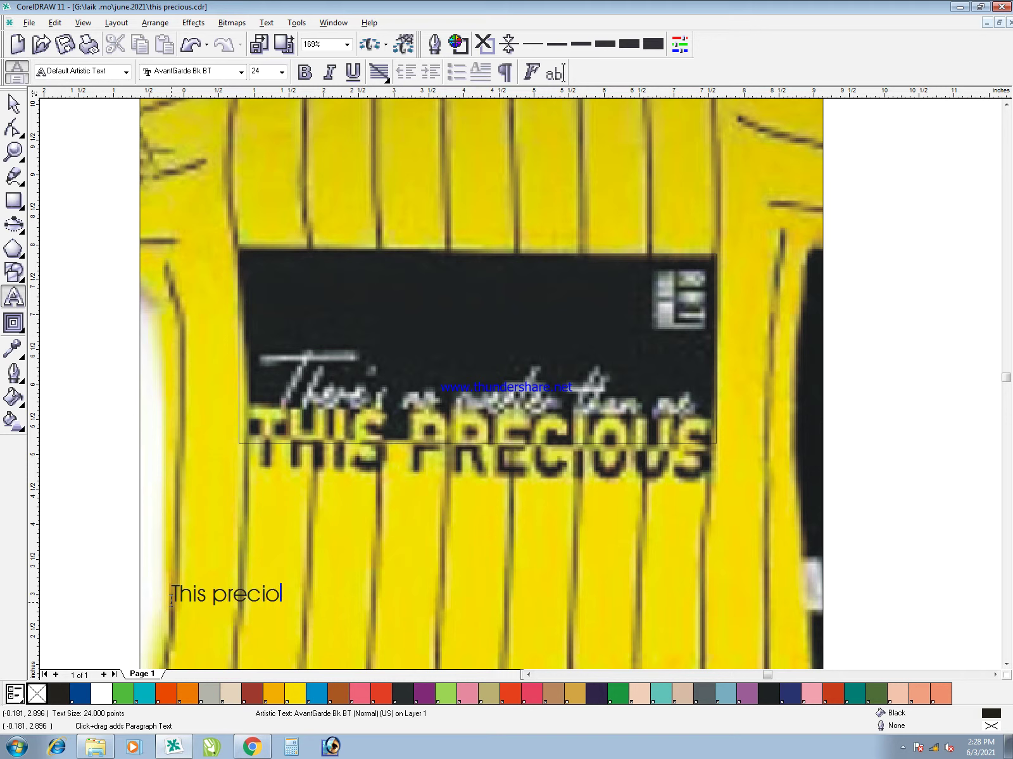
- Browse the fonts, set the "This precious" text in MicrogrammaDMedExt, and change it to uppercase
{"action": "key", "text": "ctrl+space"}
{"action": "left_click", "coordinate": [241, 72]}
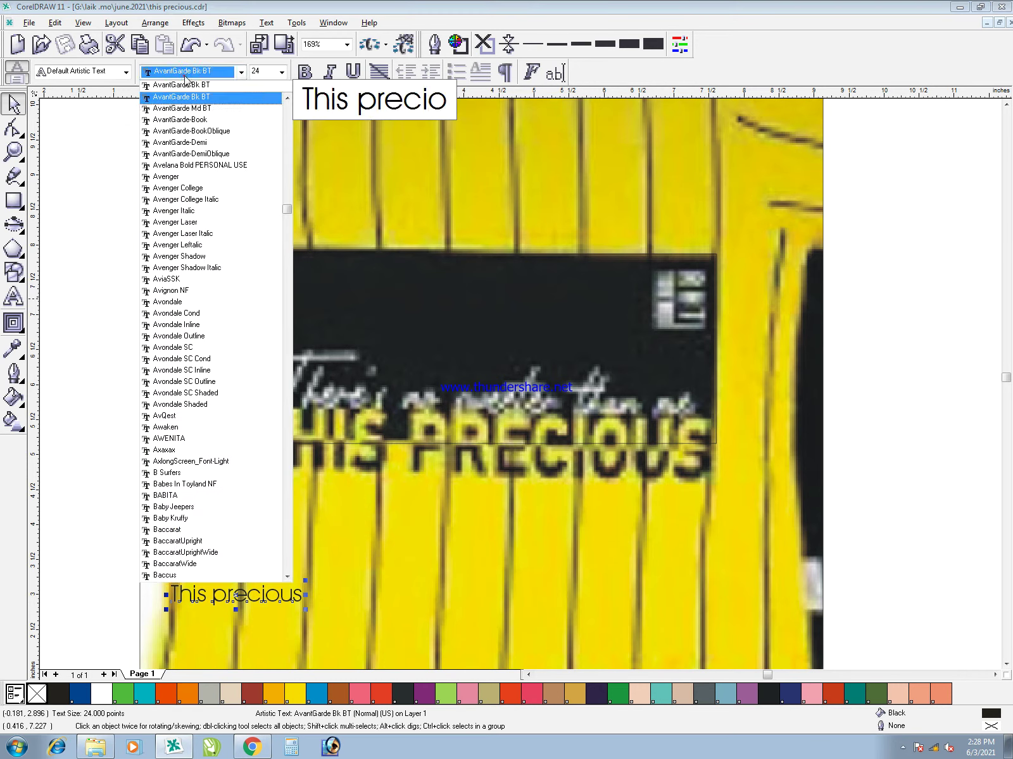
{"action": "type", "text": "M"}
{"action": "key", "text": "Down"}
{"action": "key", "text": "Down"}
{"action": "key", "text": "Down"}
{"action": "key", "text": "Down"}
{"action": "key", "text": "Down"}
{"action": "key", "text": "Down"}
{"action": "key", "text": "Down"}
{"action": "key", "text": "Down"}
{"action": "key", "text": "Down"}
{"action": "key", "text": "Down"}
{"action": "key", "text": "Down"}
{"action": "key", "text": "Down"}
{"action": "key", "text": "Down"}
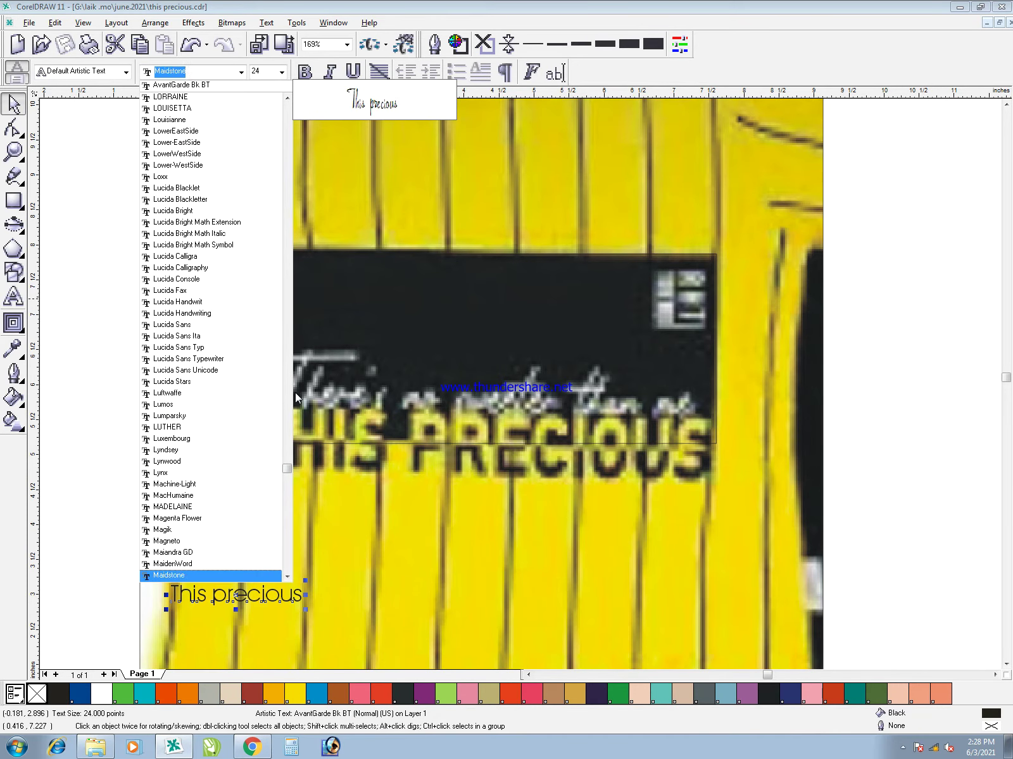
{"action": "key", "text": "Up"}
{"action": "key", "text": "Up"}
{"action": "key", "text": "Up"}
{"action": "key", "text": "Down"}
{"action": "key", "text": "Up"}
{"action": "key", "text": "Up"}
{"action": "key", "text": "Up"}
{"action": "key", "text": "Up"}
{"action": "key", "text": "Down"}
{"action": "key", "text": "Down"}
{"action": "key", "text": "Down"}
{"action": "key", "text": "Down"}
{"action": "key", "text": "Down"}
{"action": "key", "text": "Down"}
{"action": "key", "text": "Down"}
{"action": "key", "text": "Down"}
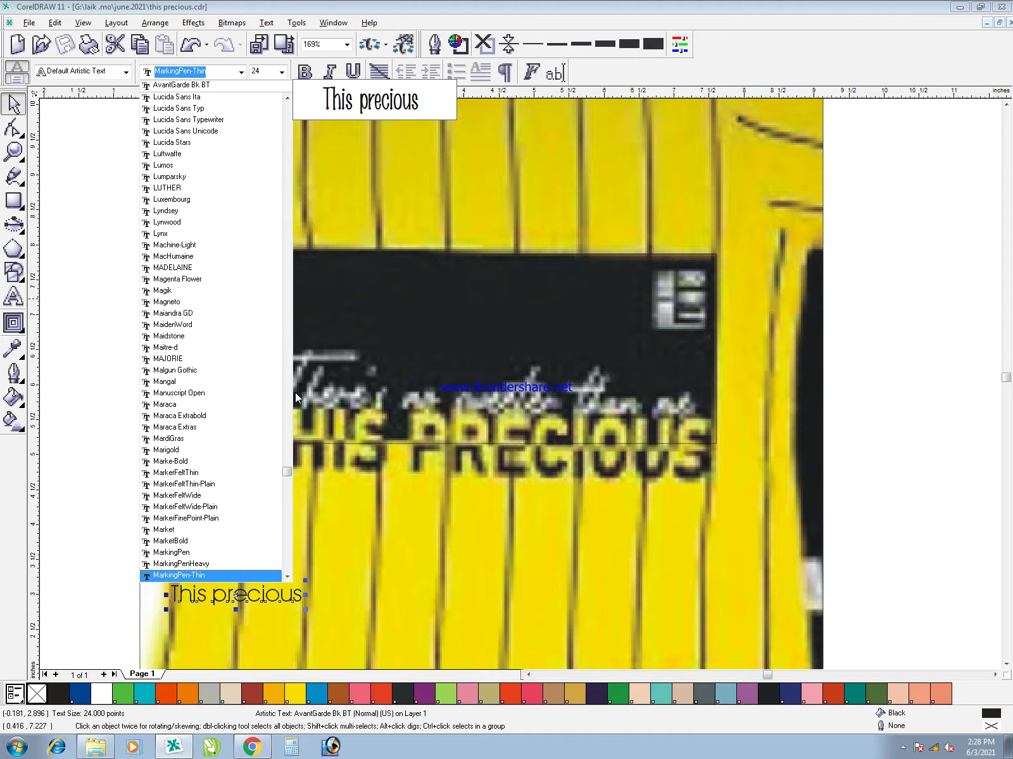
{"action": "key", "text": "Down"}
{"action": "key", "text": "Down"}
{"action": "key", "text": "Down"}
{"action": "key", "text": "Down"}
{"action": "key", "text": "Down"}
{"action": "key", "text": "Down"}
{"action": "key", "text": "Down"}
{"action": "key", "text": "Down"}
{"action": "key", "text": "Down"}
{"action": "key", "text": "Down"}
{"action": "key", "text": "Down"}
{"action": "key", "text": "Down"}
{"action": "key", "text": "Down"}
{"action": "key", "text": "Down"}
{"action": "key", "text": "Down"}
{"action": "key", "text": "Down"}
{"action": "key", "text": "Down"}
{"action": "key", "text": "Down"}
{"action": "key", "text": "Down"}
{"action": "key", "text": "Down"}
{"action": "key", "text": "Down"}
{"action": "key", "text": "Down"}
{"action": "key", "text": "Down"}
{"action": "key", "text": "Down"}
{"action": "key", "text": "Down"}
{"action": "key", "text": "Down"}
{"action": "key", "text": "Down"}
{"action": "key", "text": "Down"}
{"action": "key", "text": "Down"}
{"action": "key", "text": "Down"}
{"action": "key", "text": "Down"}
{"action": "key", "text": "Down"}
{"action": "key", "text": "Down"}
{"action": "key", "text": "Down"}
{"action": "key", "text": "Down"}
{"action": "key", "text": "Down"}
{"action": "key", "text": "Down"}
{"action": "key", "text": "Down"}
{"action": "key", "text": "Down"}
{"action": "key", "text": "Down"}
{"action": "key", "text": "Down"}
{"action": "key", "text": "Down"}
{"action": "key", "text": "Down"}
{"action": "key", "text": "Down"}
{"action": "key", "text": "Down"}
{"action": "key", "text": "Down"}
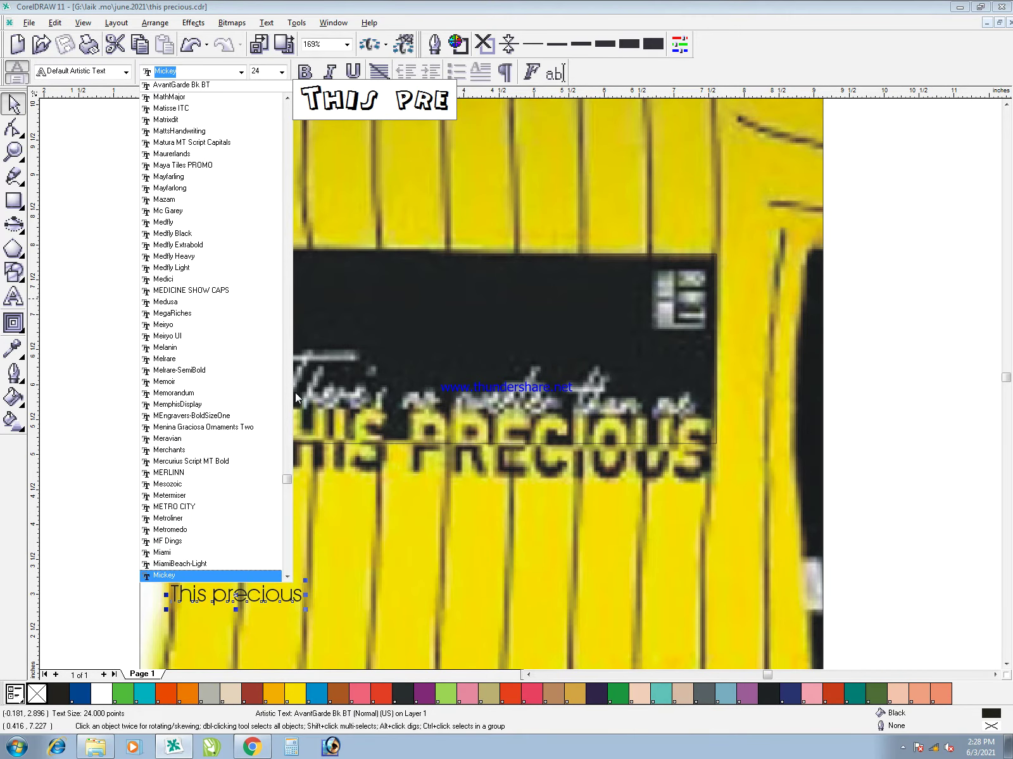
{"action": "key", "text": "Down"}
{"action": "key", "text": "Down"}
{"action": "key", "text": "Down"}
{"action": "key", "text": "Down"}
{"action": "key", "text": "Up"}
{"action": "key", "text": "Up"}
{"action": "key", "text": "Up"}
{"action": "key", "text": "Up"}
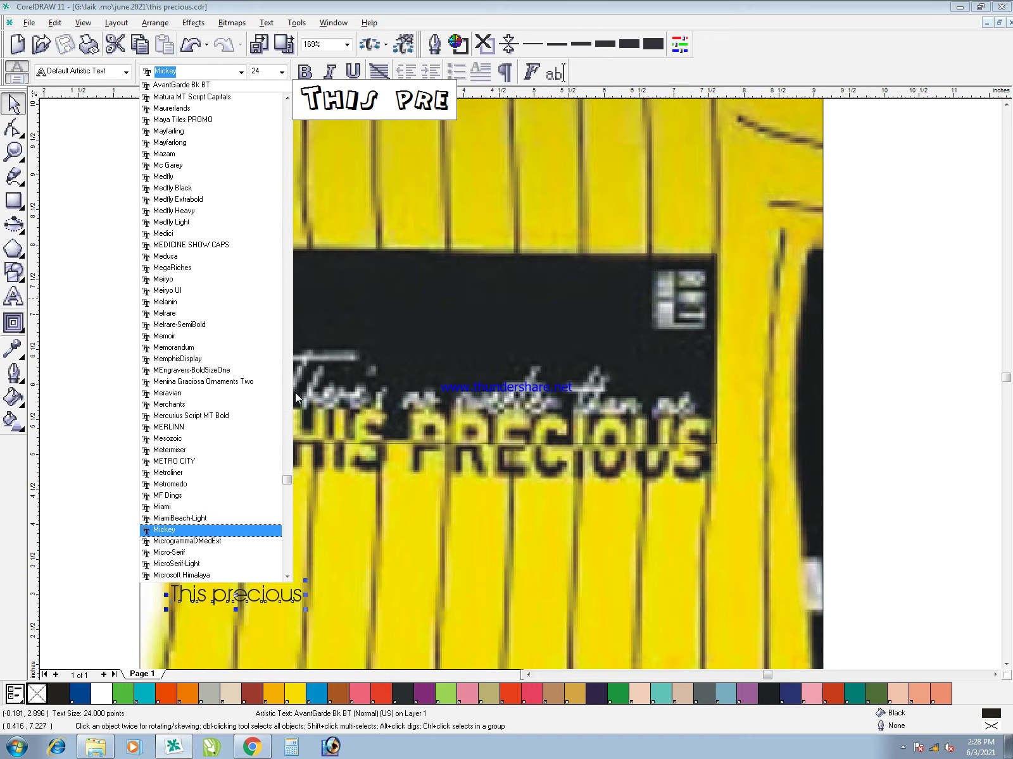
{"action": "key", "text": "Down"}
{"action": "key", "text": "Return"}
{"action": "key", "text": "shift+F3"}
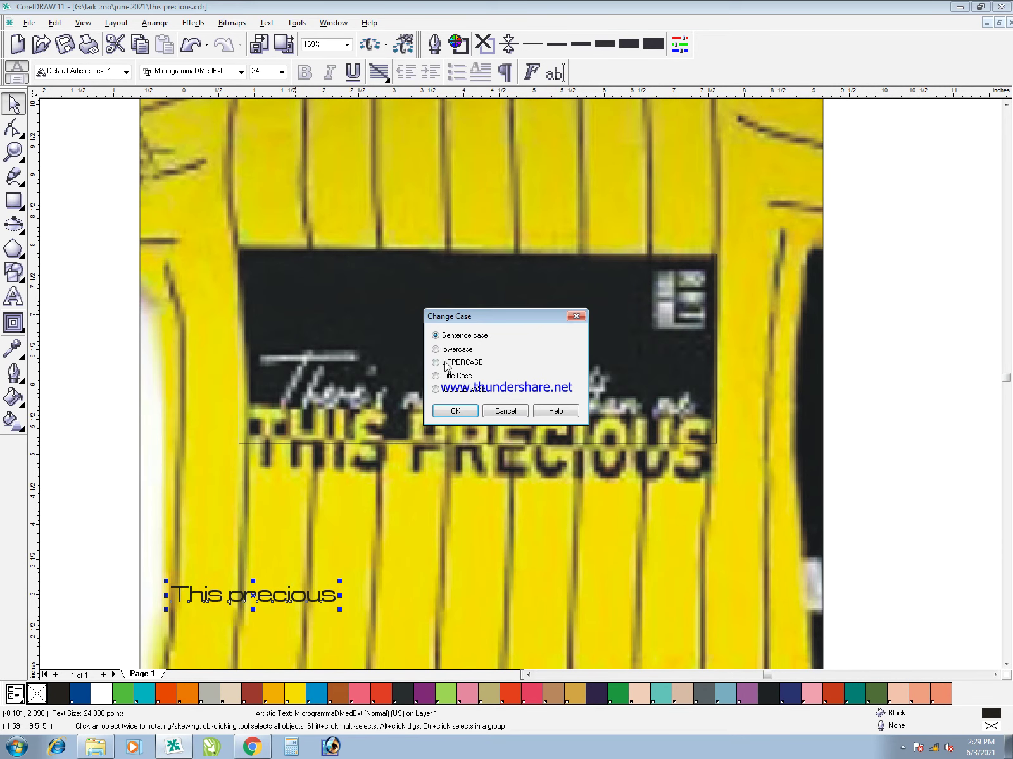
{"action": "key", "text": "Return"}
- Place a copy of the text over the shirt's THIS PRECIOUS lettering and enlarge it to cover the lettering
{"action": "left_click_drag", "start_coordinate": [310, 602], "coordinate": [392, 422]}
{"action": "left_click_drag", "start_coordinate": [462, 435], "coordinate": [701, 510]}
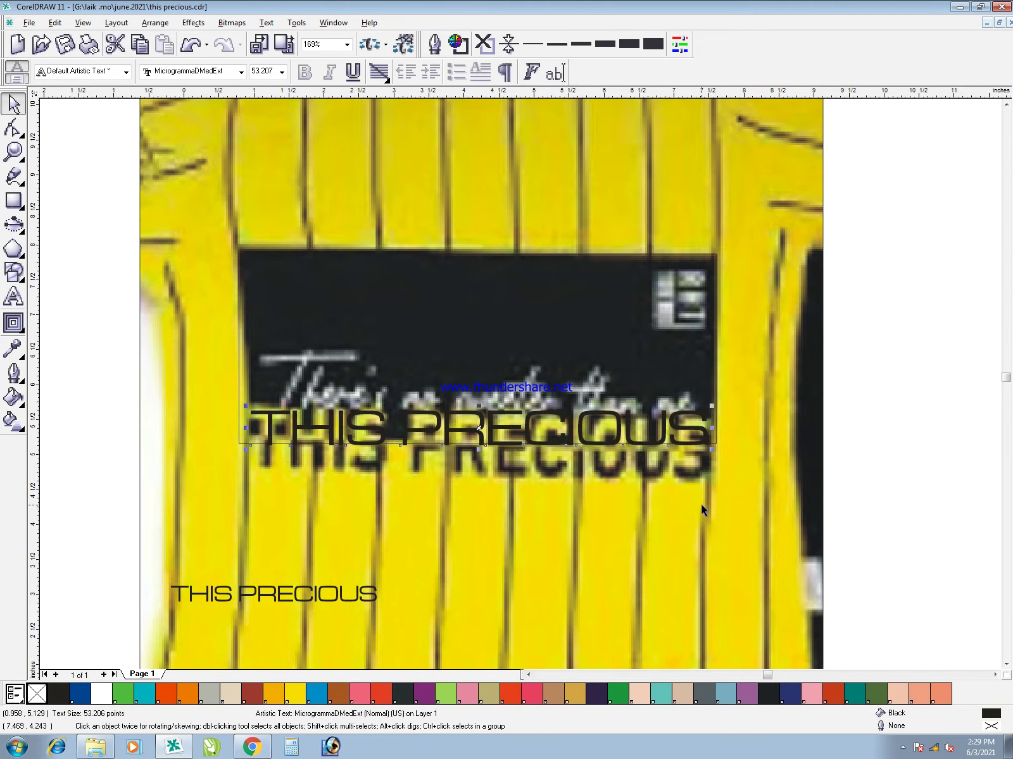
{"action": "left_click_drag", "start_coordinate": [480, 450], "coordinate": [479, 473]}
- Browse the fonts starting with "Be" and set the enlarged THIS PRECIOUS copy in Bebas
{"action": "left_click", "coordinate": [204, 71]}
{"action": "type", "text": "Be Aggressive"}
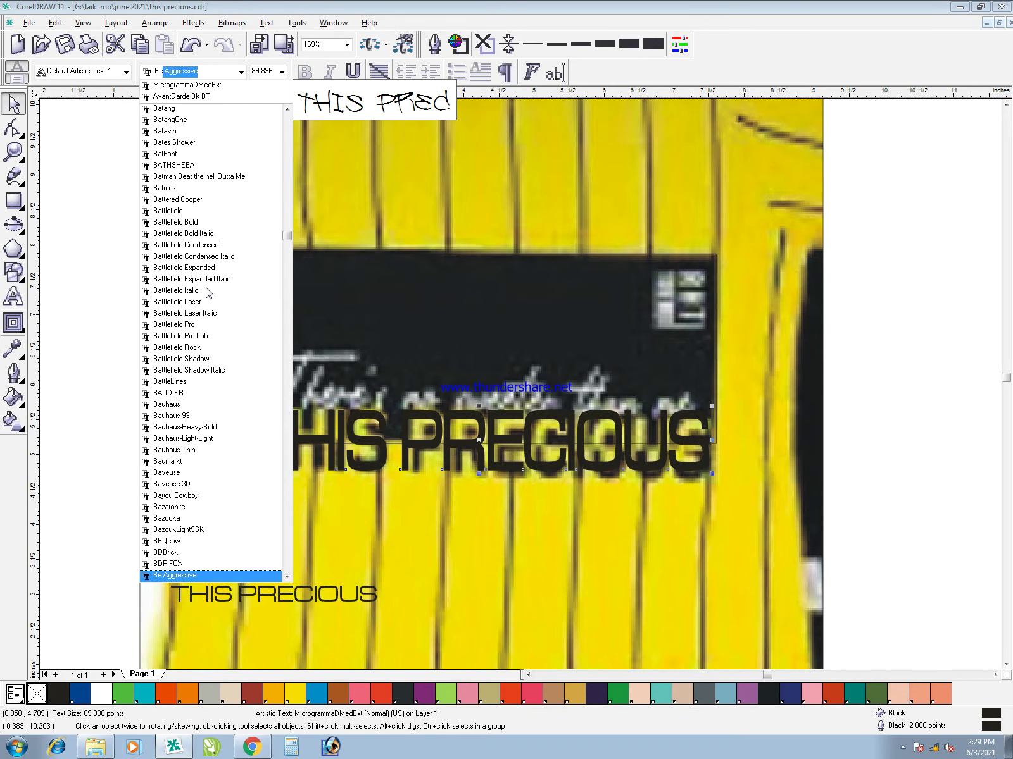
{"action": "key", "text": "Down"}
{"action": "key", "text": "Down"}
{"action": "key", "text": "Down"}
{"action": "key", "text": "Down"}
{"action": "key", "text": "Down"}
{"action": "key", "text": "Down"}
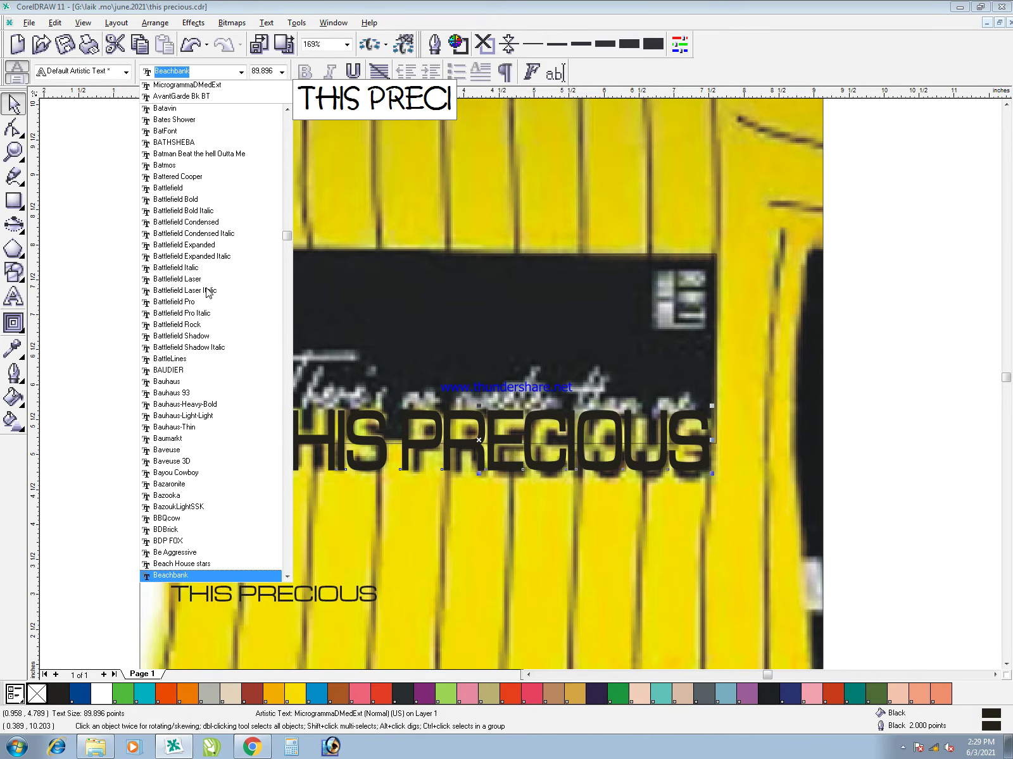
{"action": "key", "text": "Down"}
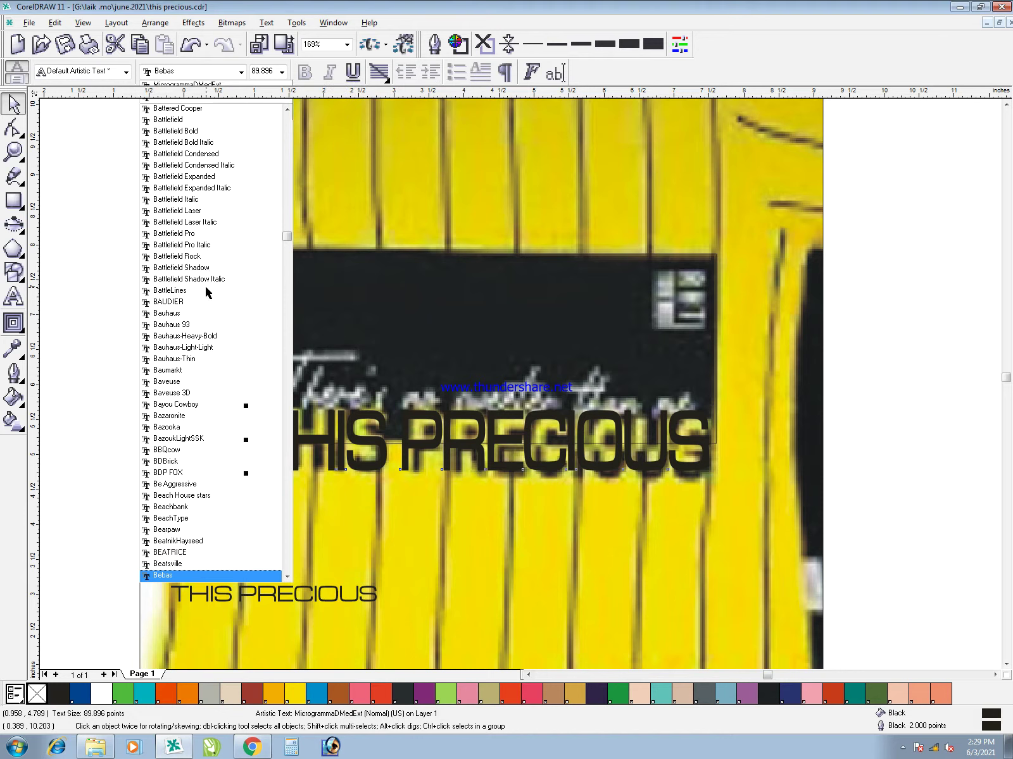
{"action": "key", "text": "Return"}
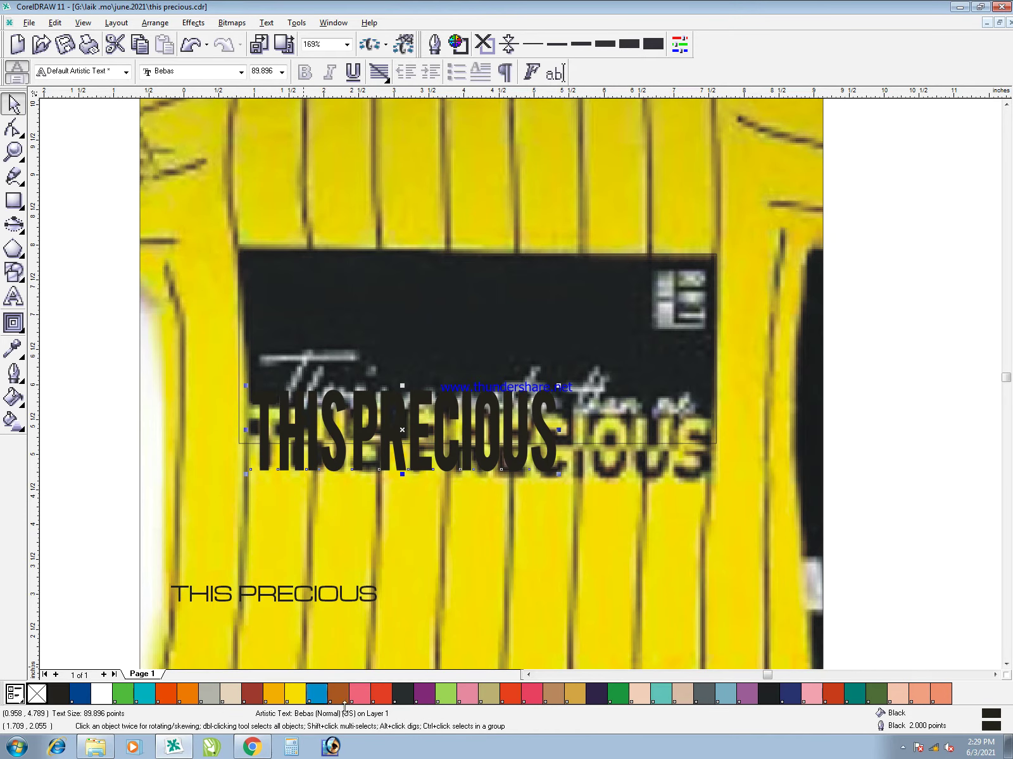
- Fill the Bebas text with red PANTONE 206 CVC, remove its outline, and reduce its height to about 70 points
{"action": "left_click", "coordinate": [381, 694]}
{"action": "left_click_drag", "start_coordinate": [402, 385], "coordinate": [403, 404]}
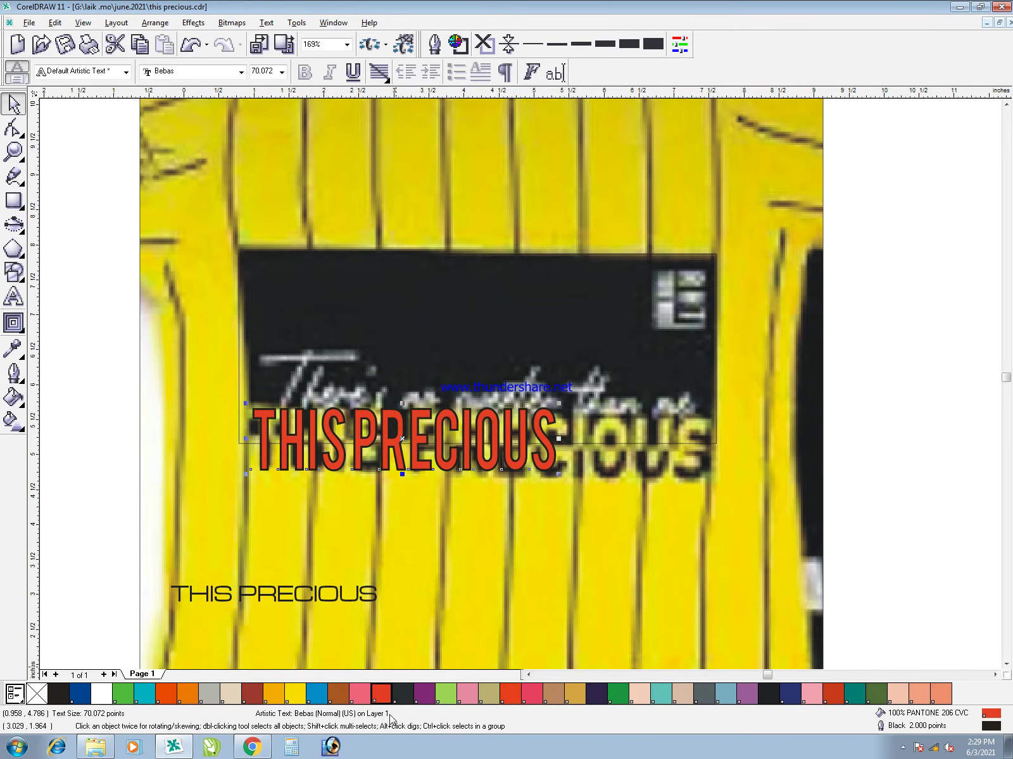
{"action": "right_click", "coordinate": [37, 694]}
- Stretch the red text sideways to span the black rectangle's width and slightly lower its top edge, to about 68 points
{"action": "left_click_drag", "start_coordinate": [569, 443], "coordinate": [689, 460]}
{"action": "key", "text": "ctrl+z"}
{"action": "left_click", "coordinate": [548, 469]}
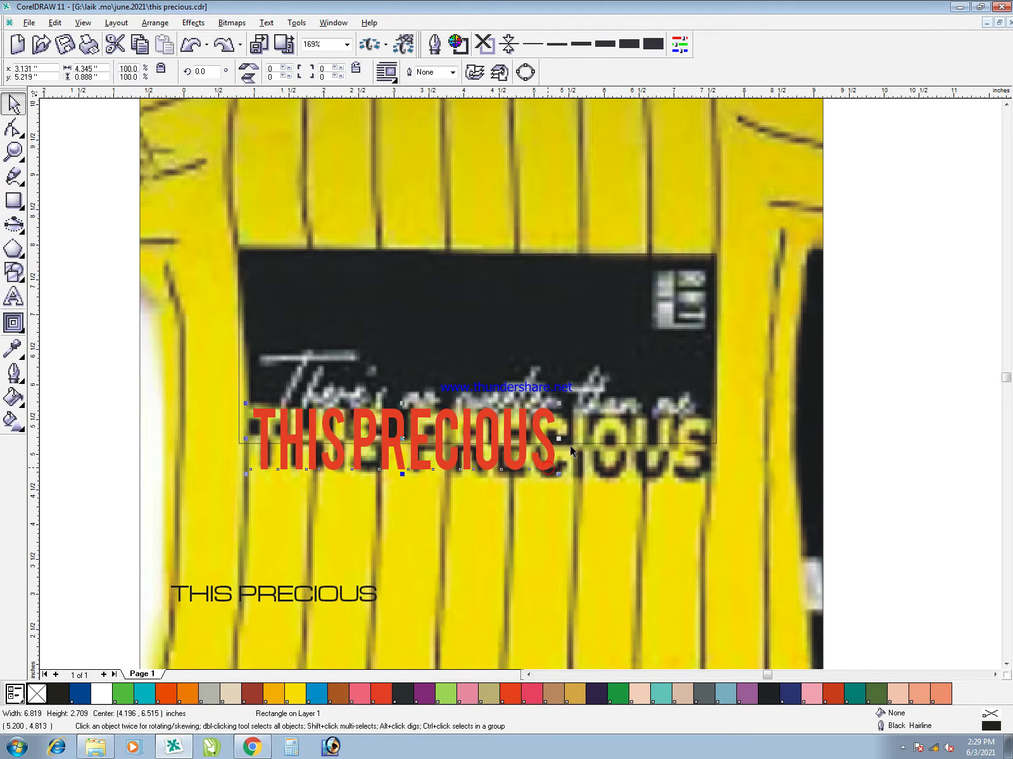
{"action": "left_click_drag", "start_coordinate": [562, 441], "coordinate": [706, 455]}
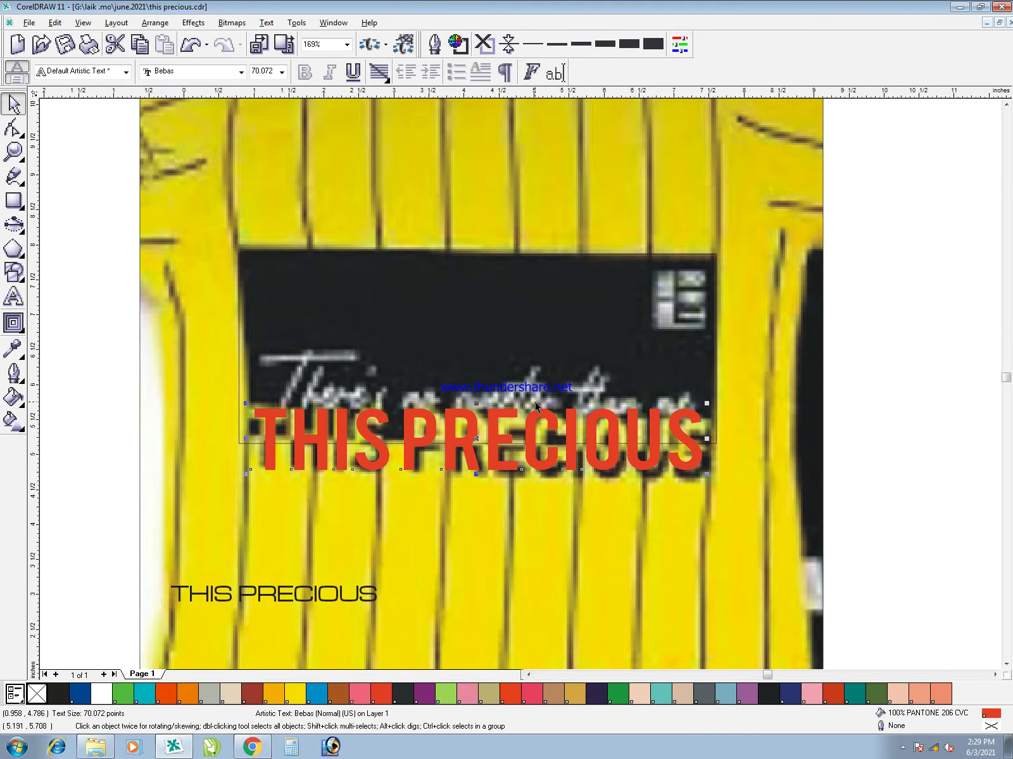
{"action": "left_click_drag", "start_coordinate": [478, 405], "coordinate": [479, 408]}
{"action": "left_click_drag", "start_coordinate": [711, 442], "coordinate": [720, 478]}
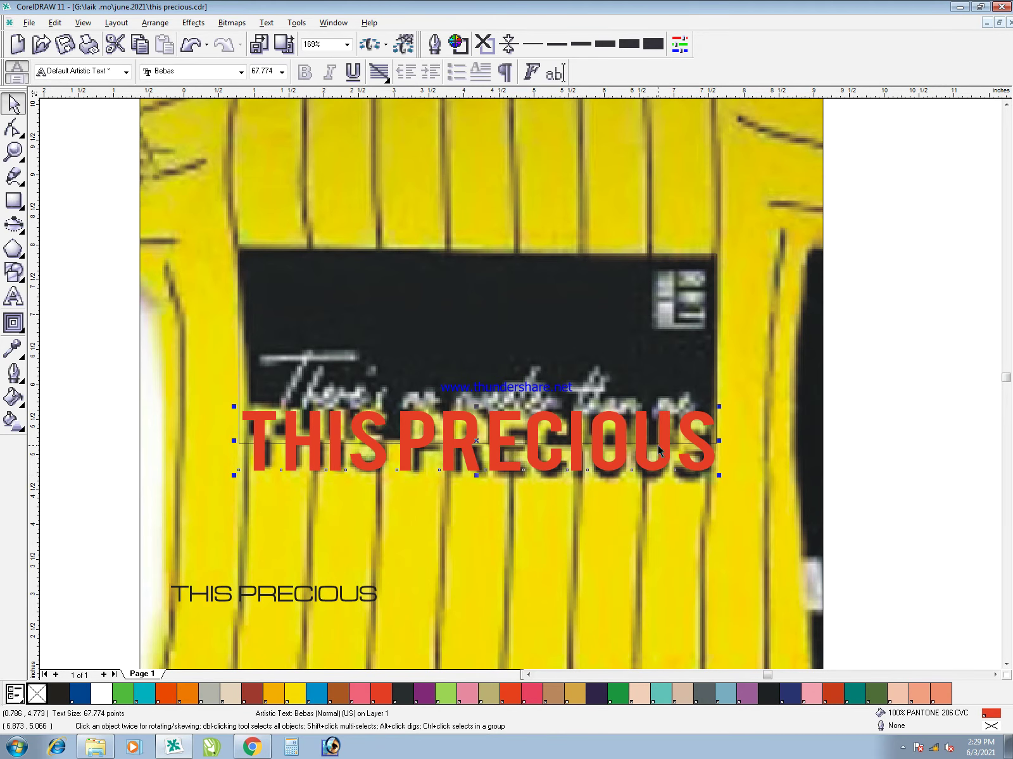
- Center the red text horizontally on the rectangle and convert the text to curves
{"action": "left_click", "coordinate": [576, 366], "text": "shift"}
{"action": "key", "text": "c"}
{"action": "left_click", "coordinate": [810, 516]}
{"action": "left_click", "coordinate": [710, 454]}
{"action": "key", "text": "ctrl+q"}
- Copy the rectangle's 6.819-inch width to the red lettering and center the lettering horizontally on the rectangle again
{"action": "key", "text": "z"}
{"action": "left_click_drag", "start_coordinate": [222, 332], "coordinate": [360, 562]}
{"action": "left_click_drag", "start_coordinate": [393, 373], "coordinate": [381, 373]}
{"action": "left_click", "coordinate": [490, 251]}
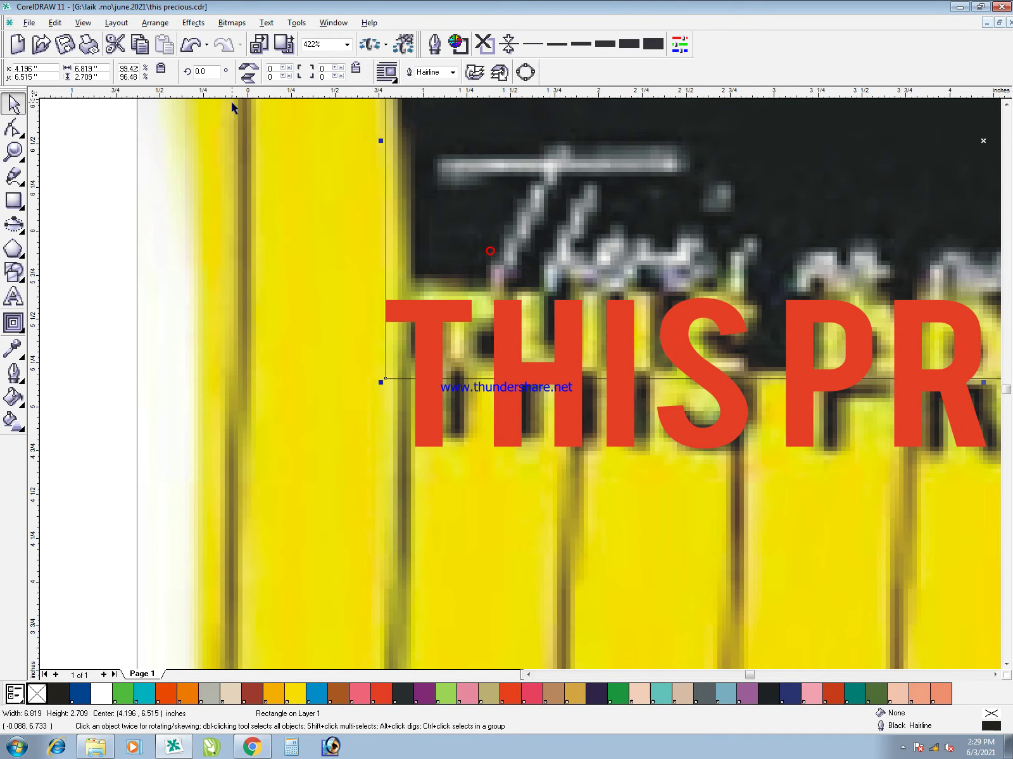
{"action": "left_click_drag", "start_coordinate": [103, 68], "coordinate": [45, 103]}
{"action": "key", "text": "ctrl+c"}
{"action": "left_click", "coordinate": [520, 411]}
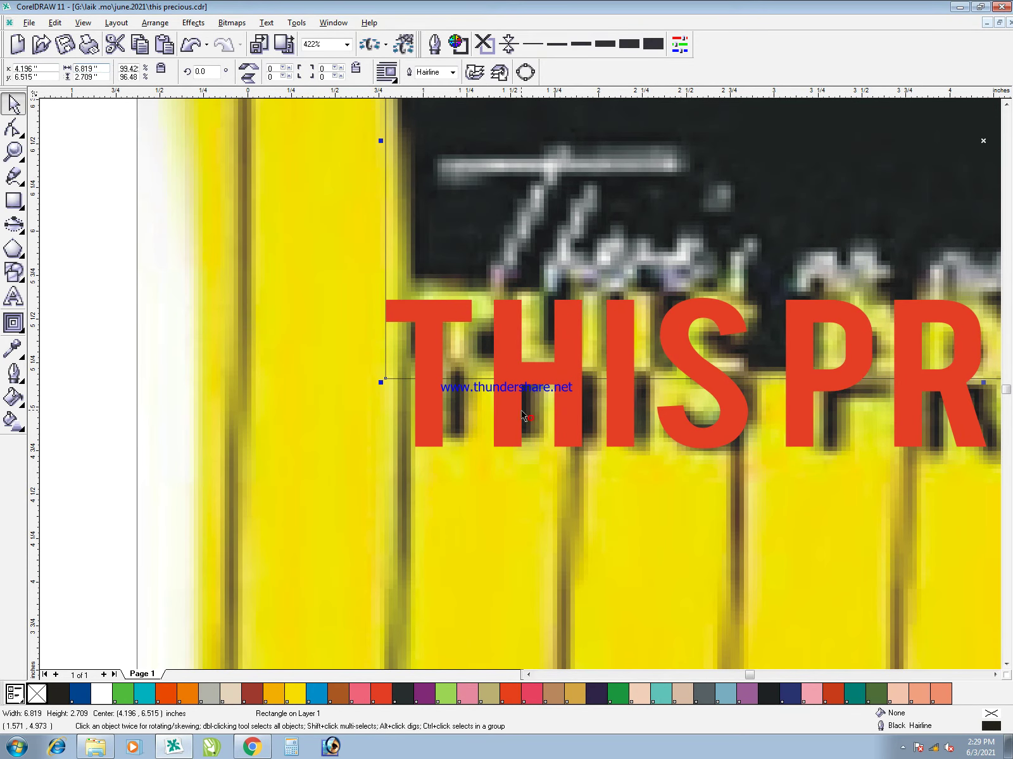
{"action": "left_click_drag", "start_coordinate": [105, 68], "coordinate": [13, 72]}
{"action": "key", "text": "ctrl+v"}
{"action": "key", "text": "Return"}
{"action": "key", "text": "F3"}
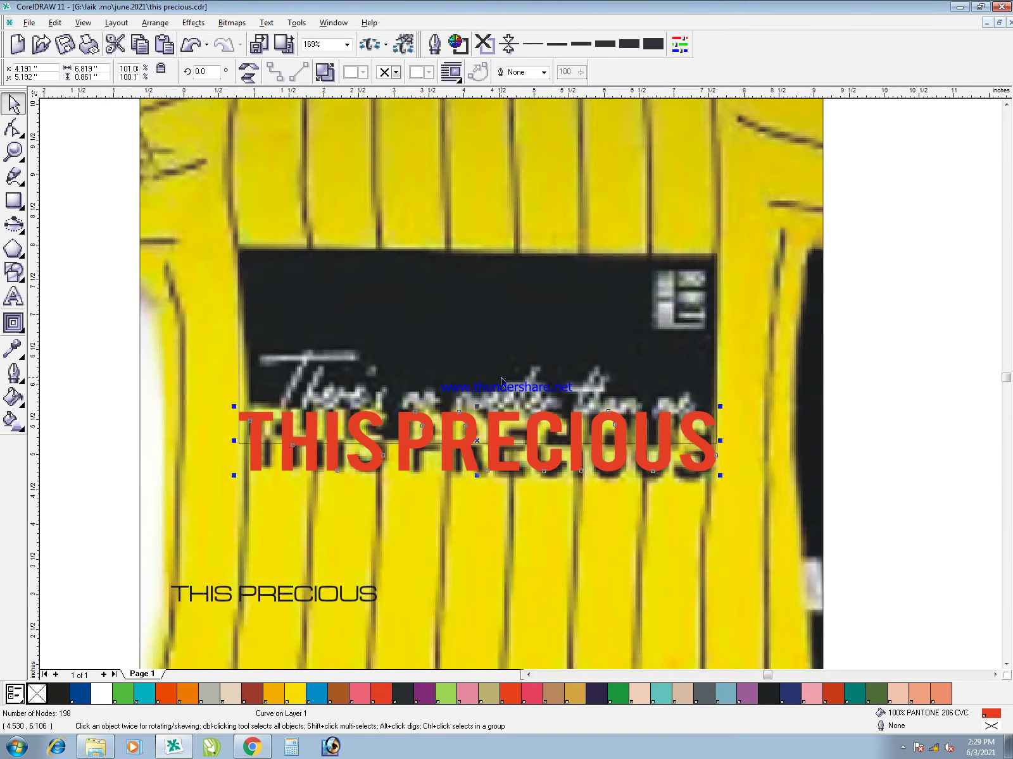
{"action": "left_click", "coordinate": [501, 378], "text": "shift"}
{"action": "left_click", "coordinate": [876, 506]}
- Stretch the red lettering downward to a height of about 0.94 inches to match the shirt's lettering
{"action": "key", "text": "F2"}
{"action": "left_click_drag", "start_coordinate": [329, 313], "coordinate": [570, 639]}
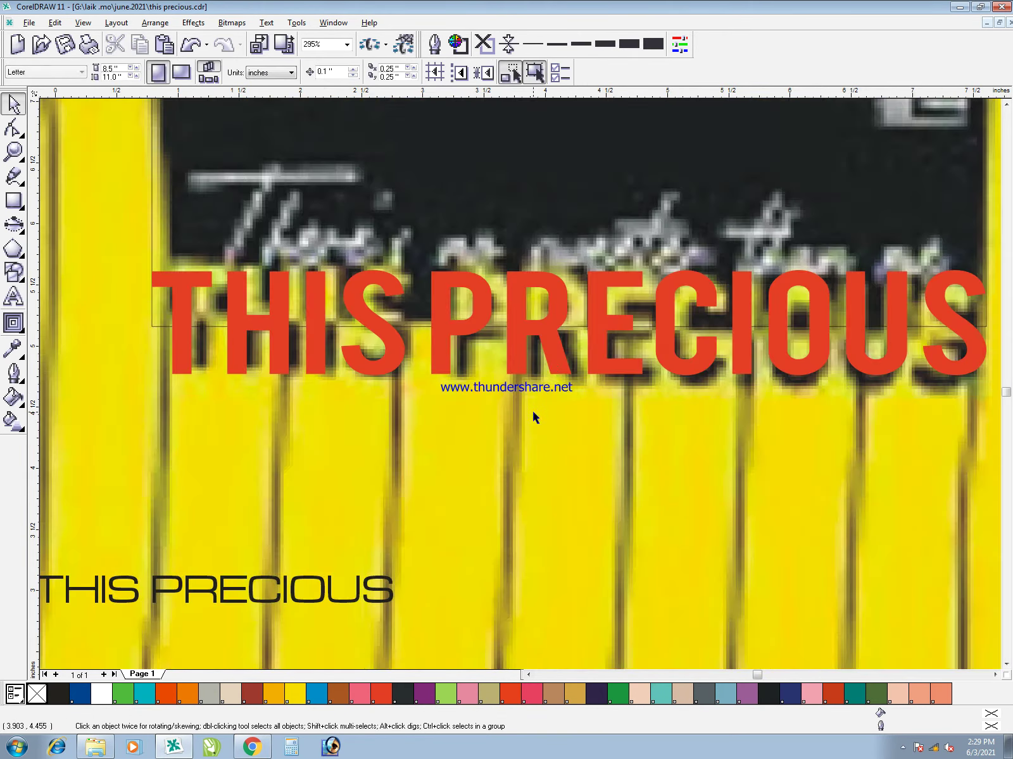
{"action": "left_click", "coordinate": [551, 363]}
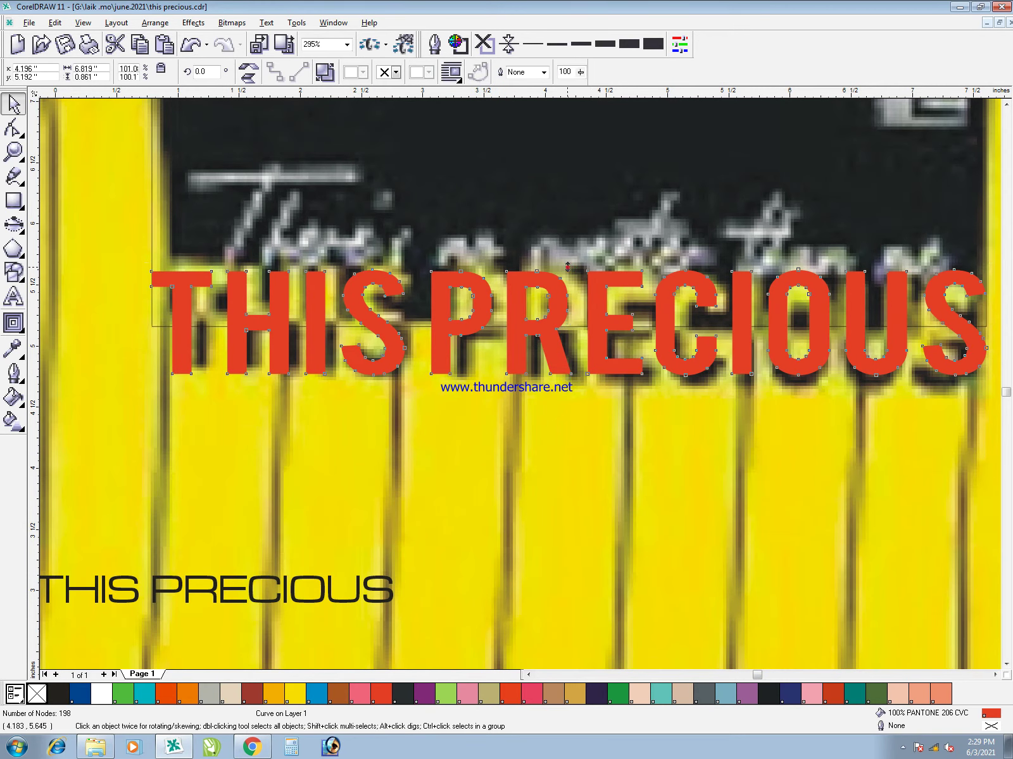
{"action": "left_click_drag", "start_coordinate": [571, 380], "coordinate": [573, 393]}
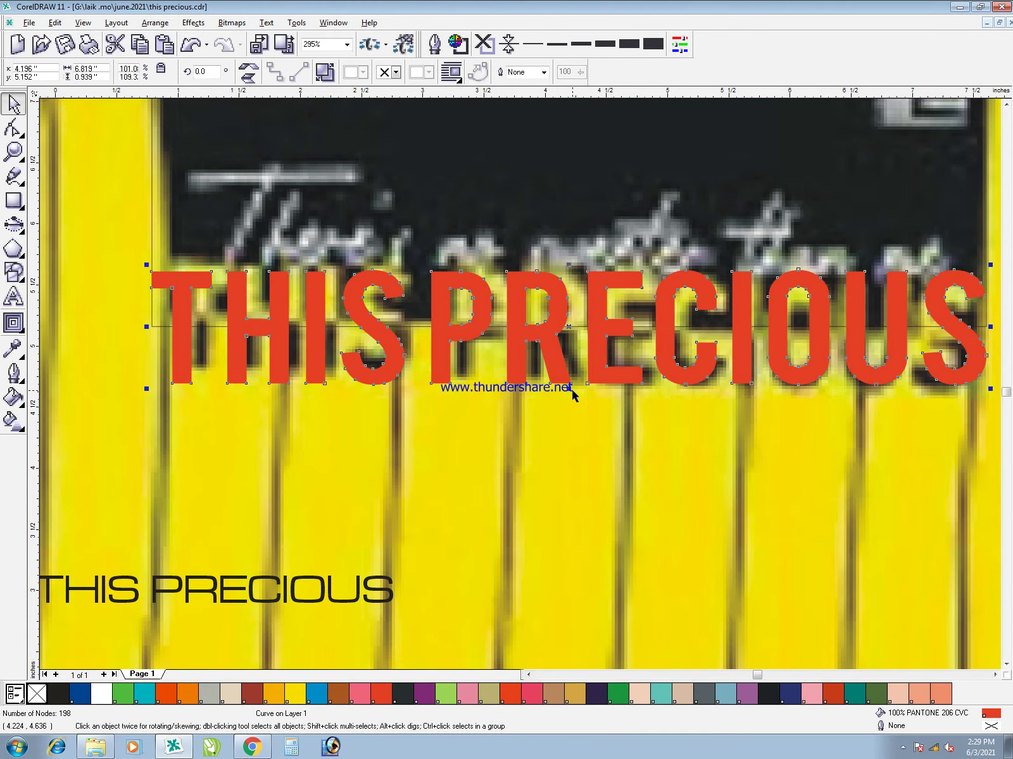
- Intersect the red lettering with the rectangle, then fill the overlapping part with white and remove its outline
{"action": "key", "text": "F3"}
{"action": "left_click", "coordinate": [575, 372], "text": "shift"}
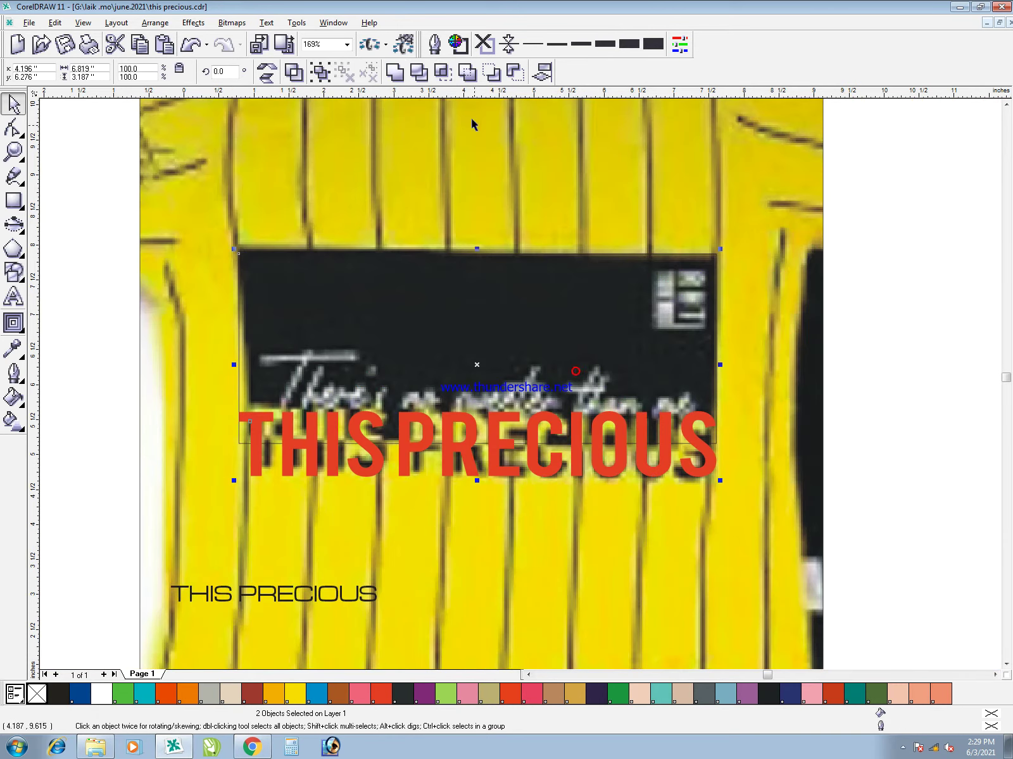
{"action": "left_click", "coordinate": [442, 73]}
{"action": "left_click", "coordinate": [102, 693]}
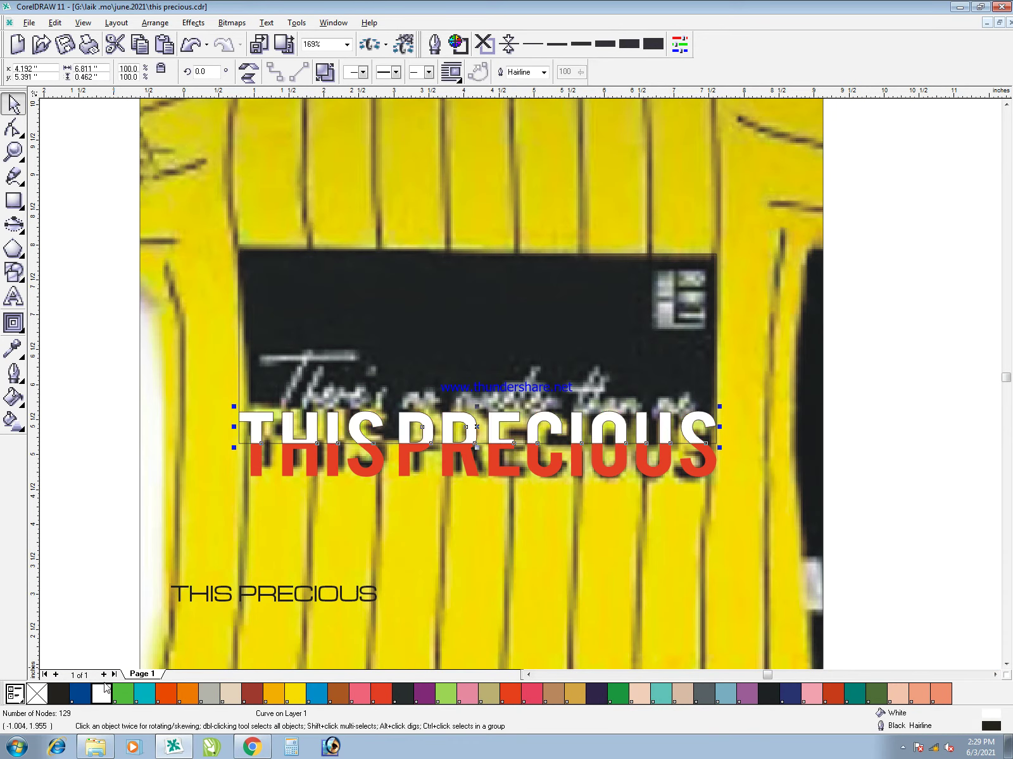
{"action": "right_click", "coordinate": [29, 694]}
- Fill the full red lettering behind the white part with black, keeping everything in its place
{"action": "left_click", "coordinate": [377, 464]}
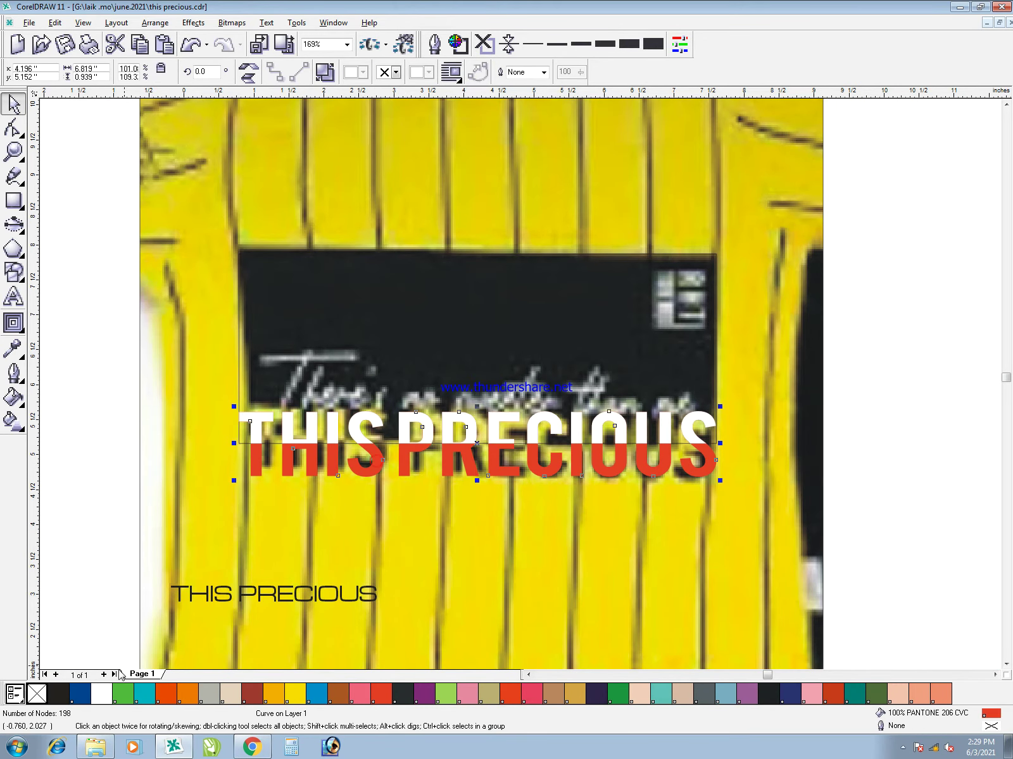
{"action": "left_click", "coordinate": [56, 696]}
{"action": "left_click_drag", "start_coordinate": [367, 413], "coordinate": [378, 357]}
{"action": "key", "text": "ctrl+z"}
- Fill the rectangle behind the lettering with black and remove its outline
{"action": "left_click", "coordinate": [410, 363]}
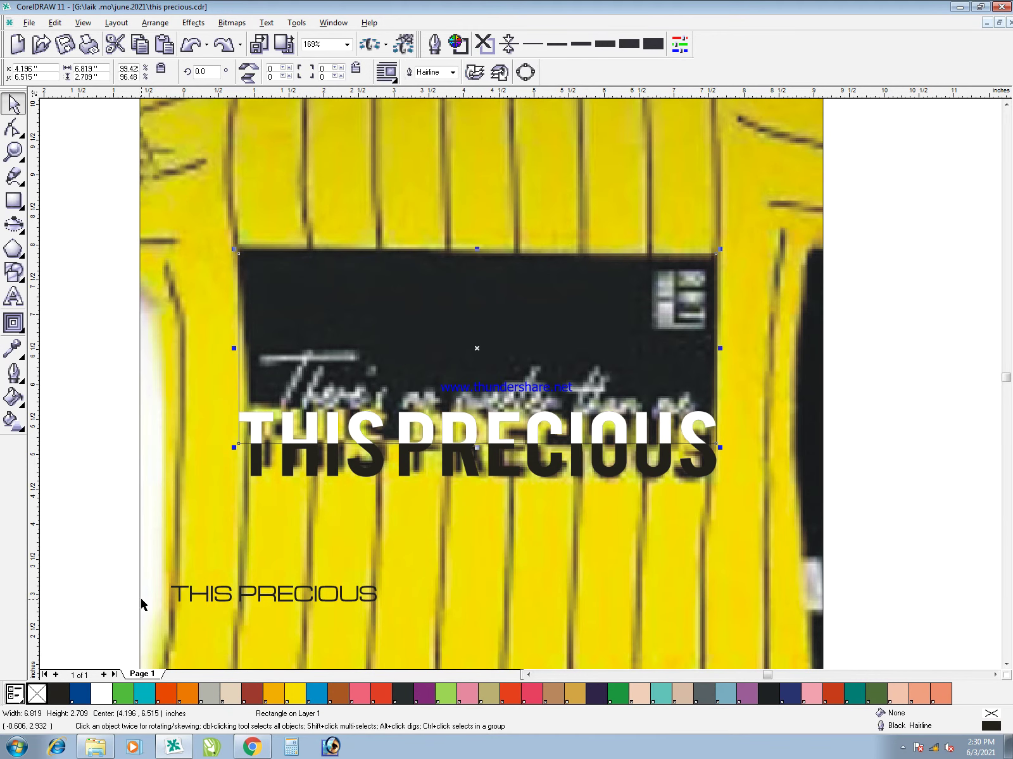
{"action": "left_click", "coordinate": [56, 696]}
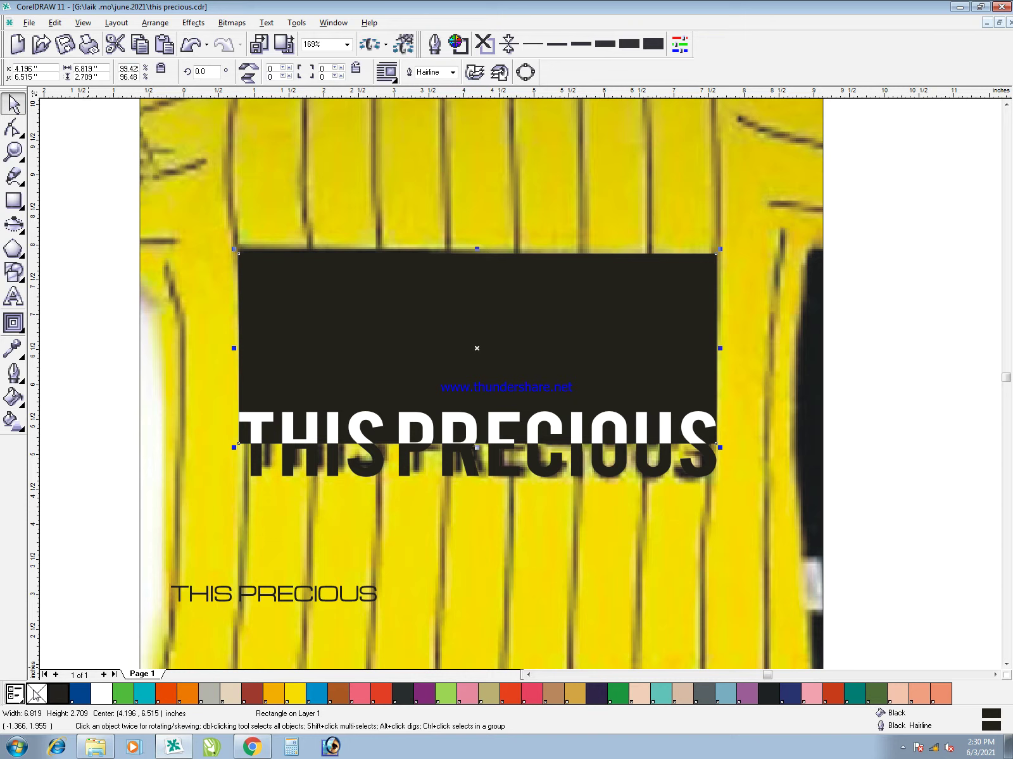
{"action": "right_click", "coordinate": [34, 691]}
- Set the nudge distance to 10 inches and nudge the rectangle and both lettering parts left, off the shirt photo
{"action": "left_click", "coordinate": [130, 535]}
{"action": "key", "text": "F4"}
{"action": "left_click_drag", "start_coordinate": [339, 71], "coordinate": [203, 90]}
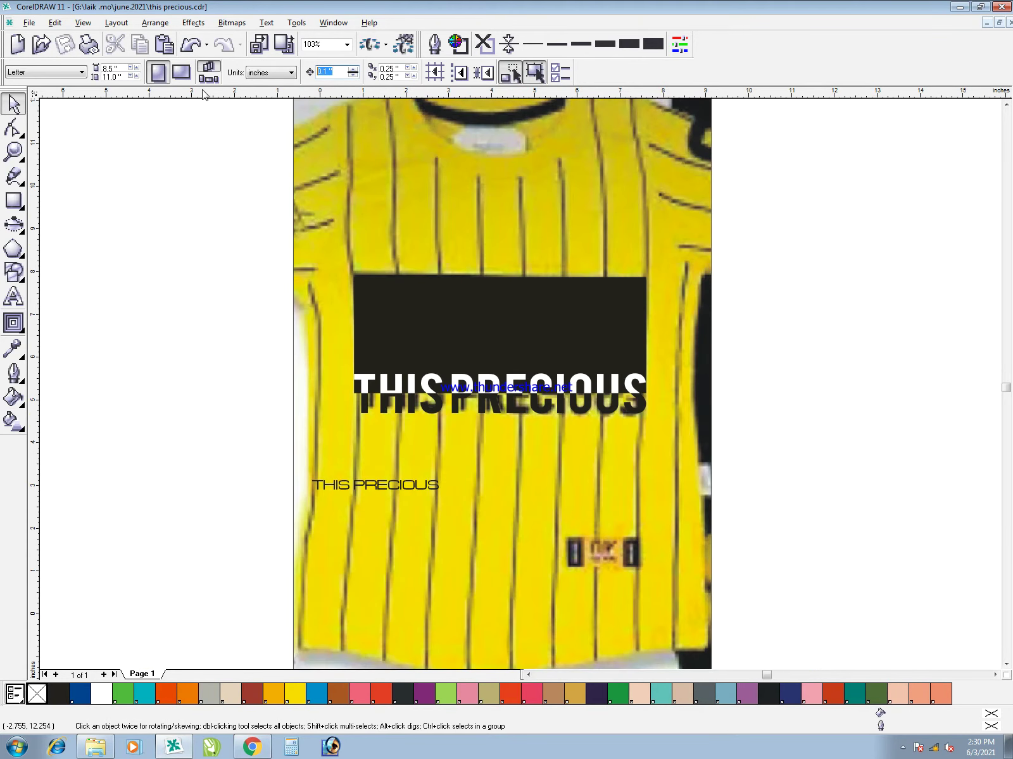
{"action": "type", "text": "10"}
{"action": "key", "text": "Return"}
{"action": "left_click_drag", "start_coordinate": [205, 227], "coordinate": [698, 445]}
{"action": "key", "text": "Left"}
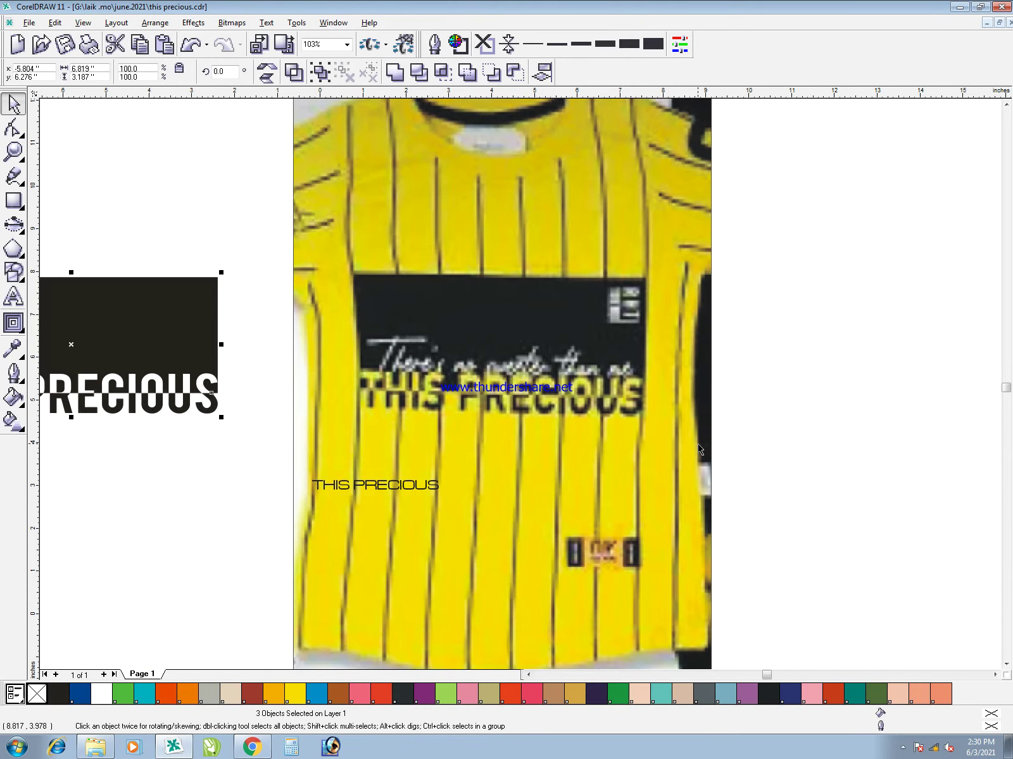
- Add the text THE END beside the photo's small emblem in the Bebas font and fill it with PANTONE 482 CVC beige
{"action": "left_click", "coordinate": [131, 475]}
{"action": "key", "text": "F2"}
{"action": "left_click_drag", "start_coordinate": [421, 160], "coordinate": [659, 391]}
{"action": "key", "text": "F3"}
{"action": "key", "text": "F2"}
{"action": "left_click_drag", "start_coordinate": [529, 199], "coordinate": [630, 436]}
{"action": "key", "text": "F8"}
{"action": "left_click", "coordinate": [360, 366]}
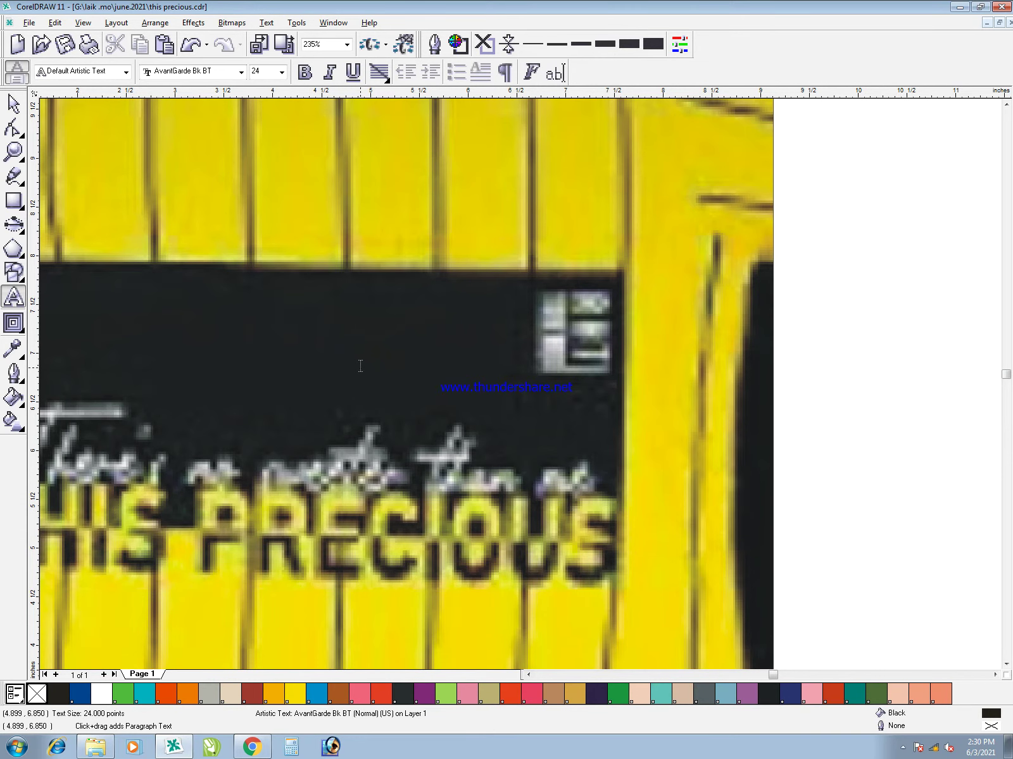
{"action": "key", "text": "ctrl+space"}
{"action": "left_click", "coordinate": [241, 72]}
{"action": "left_click", "coordinate": [196, 98]}
{"action": "left_click", "coordinate": [231, 695]}
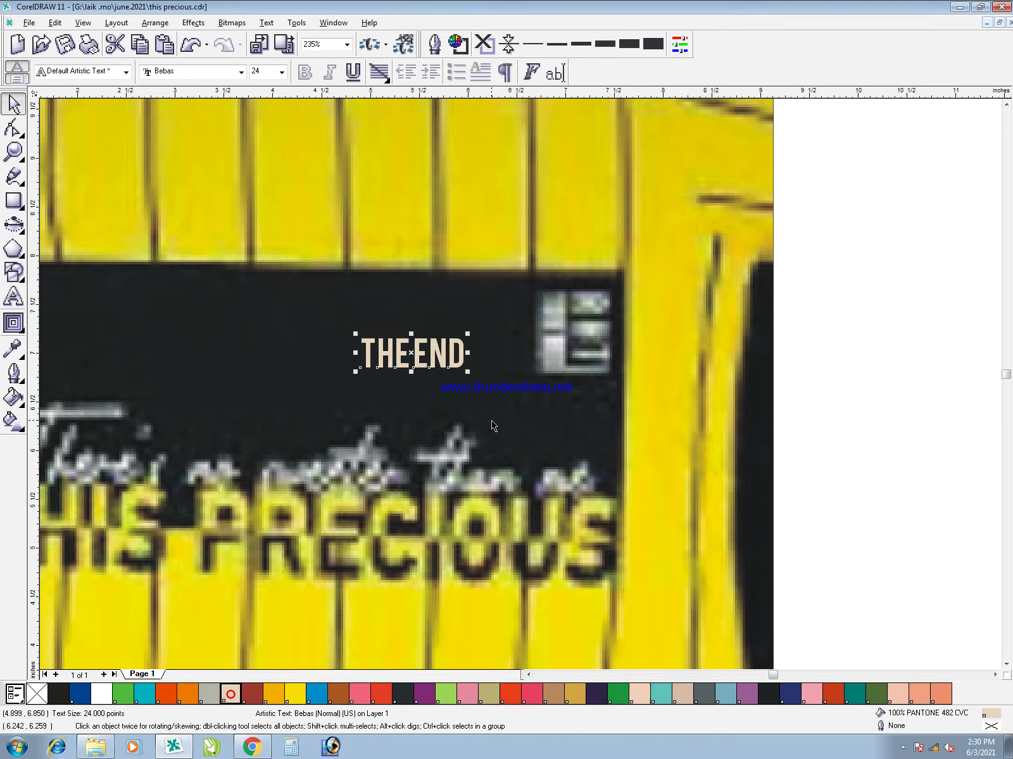
- Rotate THE END clockwise to read vertically, then move it onto the strip along the emblem
{"action": "left_click", "coordinate": [462, 357]}
{"action": "left_click_drag", "start_coordinate": [468, 333], "coordinate": [431, 409]}
{"action": "left_click_drag", "start_coordinate": [423, 334], "coordinate": [558, 309]}
- Fill the vertical THE END text with white and stretch it to match the emblem's height
{"action": "key", "text": "F2"}
{"action": "left_click", "coordinate": [483, 232]}
{"action": "left_click", "coordinate": [101, 694]}
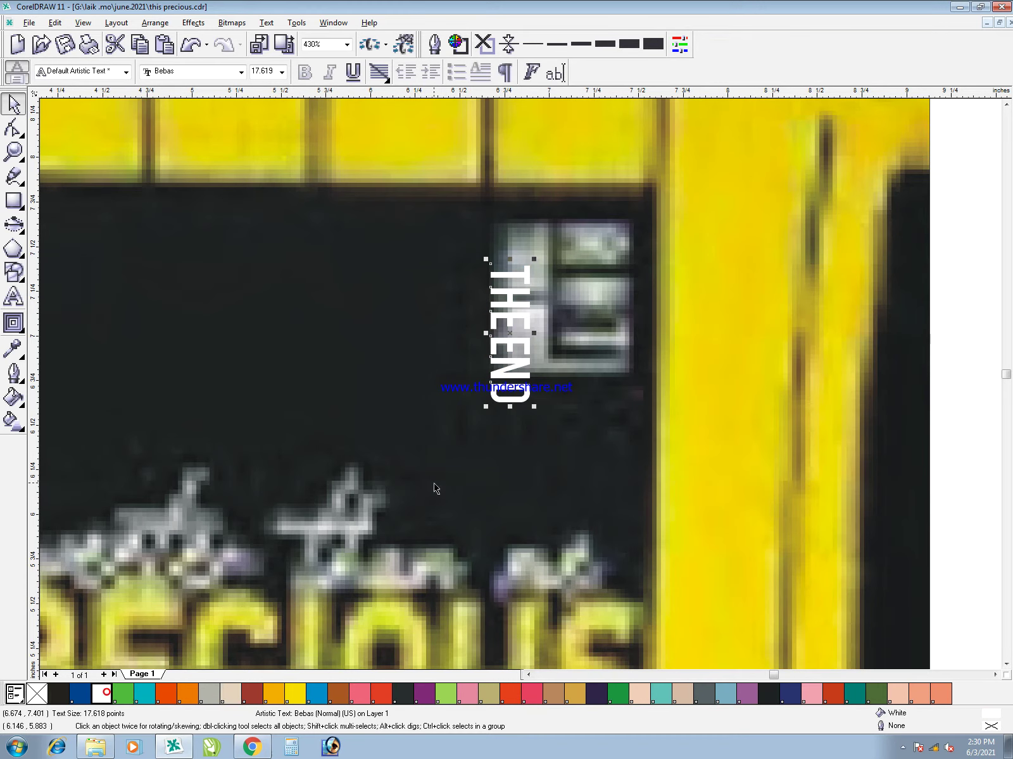
{"action": "left_click_drag", "start_coordinate": [510, 312], "coordinate": [518, 263]}
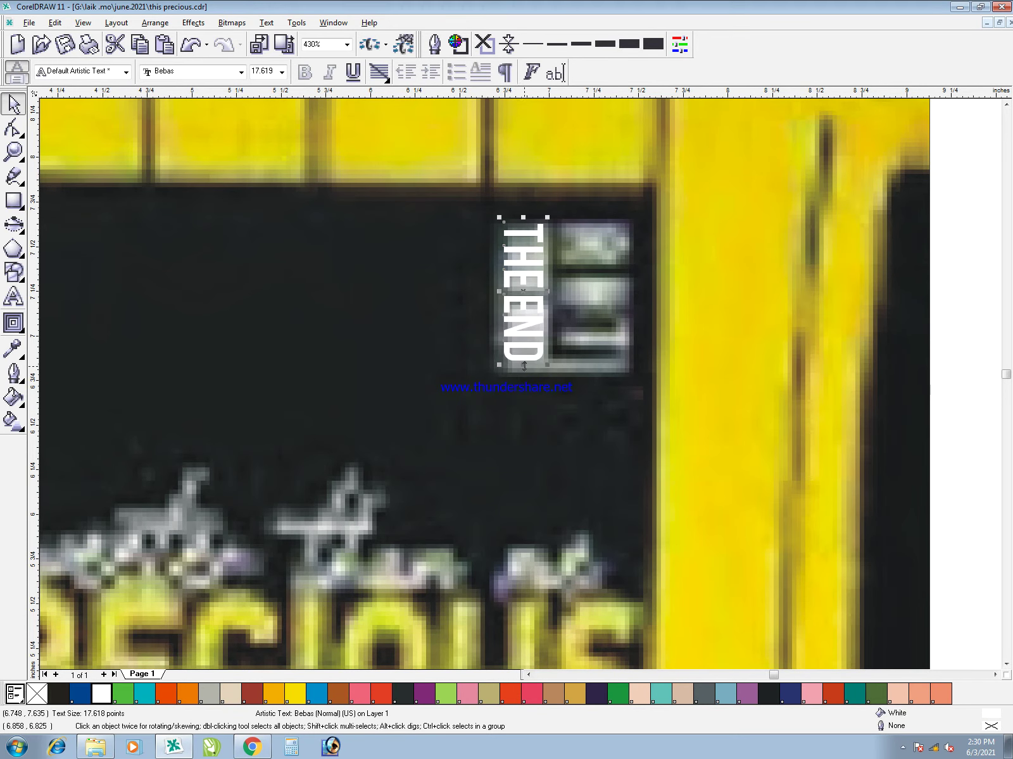
{"action": "left_click_drag", "start_coordinate": [524, 366], "coordinate": [526, 383]}
- Place a copy of the vertical THE END text beside the original and change its wording to RETI
{"action": "key", "text": "F2"}
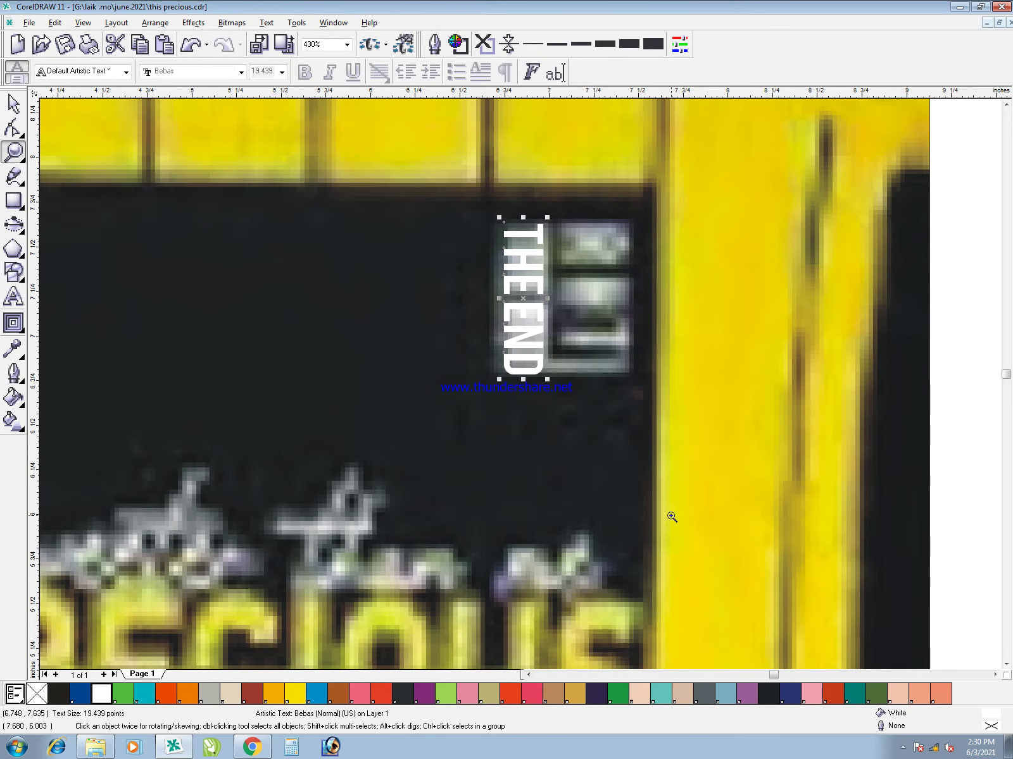
{"action": "left_click_drag", "start_coordinate": [669, 512], "coordinate": [446, 156]}
{"action": "left_click_drag", "start_coordinate": [498, 202], "coordinate": [722, 209]}
{"action": "right_click", "coordinate": [722, 210]}
{"action": "key", "text": "ctrl+shift+t"}
{"action": "triple_click", "coordinate": [723, 212]}
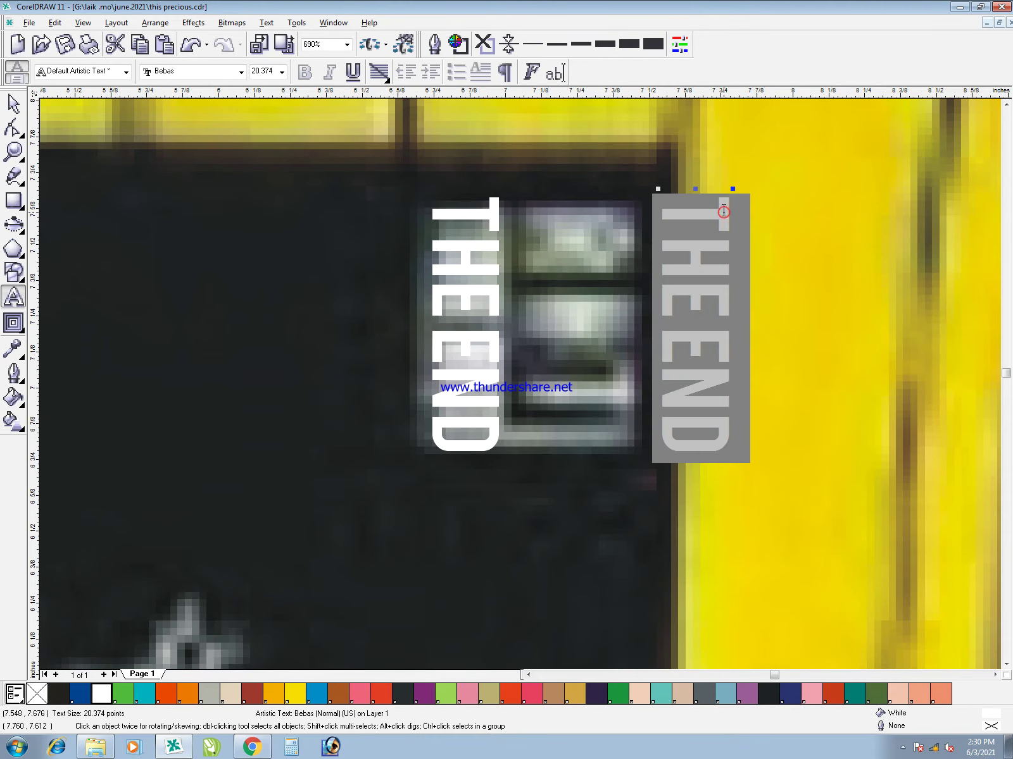
{"action": "type", "text": "RE"}
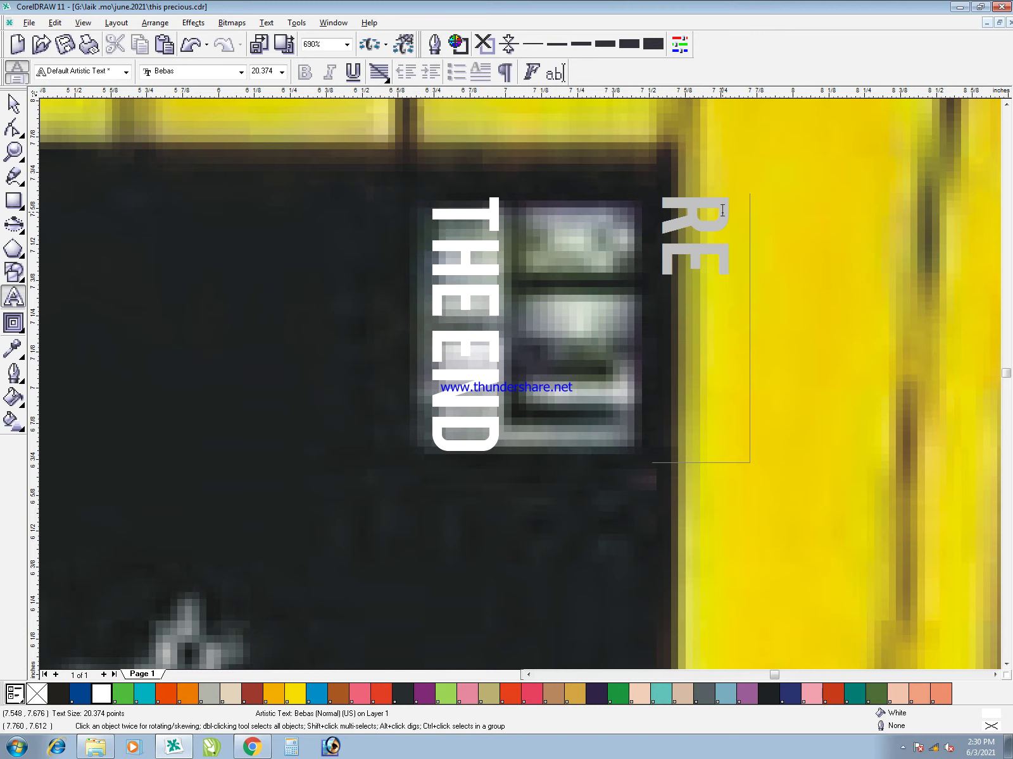
{"action": "type", "text": "TI"}
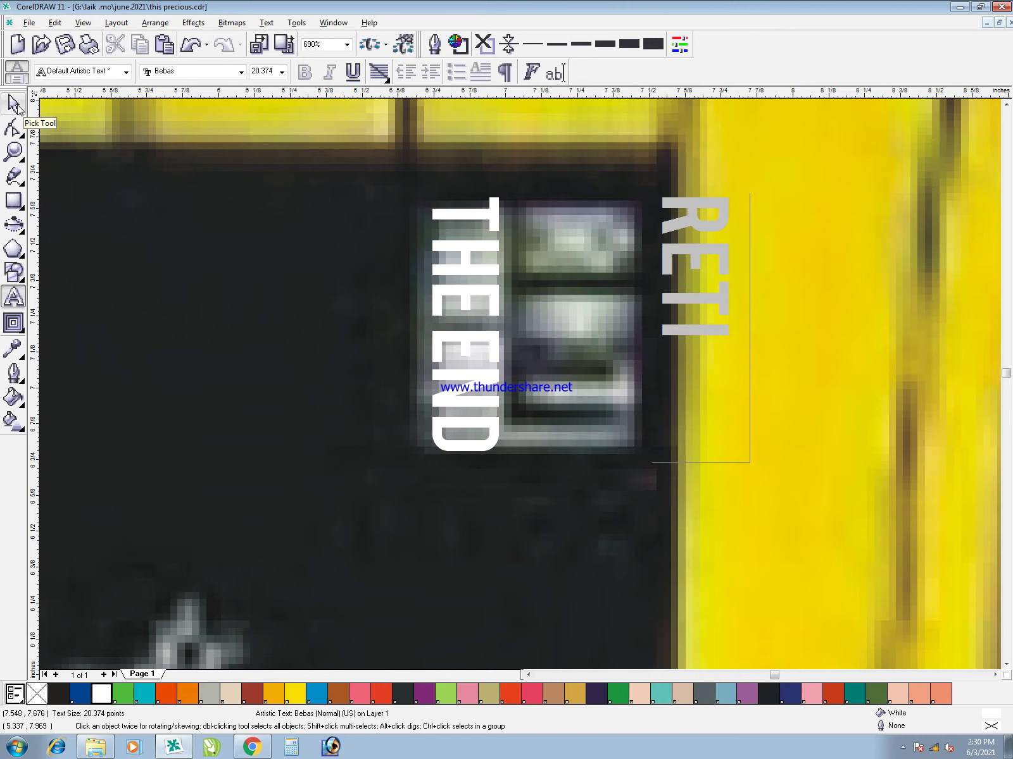
{"action": "left_click", "coordinate": [14, 104]}
- Enlarge RETI over the emblem's wider letters, align it with the bottom of THE END and stretch it to equal height
{"action": "left_click_drag", "start_coordinate": [684, 225], "coordinate": [547, 231]}
{"action": "left_click_drag", "start_coordinate": [595, 347], "coordinate": [646, 446]}
{"action": "left_click", "coordinate": [493, 208], "text": "shift"}
{"action": "key", "text": "t"}
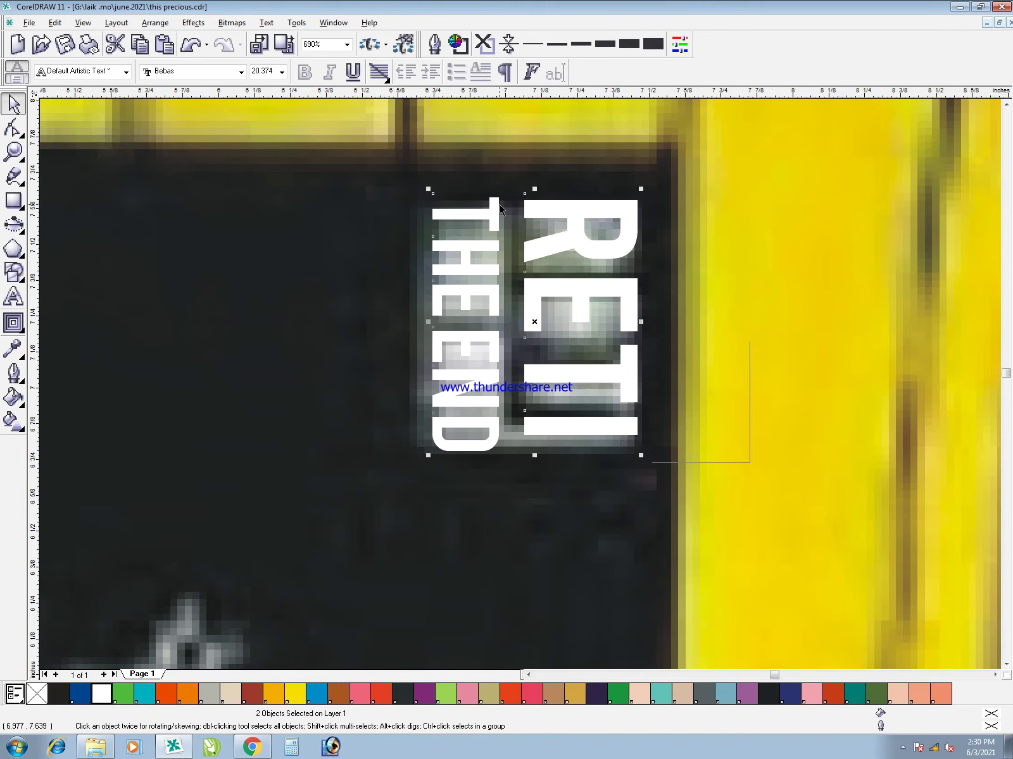
{"action": "key", "text": "b"}
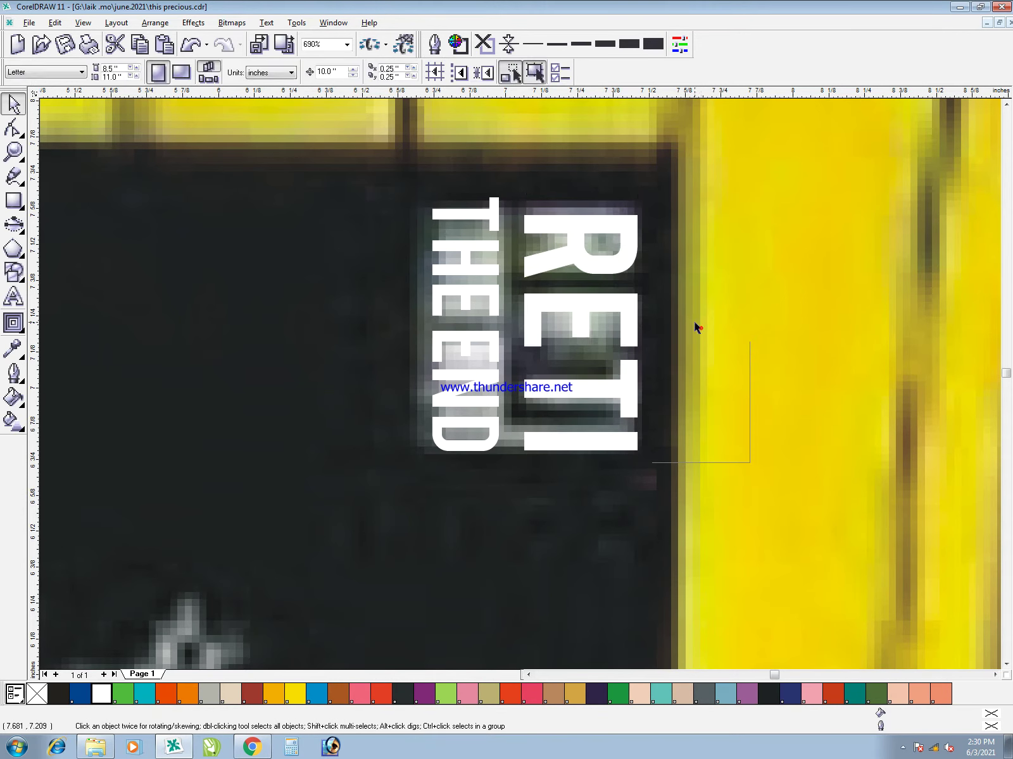
{"action": "left_click", "coordinate": [605, 227]}
{"action": "left_click_drag", "start_coordinate": [581, 200], "coordinate": [586, 188]}
- Convert RETI to curves and extend the end of its letter I across into the D of THE END
{"action": "key", "text": "ctrl+q"}
{"action": "left_click", "coordinate": [542, 502]}
{"action": "left_click", "coordinate": [533, 441]}
{"action": "key", "text": "F2"}
{"action": "left_click_drag", "start_coordinate": [341, 354], "coordinate": [602, 514]}
{"action": "key", "text": "F10"}
{"action": "left_click_drag", "start_coordinate": [689, 342], "coordinate": [739, 472]}
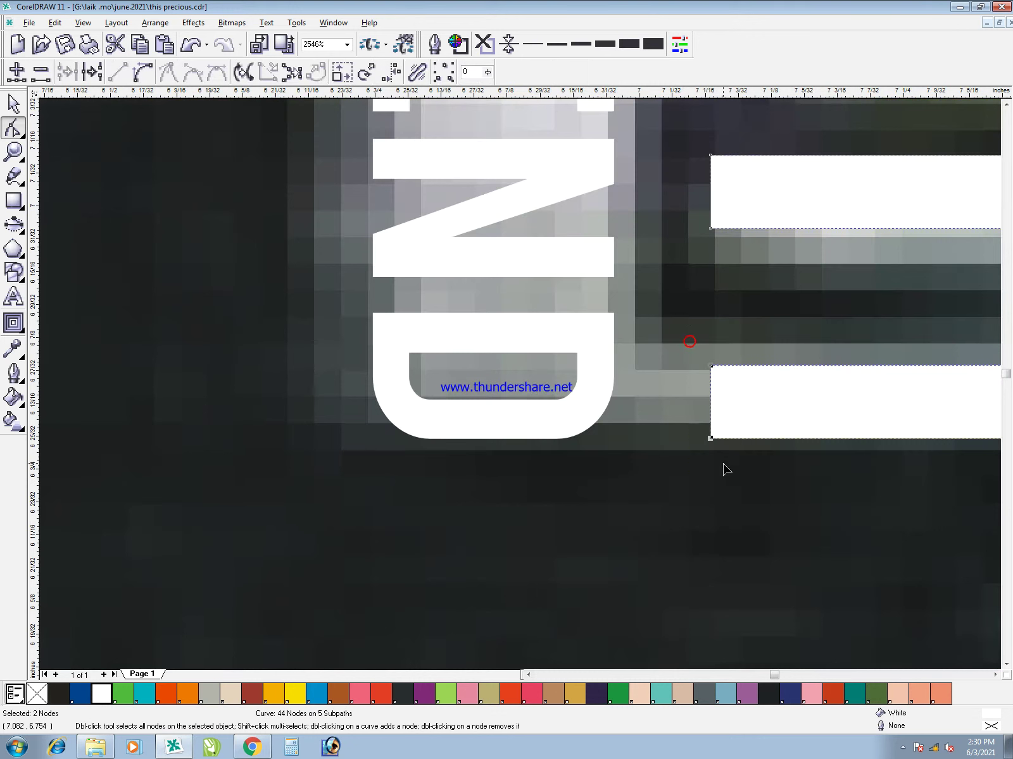
{"action": "left_click_drag", "start_coordinate": [633, 442], "coordinate": [631, 441]}
{"action": "left_click_drag", "start_coordinate": [682, 351], "coordinate": [524, 441]}
- Trim the overlapping end of the extended I with a rectangle drawn around the D's opening, then delete the rectangle
{"action": "key", "text": "F6"}
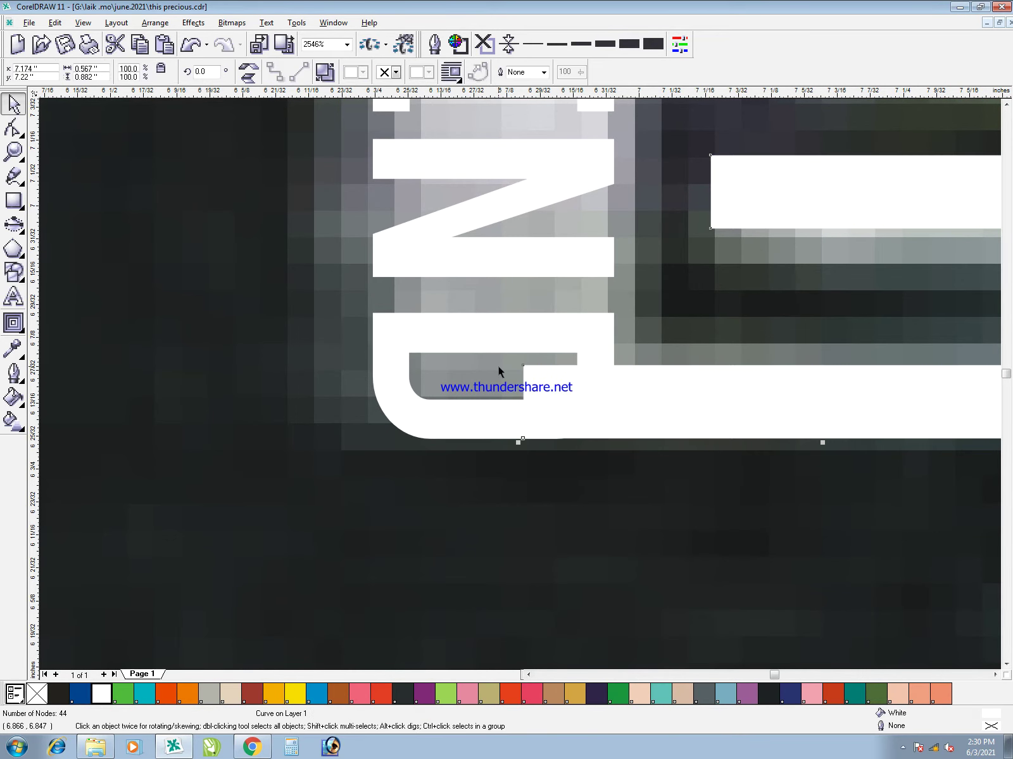
{"action": "left_click_drag", "start_coordinate": [477, 338], "coordinate": [596, 409]}
{"action": "key", "text": "space"}
{"action": "left_click", "coordinate": [644, 419], "text": "shift"}
{"action": "key", "text": "alt+a"}
{"action": "key", "text": "p"}
{"action": "key", "text": "t"}
{"action": "left_click", "coordinate": [531, 368]}
{"action": "key", "text": "Delete"}
{"action": "key", "text": "F3"}
{"action": "key", "text": "F3"}
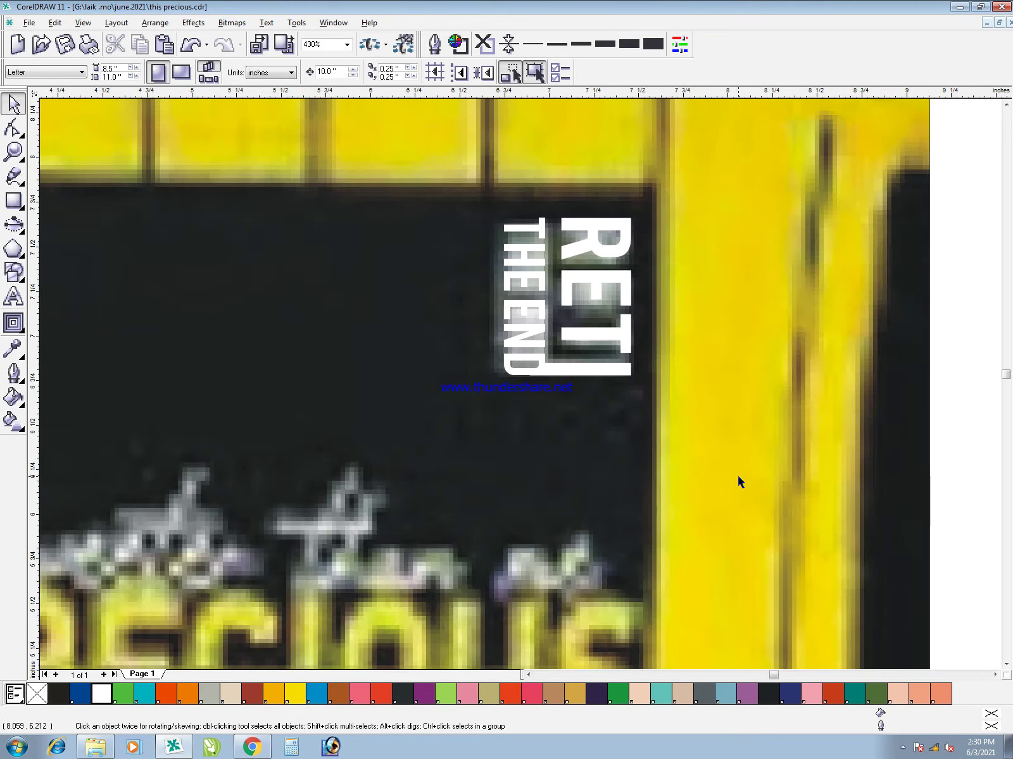
- Group RETI and THE END and fill the group with light beige
{"action": "left_click_drag", "start_coordinate": [737, 474], "coordinate": [402, 188]}
{"action": "key", "text": "ctrl+g"}
{"action": "left_click", "coordinate": [224, 698]}
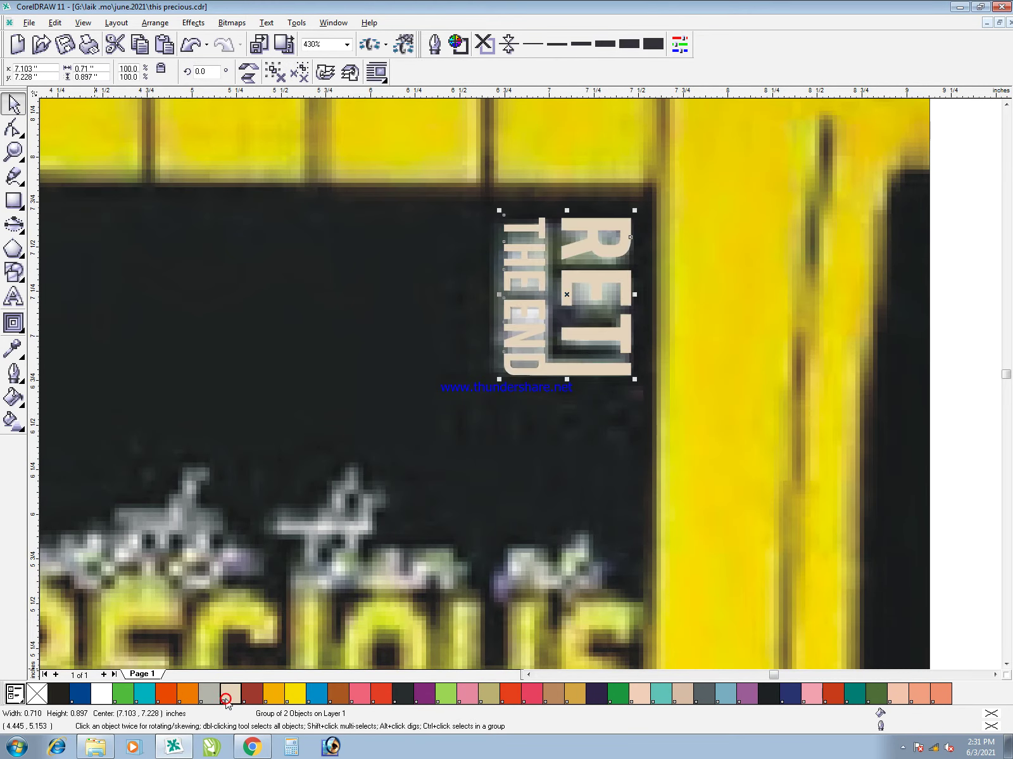
- Nudge the RETI THE END group left onto the black rectangle beside the photo and save the drawing
{"action": "key", "text": "F3"}
{"action": "key", "text": "Left"}
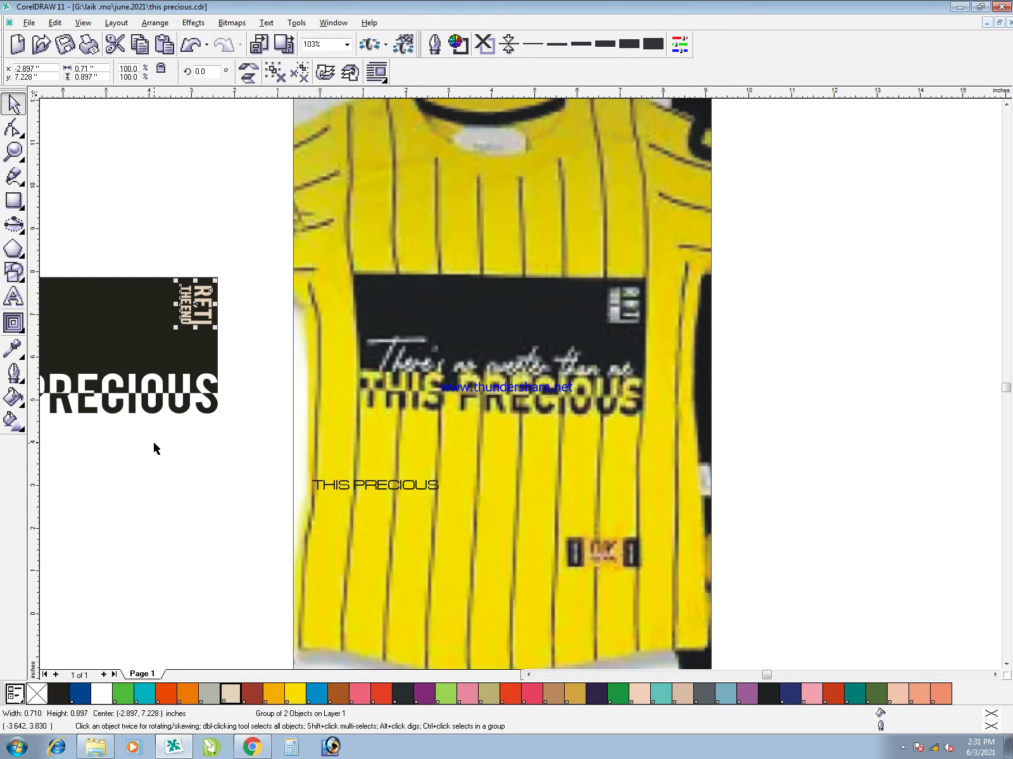
{"action": "left_click", "coordinate": [172, 473]}
{"action": "key", "text": "ctrl+s"}
- Set the default outline for new graphics to 3 pt with rounded corners and round line caps
{"action": "key", "text": "F2"}
{"action": "left_click_drag", "start_coordinate": [136, 175], "coordinate": [497, 710]}
{"action": "key", "text": "F2"}
{"action": "left_click_drag", "start_coordinate": [500, 191], "coordinate": [858, 406]}
{"action": "key", "text": "F3"}
{"action": "key", "text": "F2"}
{"action": "left_click_drag", "start_coordinate": [518, 202], "coordinate": [764, 330]}
{"action": "key", "text": "space"}
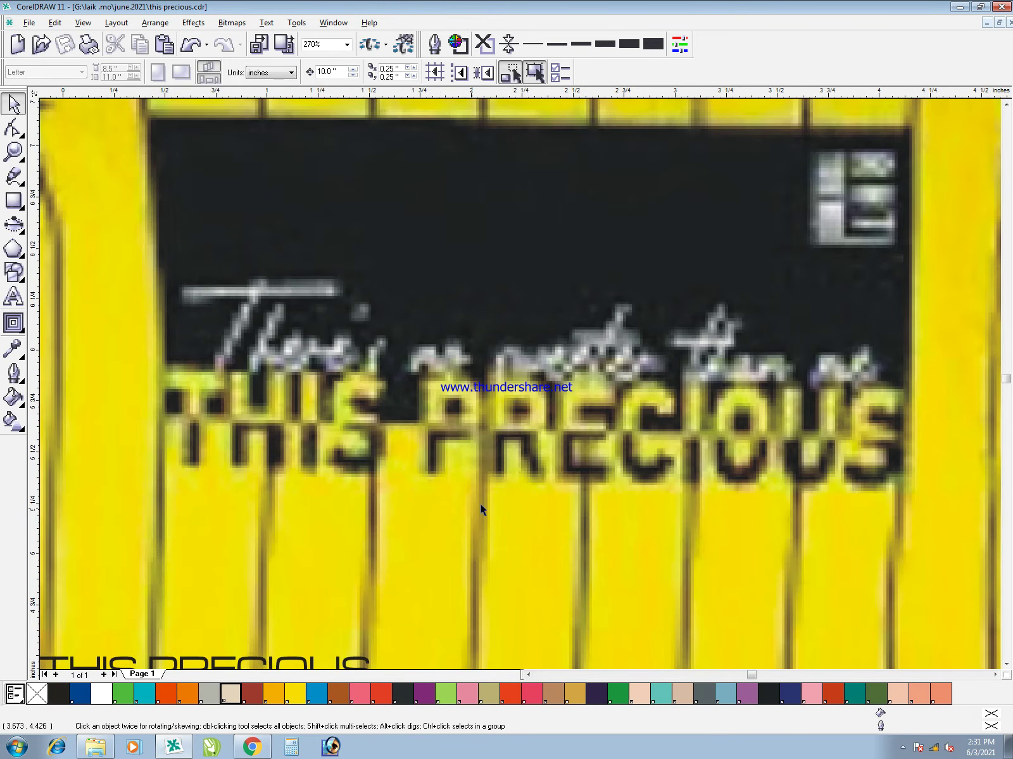
{"action": "key", "text": "F12"}
{"action": "key", "text": "Return"}
{"action": "left_click", "coordinate": [427, 305]}
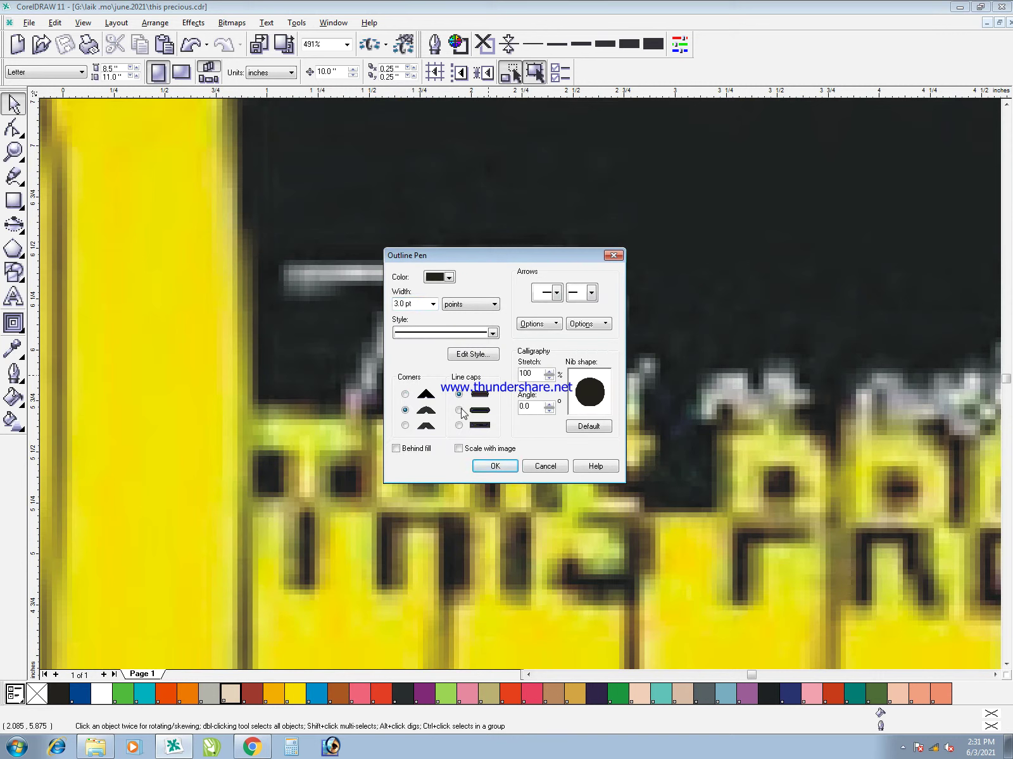
{"action": "key", "text": "Return"}
- Trace the handwritten T with a slanted Bezier stem and a crossbar that hooks back underneath at its start
{"action": "key", "text": "F5"}
{"action": "left_click", "coordinate": [432, 251]}
{"action": "left_click", "coordinate": [349, 412]}
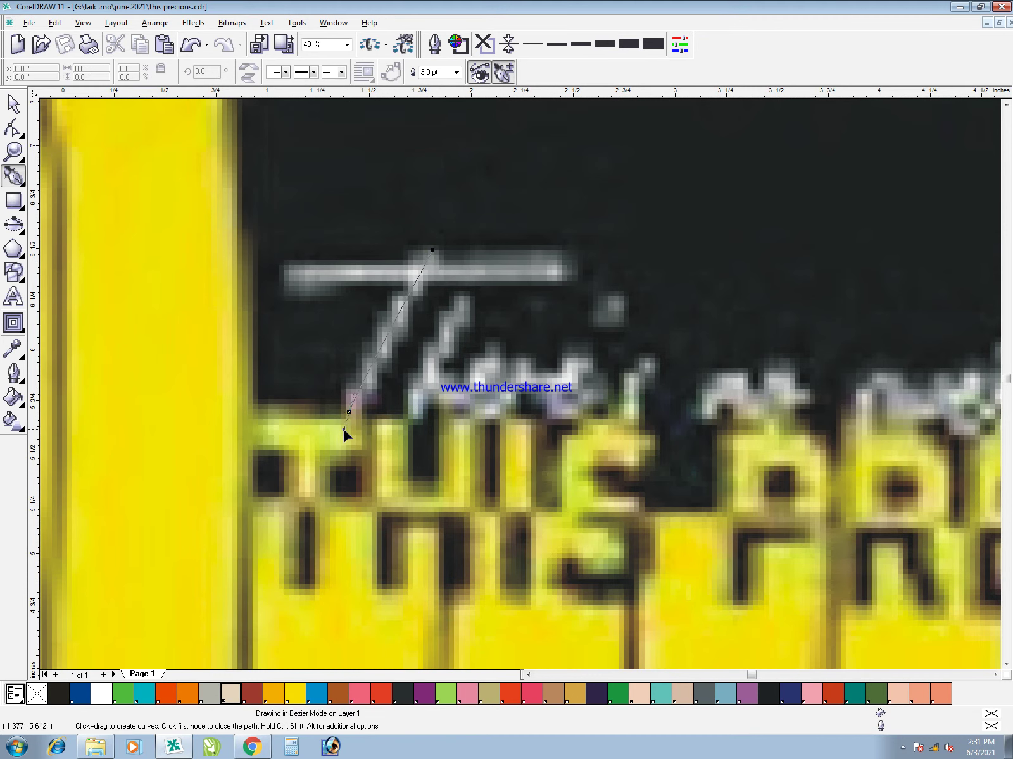
{"action": "key", "text": "space"}
{"action": "key", "text": "space"}
{"action": "left_click", "coordinate": [561, 270]}
{"action": "left_click", "coordinate": [284, 271]}
{"action": "left_click_drag", "start_coordinate": [329, 289], "coordinate": [360, 299]}
- Combine the T's stem and crossbar into one curve and set its outline width to 4 pt
{"action": "key", "text": "space"}
{"action": "left_click", "coordinate": [412, 291], "text": "shift"}
{"action": "key", "text": "ctrl+l"}
{"action": "left_click", "coordinate": [529, 72]}
{"action": "type", "text": "4"}
{"action": "key", "text": "Return"}
- Trace the handwritten h, e and r after the T as one connected Bezier curve
{"action": "key", "text": "space"}
{"action": "left_click", "coordinate": [463, 301]}
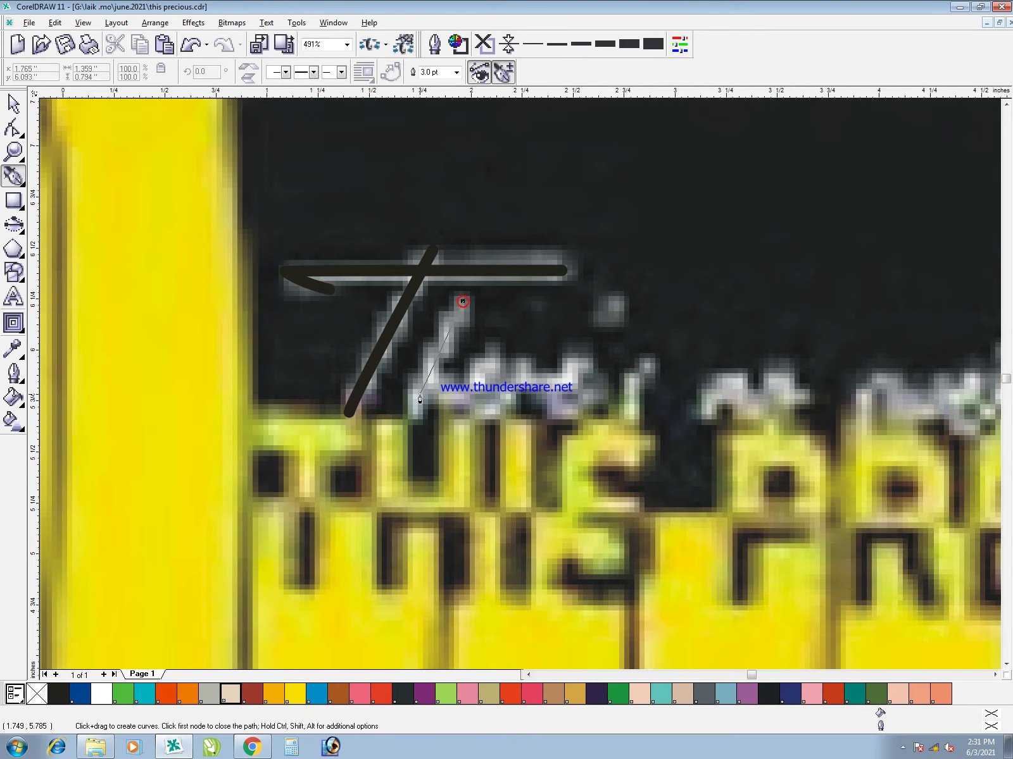
{"action": "left_click", "coordinate": [408, 403]}
{"action": "left_click_drag", "start_coordinate": [415, 410], "coordinate": [496, 361]}
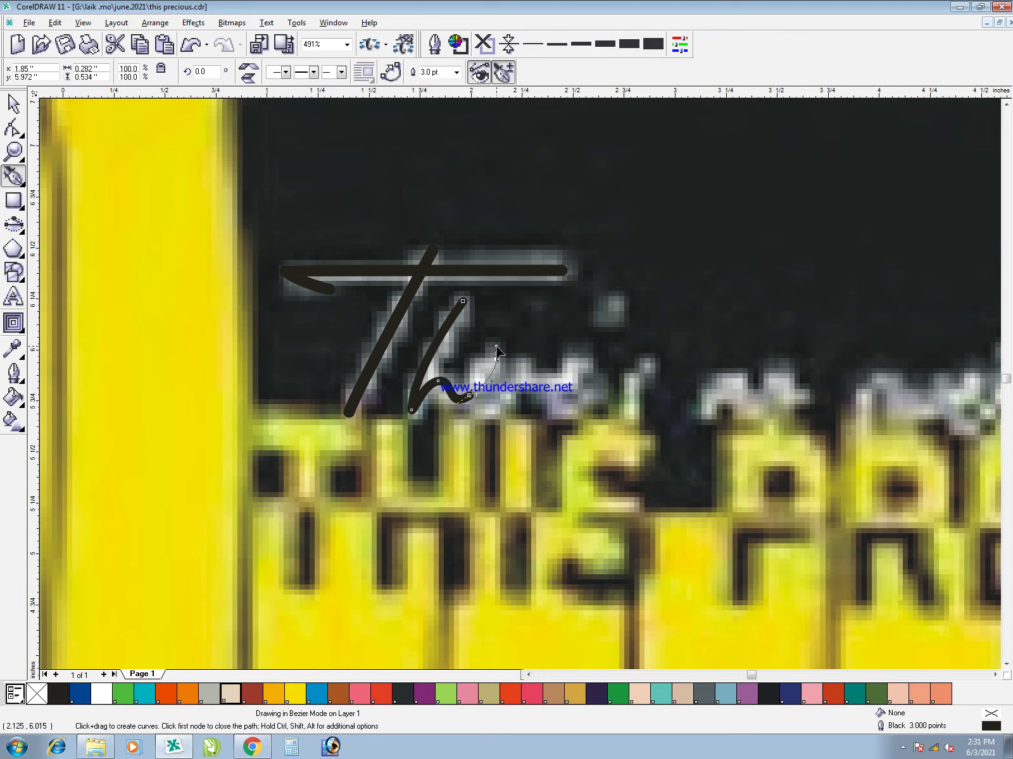
{"action": "left_click", "coordinate": [497, 350]}
{"action": "left_click_drag", "start_coordinate": [467, 408], "coordinate": [474, 427]}
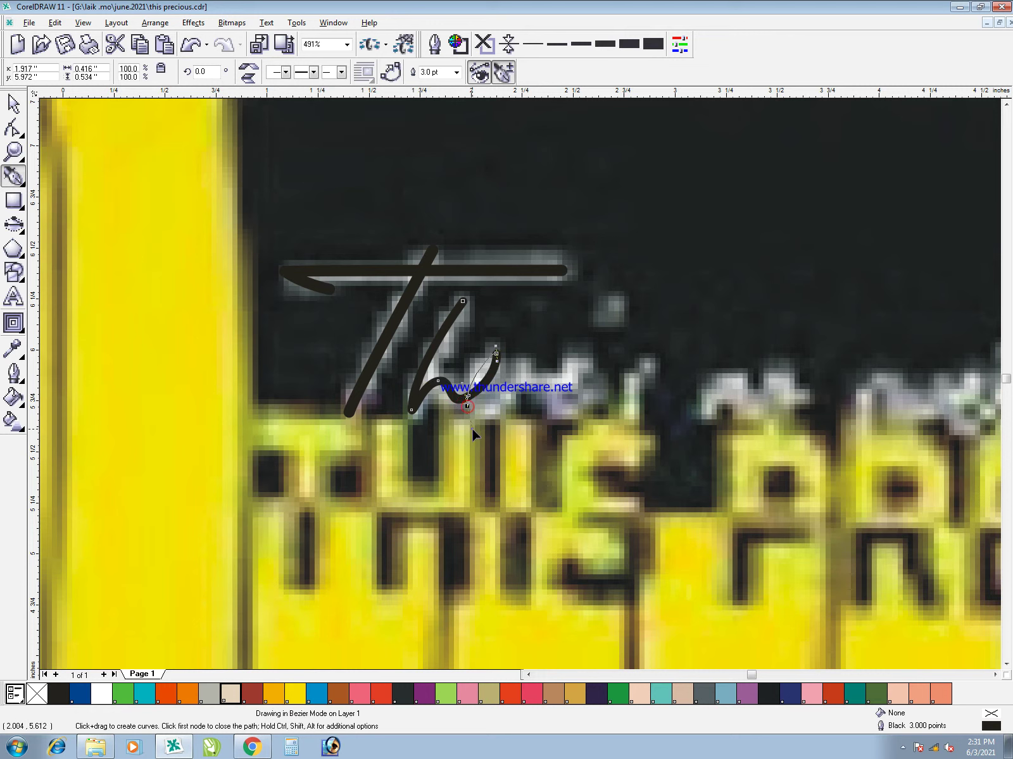
{"action": "left_click_drag", "start_coordinate": [525, 365], "coordinate": [519, 393]}
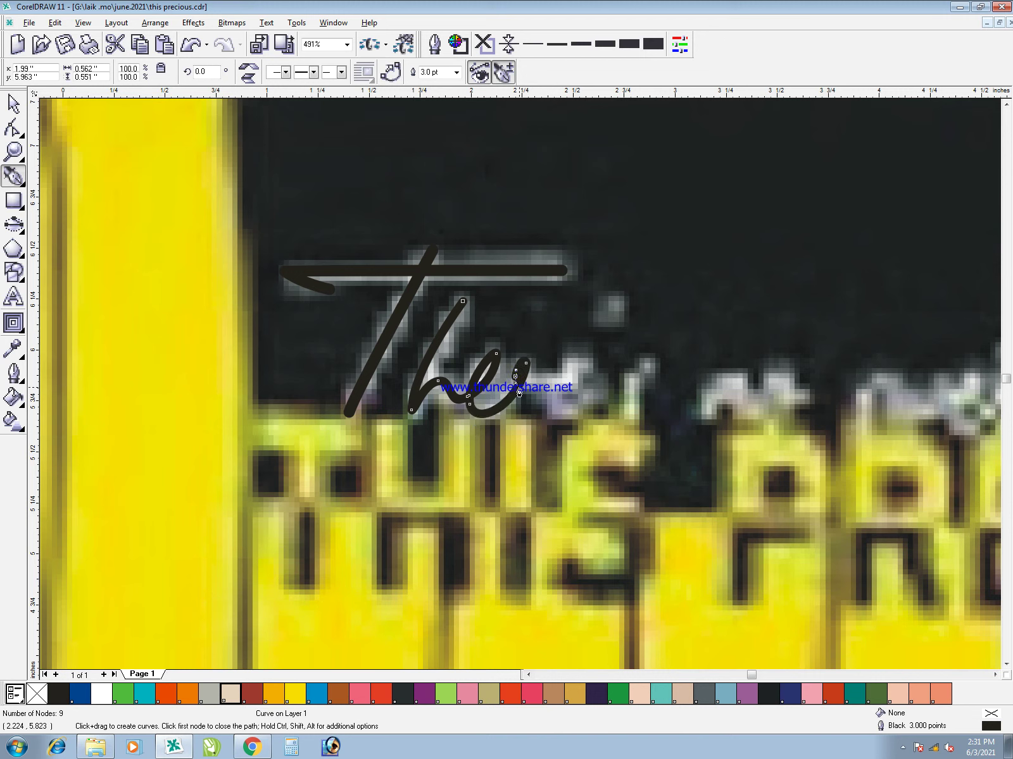
{"action": "mouse_move", "coordinate": [565, 386]}
{"action": "left_mouse_down"}
{"action": "mouse_move", "coordinate": [597, 367]}
{"action": "mouse_move", "coordinate": [560, 363]}
{"action": "left_mouse_up"}
{"action": "key", "text": "space"}
- Trace the second e of the first handwritten word as a separate curve
{"action": "key", "text": "space"}
{"action": "left_click", "coordinate": [587, 368]}
{"action": "left_click_drag", "start_coordinate": [557, 383], "coordinate": [618, 382]}
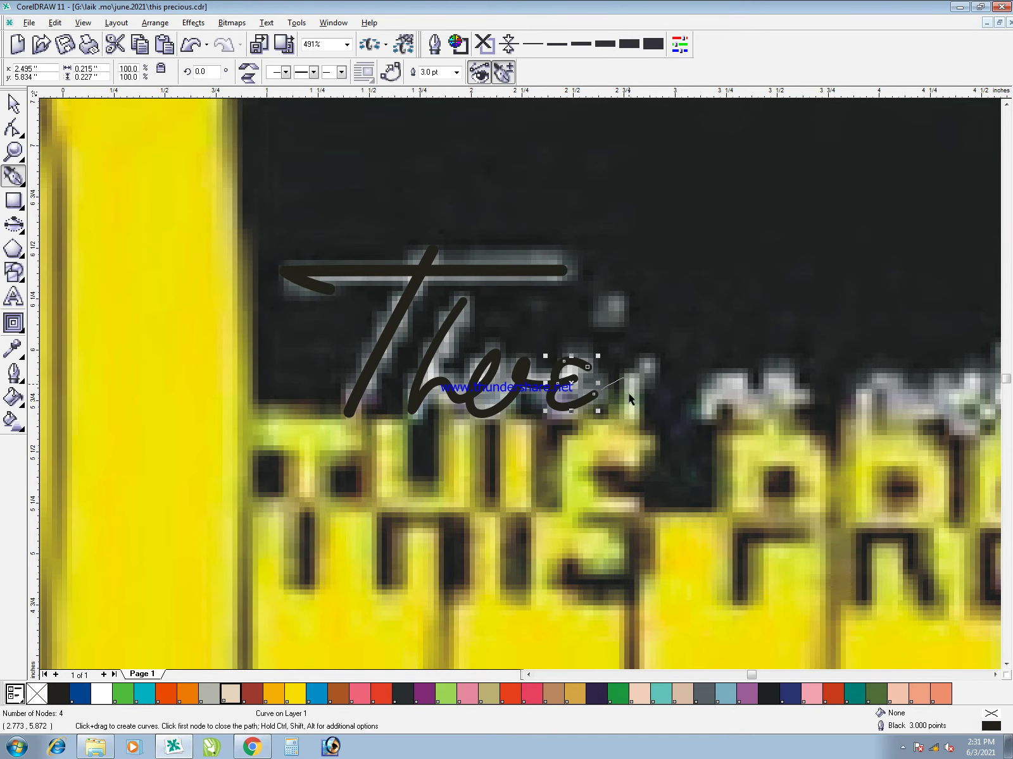
{"action": "key", "text": "space"}
- Draw the first handwritten word's last letter with Bezier strokes and adjust its nodes to refine the shape
{"action": "key", "text": "space"}
{"action": "left_click_drag", "start_coordinate": [647, 361], "coordinate": [627, 414]}
{"action": "key", "text": "space"}
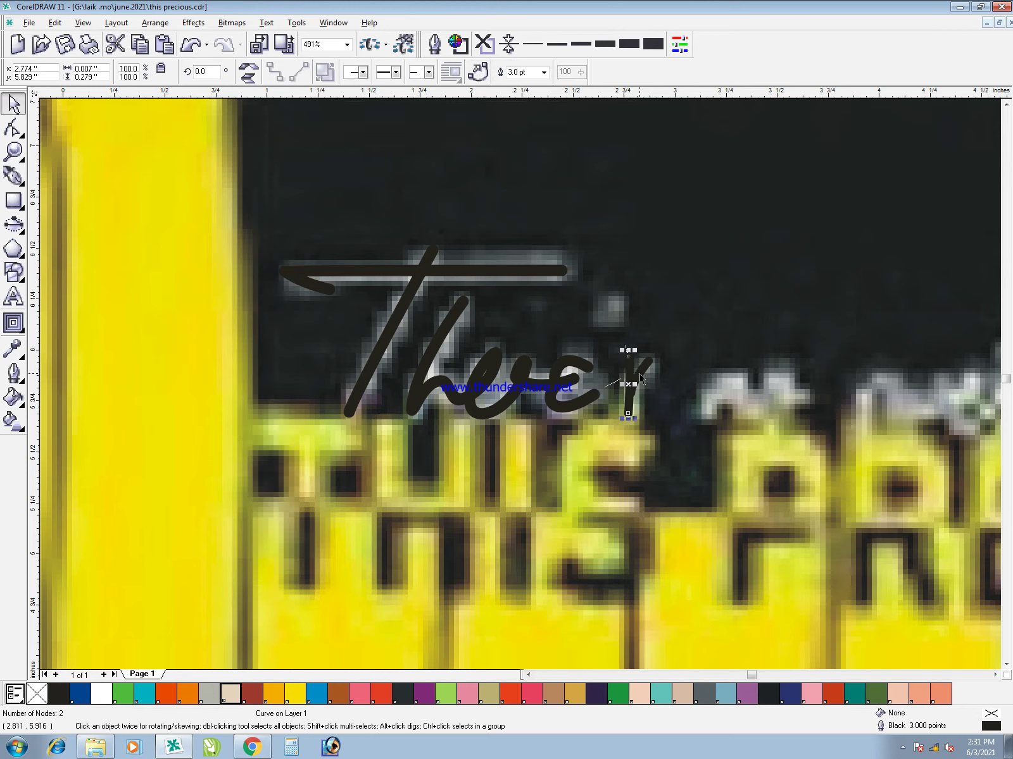
{"action": "key", "text": "Escape"}
{"action": "left_click_drag", "start_coordinate": [658, 433], "coordinate": [575, 266]}
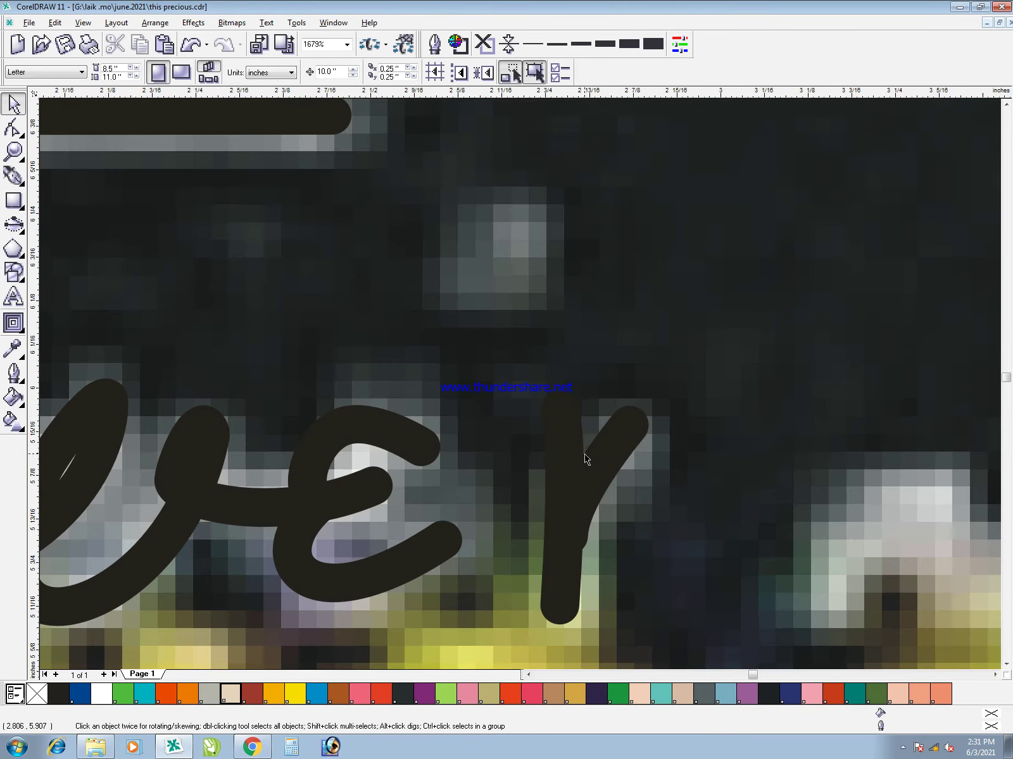
{"action": "key", "text": "F10"}
{"action": "left_click", "coordinate": [590, 476]}
{"action": "left_click_drag", "start_coordinate": [567, 536], "coordinate": [572, 479]}
{"action": "key", "text": "space"}
- Draw the small round apostrophe above the first handwritten word and combine it with the last letter's stroke
{"action": "key", "text": "F5"}
{"action": "mouse_move", "coordinate": [504, 212]}
{"action": "left_mouse_down"}
{"action": "mouse_move", "coordinate": [526, 266]}
{"action": "mouse_move", "coordinate": [504, 214]}
{"action": "left_mouse_up"}
{"action": "key", "text": "space"}
{"action": "left_click", "coordinate": [583, 459], "text": "shift"}
{"action": "key", "text": "ctrl+l"}
{"action": "left_click", "coordinate": [662, 538]}
{"action": "key", "text": "F3"}
{"action": "key", "text": "F3"}
- Trace the second handwritten word, "no", as one continuous Bezier curve
{"action": "key", "text": "F2"}
{"action": "left_click_drag", "start_coordinate": [367, 273], "coordinate": [528, 457]}
{"action": "key", "text": "F5"}
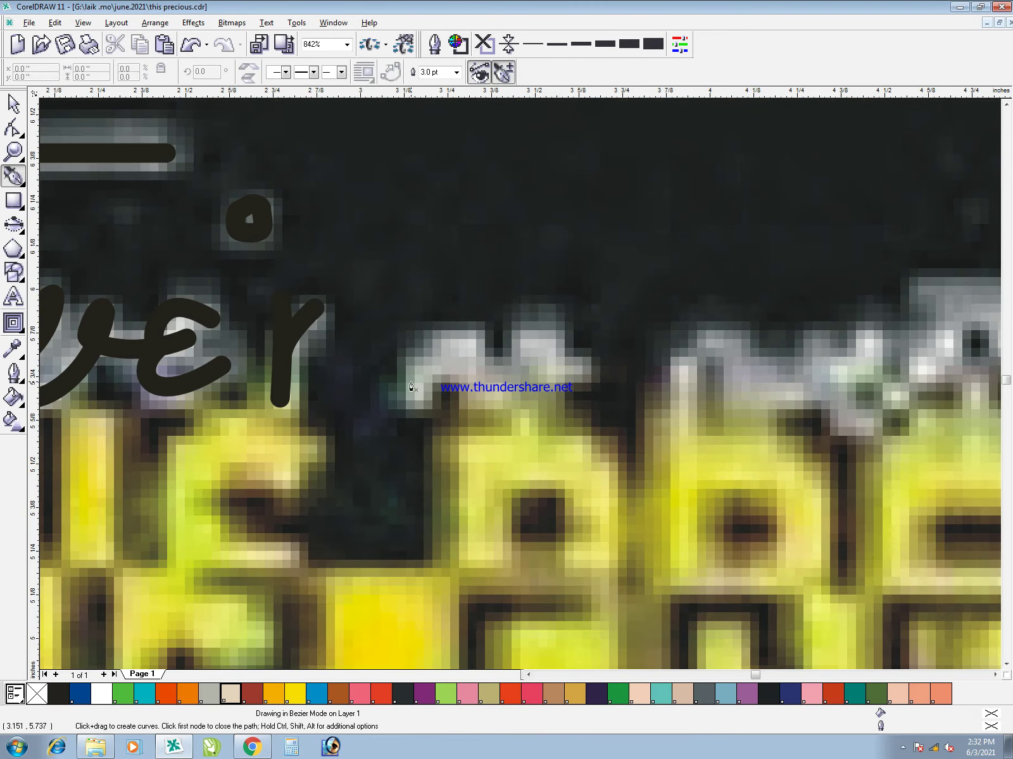
{"action": "left_click", "coordinate": [416, 394]}
{"action": "left_click_drag", "start_coordinate": [437, 334], "coordinate": [438, 326]}
{"action": "mouse_move", "coordinate": [466, 355]}
{"action": "left_mouse_down"}
{"action": "mouse_move", "coordinate": [461, 386]}
{"action": "mouse_move", "coordinate": [533, 348]}
{"action": "left_mouse_up"}
{"action": "left_click_drag", "start_coordinate": [544, 319], "coordinate": [542, 311]}
{"action": "left_click_drag", "start_coordinate": [511, 329], "coordinate": [502, 344]}
{"action": "left_click_drag", "start_coordinate": [583, 369], "coordinate": [636, 358]}
{"action": "key", "text": "space"}
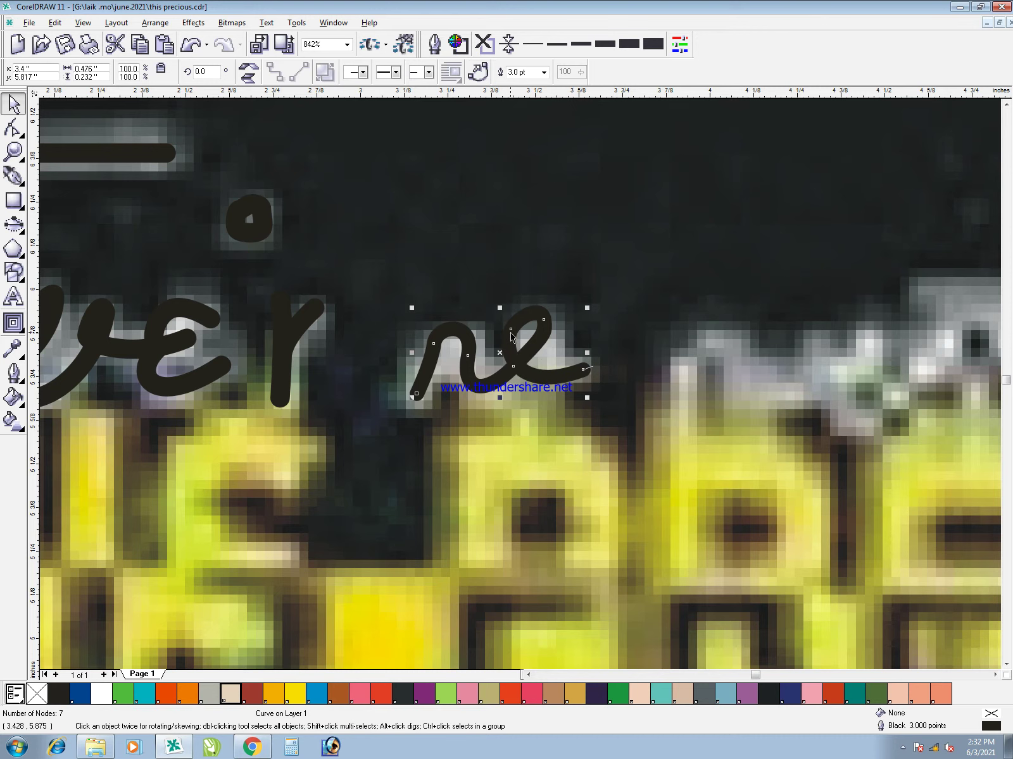
{"action": "left_click", "coordinate": [545, 523]}
{"action": "key", "text": "F3"}
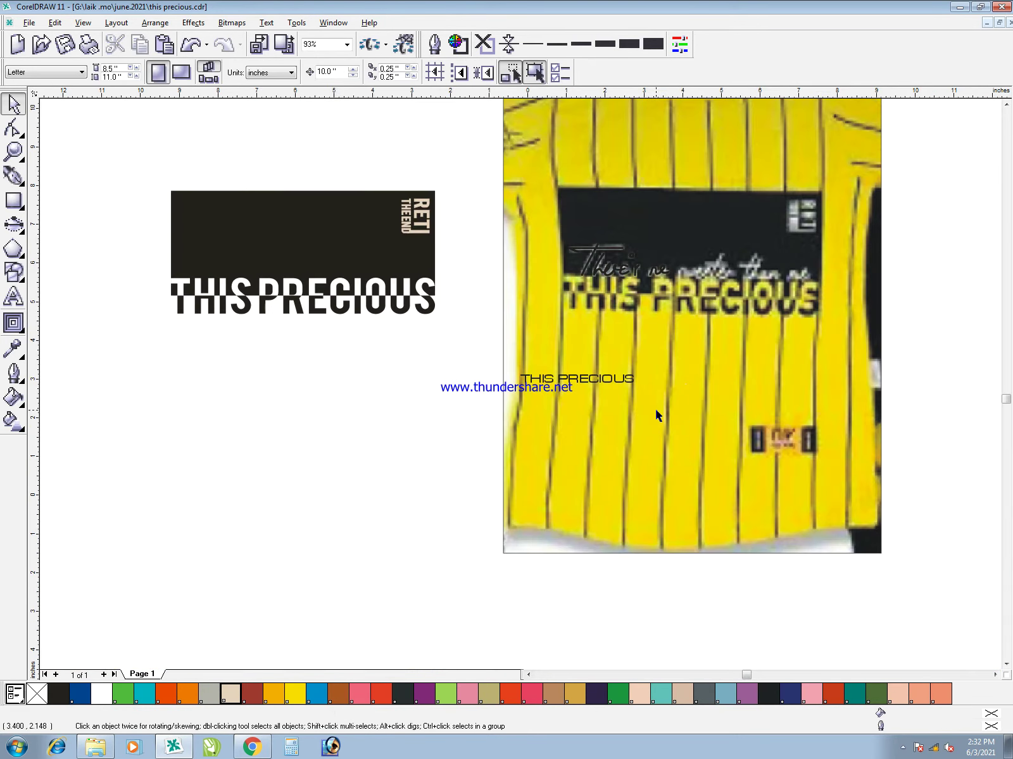
- Trace the looped opening letters of the third handwritten word with a continuous Bezier curve, up to its t
{"action": "key", "text": "F2"}
{"action": "left_click_drag", "start_coordinate": [640, 207], "coordinate": [814, 365]}
{"action": "key", "text": "F2"}
{"action": "left_click_drag", "start_coordinate": [264, 213], "coordinate": [552, 566]}
{"action": "key", "text": "space"}
{"action": "left_click", "coordinate": [459, 288]}
{"action": "left_click_drag", "start_coordinate": [430, 274], "coordinate": [407, 276]}
{"action": "left_click_drag", "start_coordinate": [421, 335], "coordinate": [429, 345]}
{"action": "left_click_drag", "start_coordinate": [473, 295], "coordinate": [556, 289]}
{"action": "left_click_drag", "start_coordinate": [544, 261], "coordinate": [533, 258]}
{"action": "left_click_drag", "start_coordinate": [542, 326], "coordinate": [577, 331]}
{"action": "left_click_drag", "start_coordinate": [590, 268], "coordinate": [564, 294]}
{"action": "left_click_drag", "start_coordinate": [625, 294], "coordinate": [633, 284]}
- Continue the third word's curve through the tall t and the closing letters to the end of the word
{"action": "left_click_drag", "start_coordinate": [681, 176], "coordinate": [681, 180]}
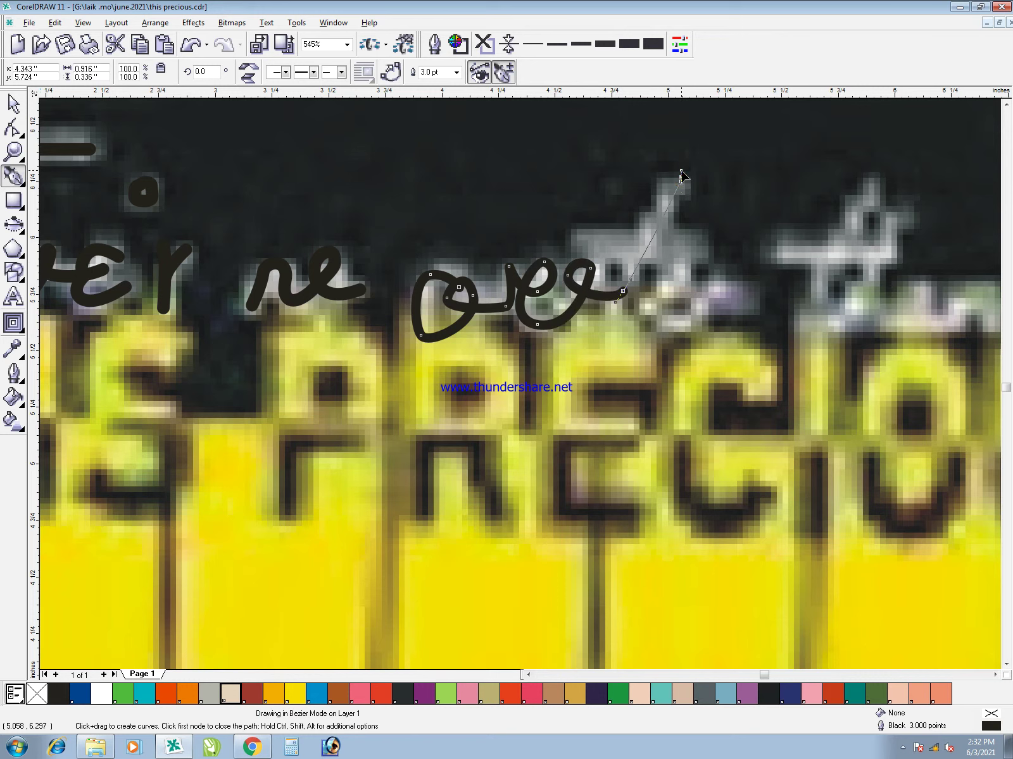
{"action": "mouse_move", "coordinate": [637, 232]}
{"action": "left_mouse_down"}
{"action": "mouse_move", "coordinate": [621, 274]}
{"action": "mouse_move", "coordinate": [663, 323]}
{"action": "left_mouse_up"}
{"action": "left_click_drag", "start_coordinate": [688, 273], "coordinate": [650, 320]}
{"action": "mouse_move", "coordinate": [717, 288]}
{"action": "left_mouse_down"}
{"action": "mouse_move", "coordinate": [751, 213]}
{"action": "mouse_move", "coordinate": [706, 296]}
{"action": "left_mouse_up"}
{"action": "left_click", "coordinate": [747, 297]}
{"action": "key", "text": "space"}
- Draw the hooked crossbar through the third handwritten word's t and combine the strokes with the rest of the handwriting
{"action": "key", "text": "space"}
{"action": "left_click", "coordinate": [697, 243]}
{"action": "left_click", "coordinate": [579, 234]}
{"action": "left_click", "coordinate": [600, 243]}
{"action": "key", "text": "space"}
{"action": "left_click_drag", "start_coordinate": [797, 457], "coordinate": [258, 166]}
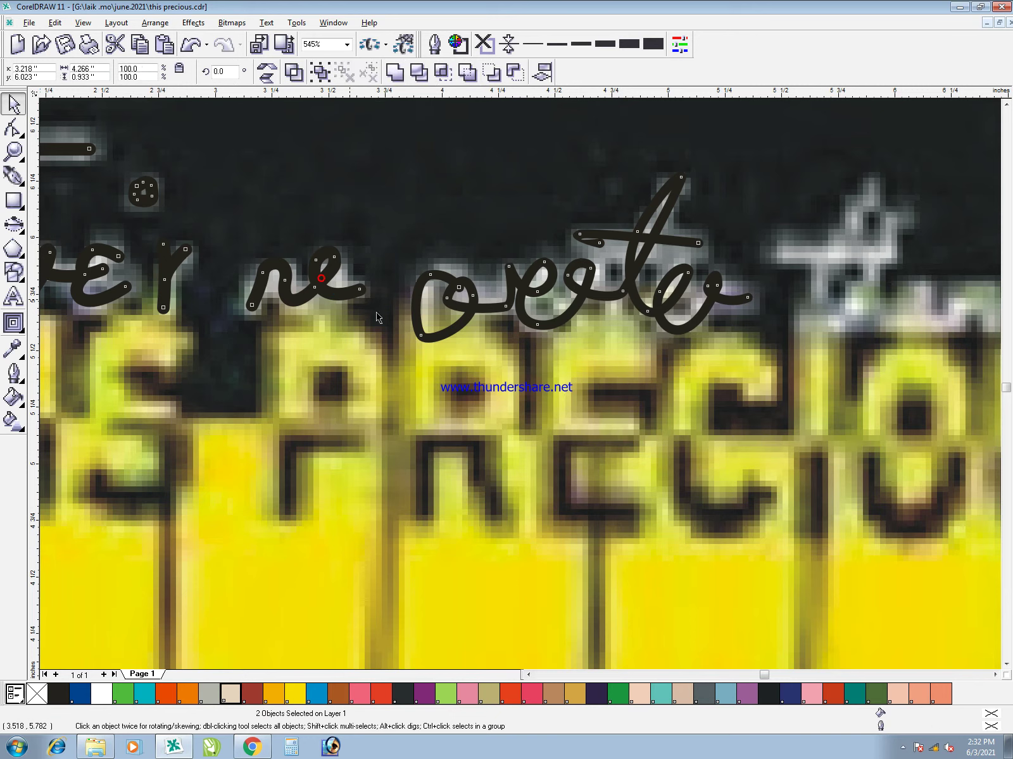
{"action": "key", "text": "ctrl+l"}
- Round out the third word's opening loop and inner curl by adding and moving nodes and deleting the surplus ones
{"action": "key", "text": "F10"}
{"action": "left_click_drag", "start_coordinate": [423, 345], "coordinate": [424, 325]}
{"action": "left_click", "coordinate": [417, 312]}
{"action": "double_click", "coordinate": [419, 312]}
{"action": "left_click", "coordinate": [457, 327]}
{"action": "double_click", "coordinate": [457, 327]}
{"action": "left_click_drag", "start_coordinate": [435, 315], "coordinate": [416, 345]}
{"action": "key", "text": "Delete"}
{"action": "left_click_drag", "start_coordinate": [506, 308], "coordinate": [508, 271]}
{"action": "key", "text": "Delete"}
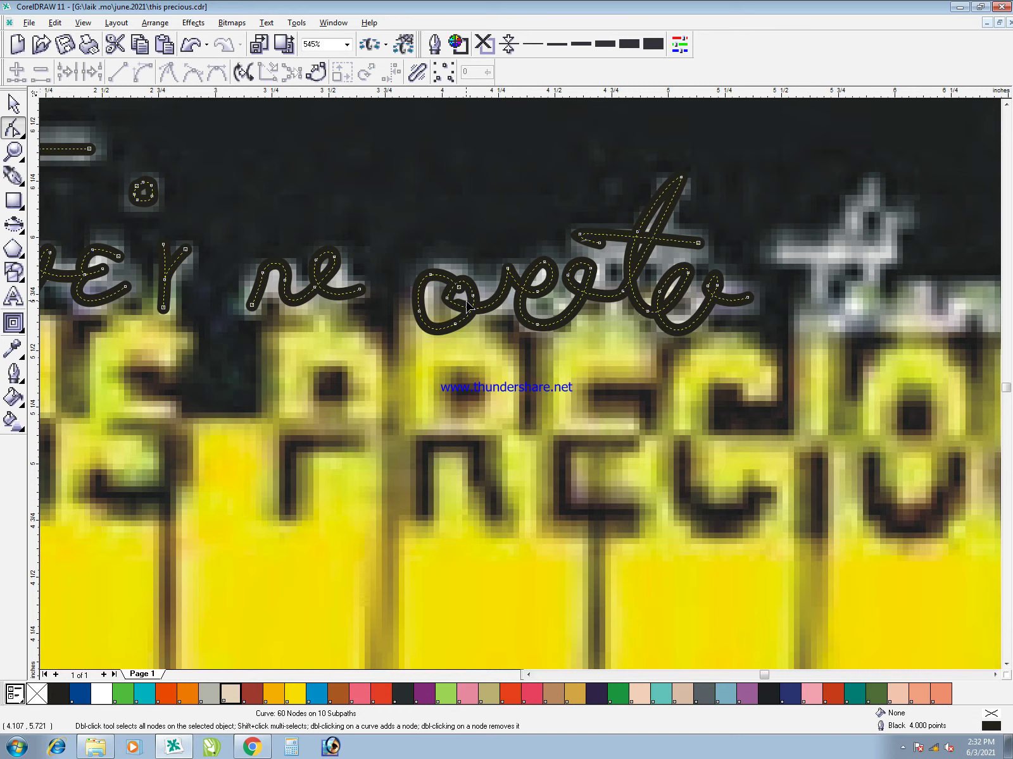
{"action": "double_click", "coordinate": [447, 300]}
{"action": "key", "text": "Delete"}
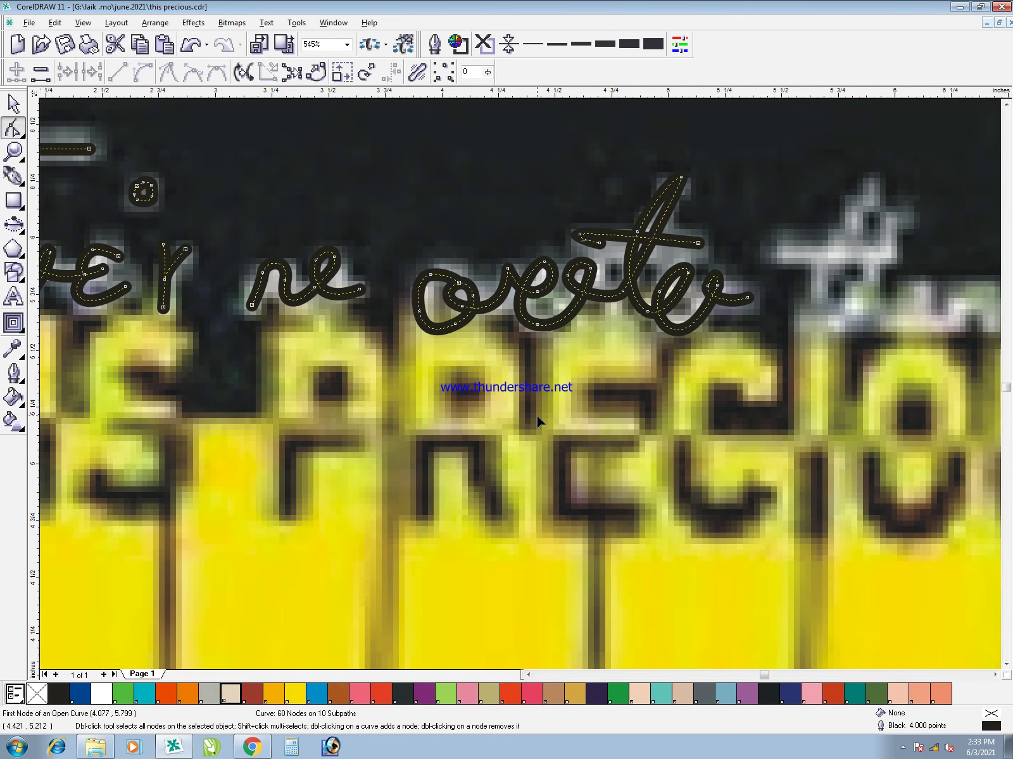
- Open up the hook at the start of the third word's t crossbar by adding a node and repositioning the neighbouring nodes
{"action": "key", "text": "space"}
{"action": "key", "text": "Escape"}
{"action": "left_click", "coordinate": [595, 243]}
{"action": "key", "text": "F2"}
{"action": "left_click_drag", "start_coordinate": [644, 321], "coordinate": [554, 199]}
{"action": "key", "text": "F10"}
{"action": "double_click", "coordinate": [455, 290]}
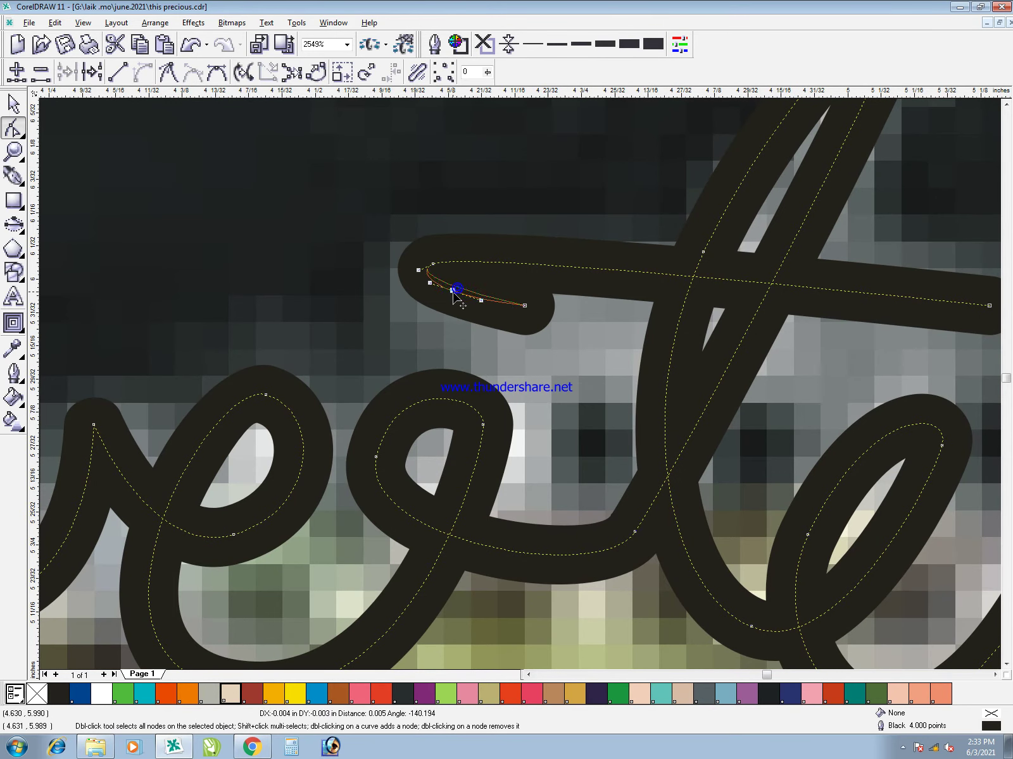
{"action": "left_click_drag", "start_coordinate": [524, 306], "coordinate": [527, 318]}
{"action": "key", "text": "ctrl+z"}
{"action": "left_click_drag", "start_coordinate": [561, 357], "coordinate": [447, 314]}
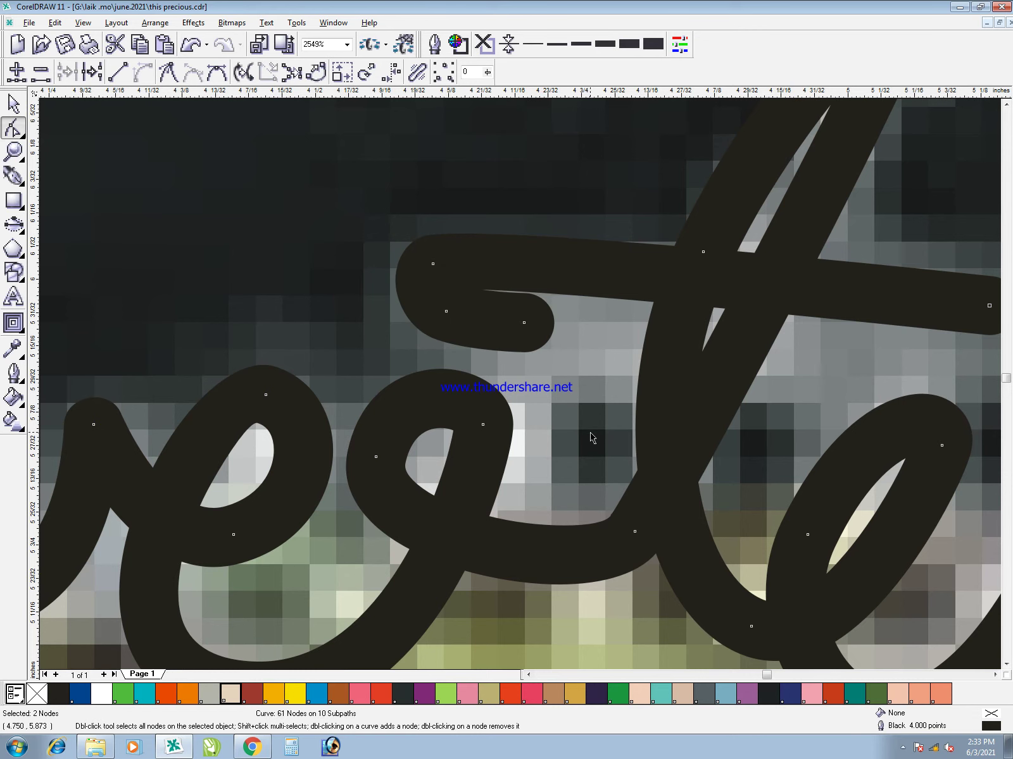
{"action": "left_click", "coordinate": [433, 264]}
{"action": "left_click_drag", "start_coordinate": [432, 264], "coordinate": [423, 237]}
{"action": "key", "text": "space"}
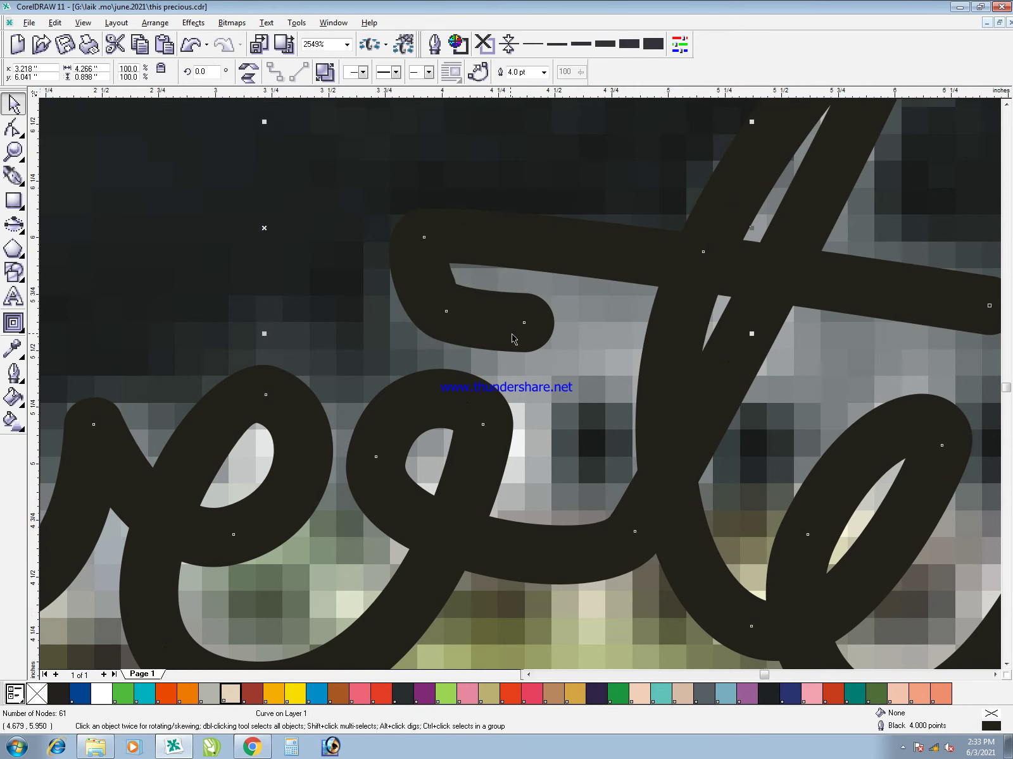
- Trace the tall, curved t of the fourth handwritten word with a Bezier curve over the photo
{"action": "key", "text": "F3"}
{"action": "left_click", "coordinate": [815, 432]}
{"action": "key", "text": "F3"}
{"action": "key", "text": "F2"}
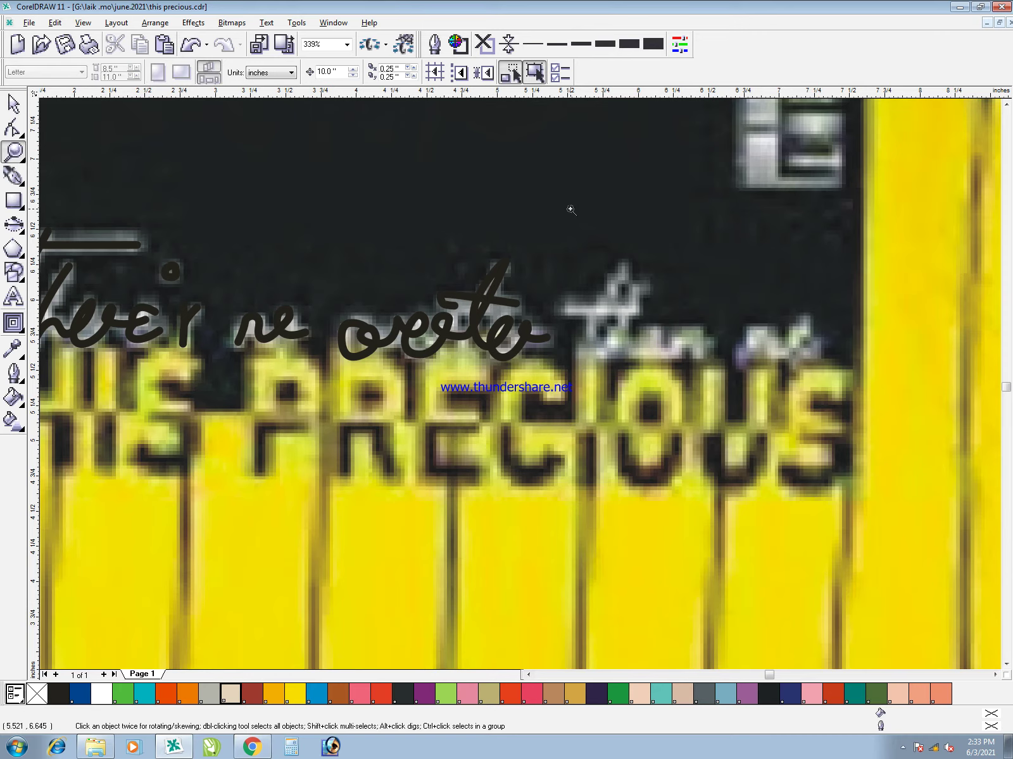
{"action": "left_click_drag", "start_coordinate": [504, 172], "coordinate": [855, 547]}
{"action": "key", "text": "F5"}
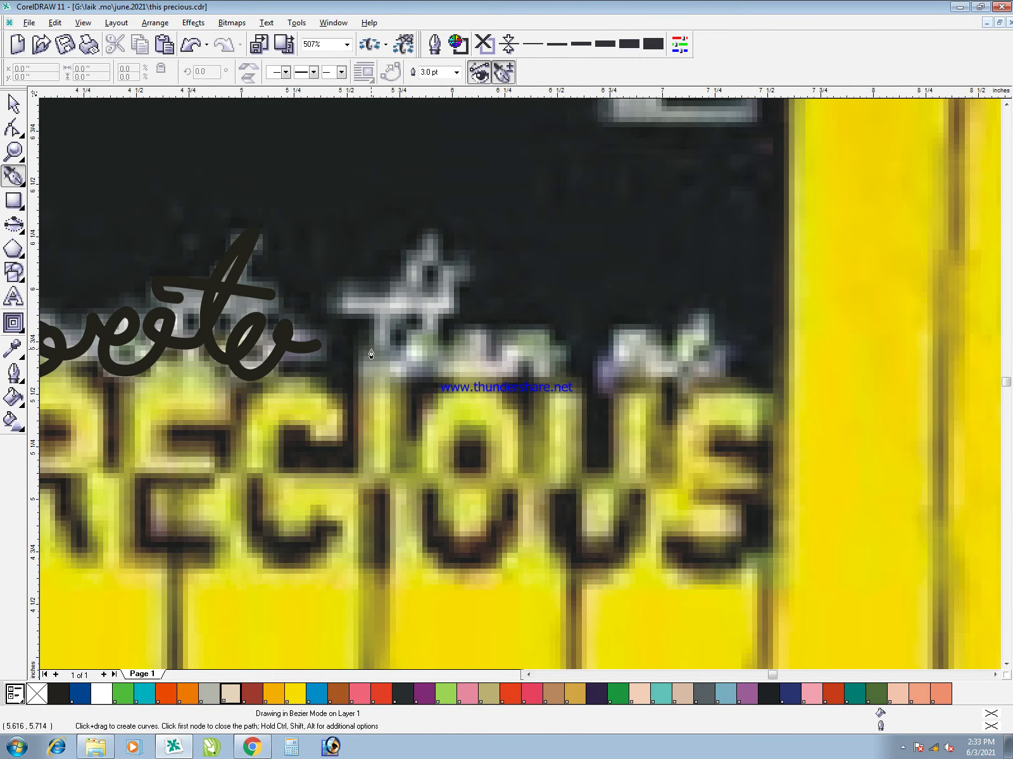
{"action": "left_click", "coordinate": [392, 312]}
{"action": "left_click_drag", "start_coordinate": [432, 247], "coordinate": [435, 227]}
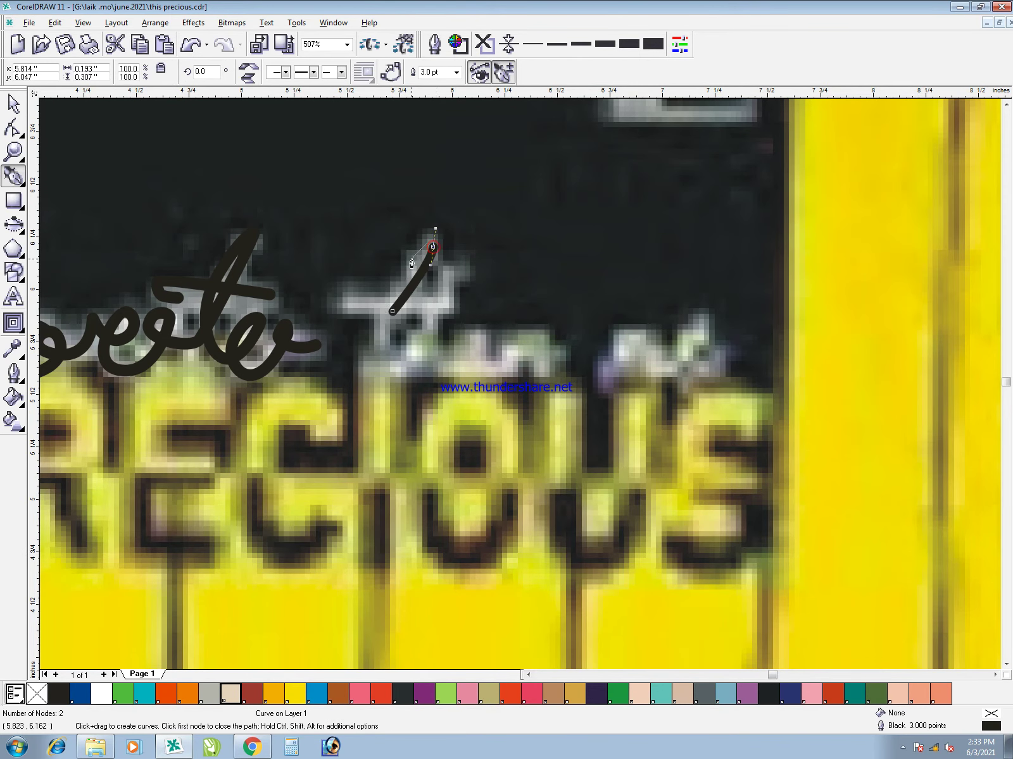
{"action": "left_click_drag", "start_coordinate": [370, 344], "coordinate": [362, 382]}
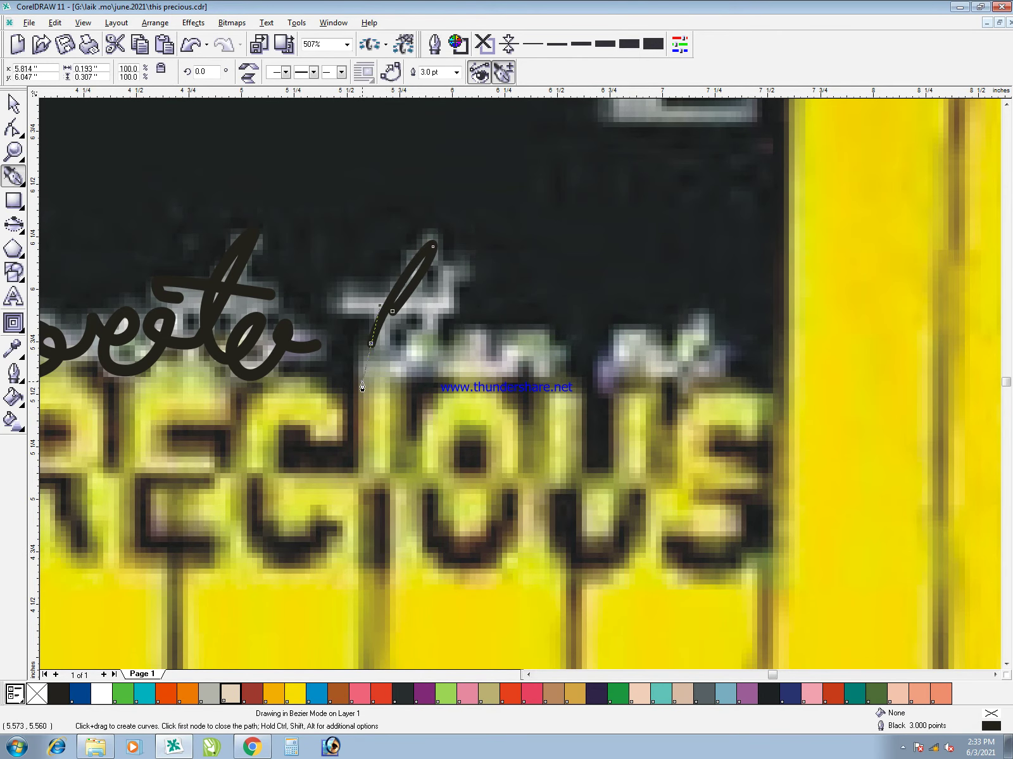
{"action": "left_click_drag", "start_coordinate": [436, 322], "coordinate": [436, 321]}
- Draw the slanted stem of the h beside the t in the fourth handwritten word
{"action": "key", "text": "space"}
{"action": "key", "text": "space"}
{"action": "left_click_drag", "start_coordinate": [453, 263], "coordinate": [454, 257]}
{"action": "left_click_drag", "start_coordinate": [409, 367], "coordinate": [402, 384]}
{"action": "key", "text": "space"}
{"action": "key", "text": "space"}
{"action": "left_click", "coordinate": [409, 366]}
{"action": "key", "text": "space"}
{"action": "key", "text": "space"}
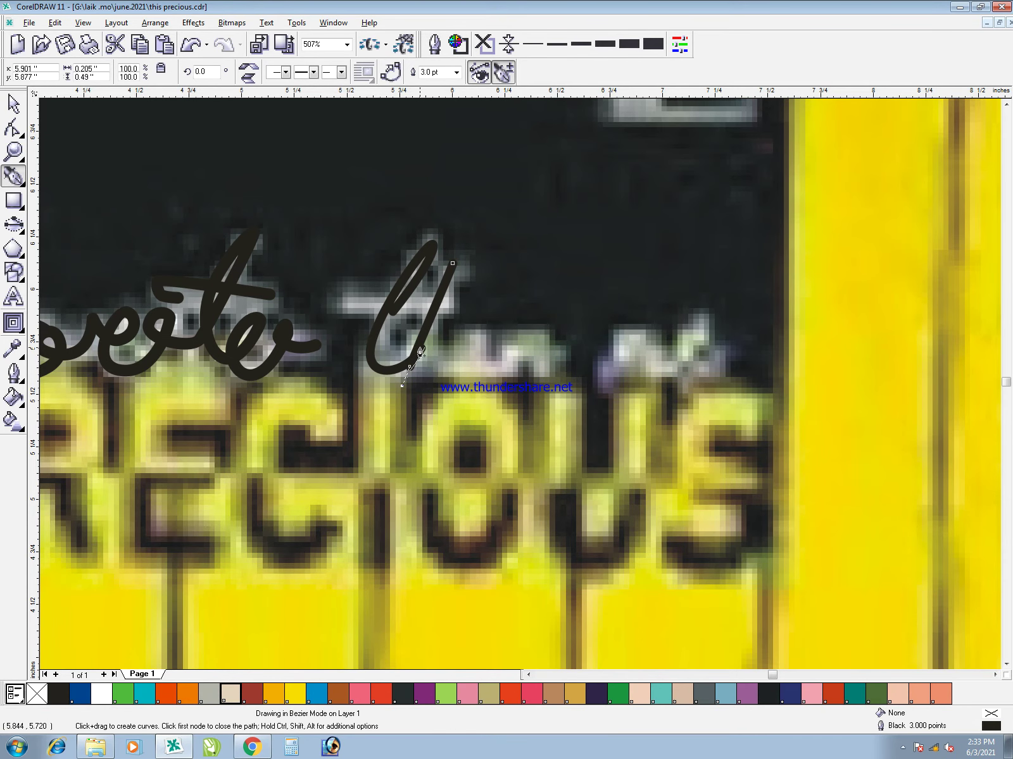
{"action": "key", "text": "space"}
{"action": "key", "text": "space"}
{"action": "left_click", "coordinate": [410, 366]}
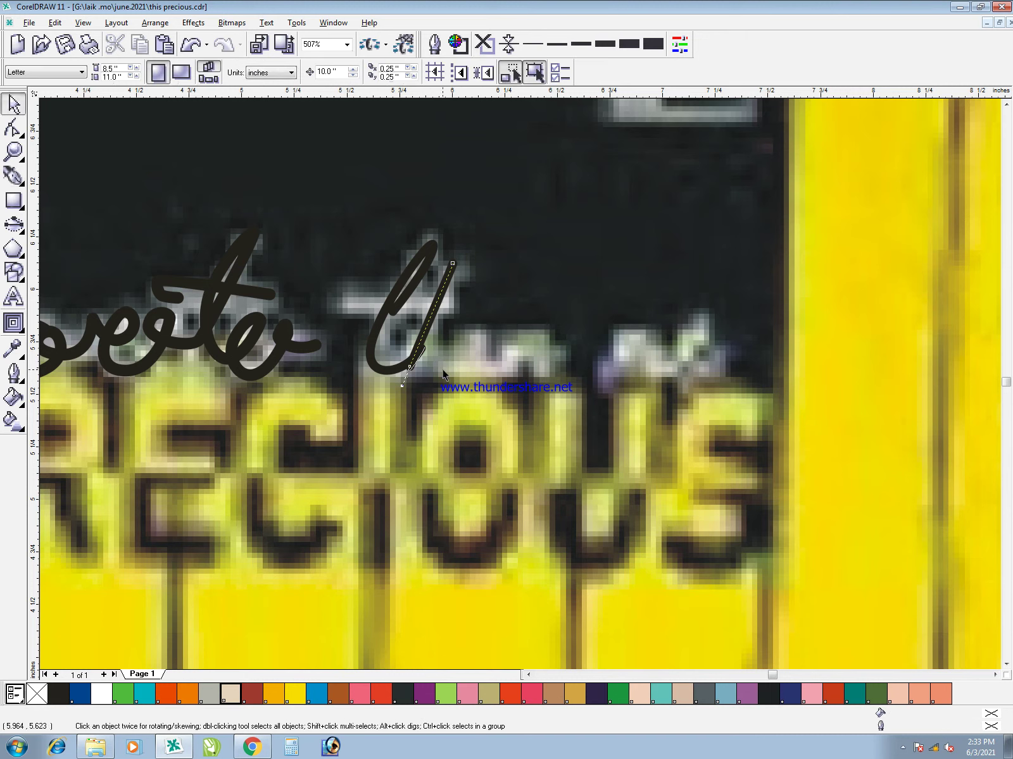
- Trace the h's arch and the remaining looped letters of the fourth word, and combine them with the rest of the handwriting
{"action": "left_click_drag", "start_coordinate": [405, 347], "coordinate": [485, 325]}
{"action": "left_click_drag", "start_coordinate": [458, 348], "coordinate": [520, 365]}
{"action": "left_click_drag", "start_coordinate": [530, 333], "coordinate": [536, 322]}
{"action": "mouse_move", "coordinate": [505, 335]}
{"action": "left_mouse_down"}
{"action": "mouse_move", "coordinate": [499, 352]}
{"action": "mouse_move", "coordinate": [561, 344]}
{"action": "left_mouse_up"}
{"action": "left_click_drag", "start_coordinate": [538, 366], "coordinate": [534, 374]}
{"action": "left_click", "coordinate": [558, 376]}
{"action": "key", "text": "space"}
{"action": "key", "text": "ctrl+a"}
{"action": "key", "text": "ctrl+l"}
{"action": "left_click", "coordinate": [478, 443]}
- Trim the curled tail of the fourth word's t by adding a node on its lower curve and deleting the end node
{"action": "key", "text": "F2"}
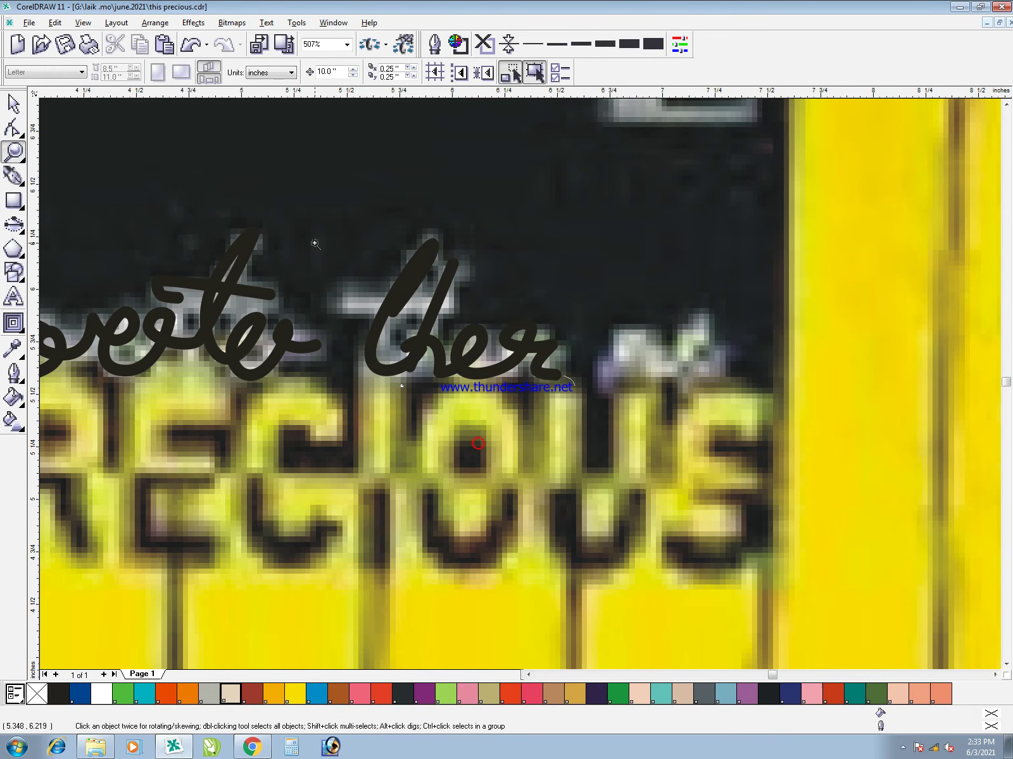
{"action": "left_click_drag", "start_coordinate": [315, 243], "coordinate": [536, 471]}
{"action": "key", "text": "F10"}
{"action": "left_click", "coordinate": [449, 407]}
{"action": "left_click", "coordinate": [460, 405]}
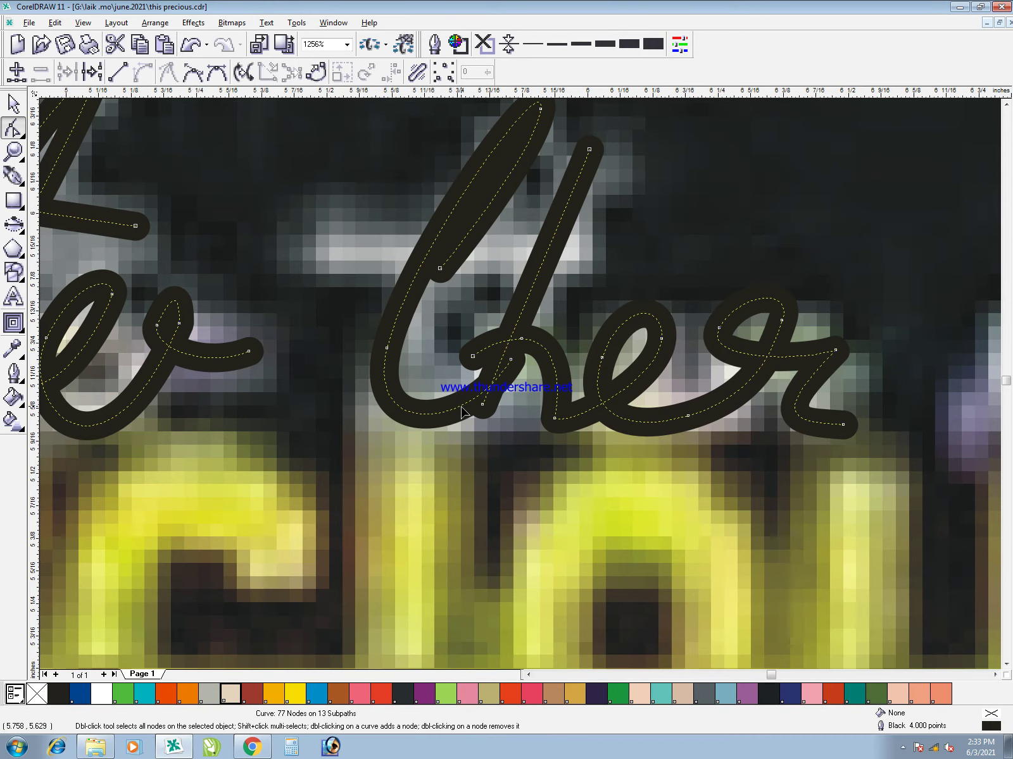
{"action": "key", "text": "plus"}
{"action": "left_click", "coordinate": [511, 359]}
{"action": "key", "text": "Delete"}
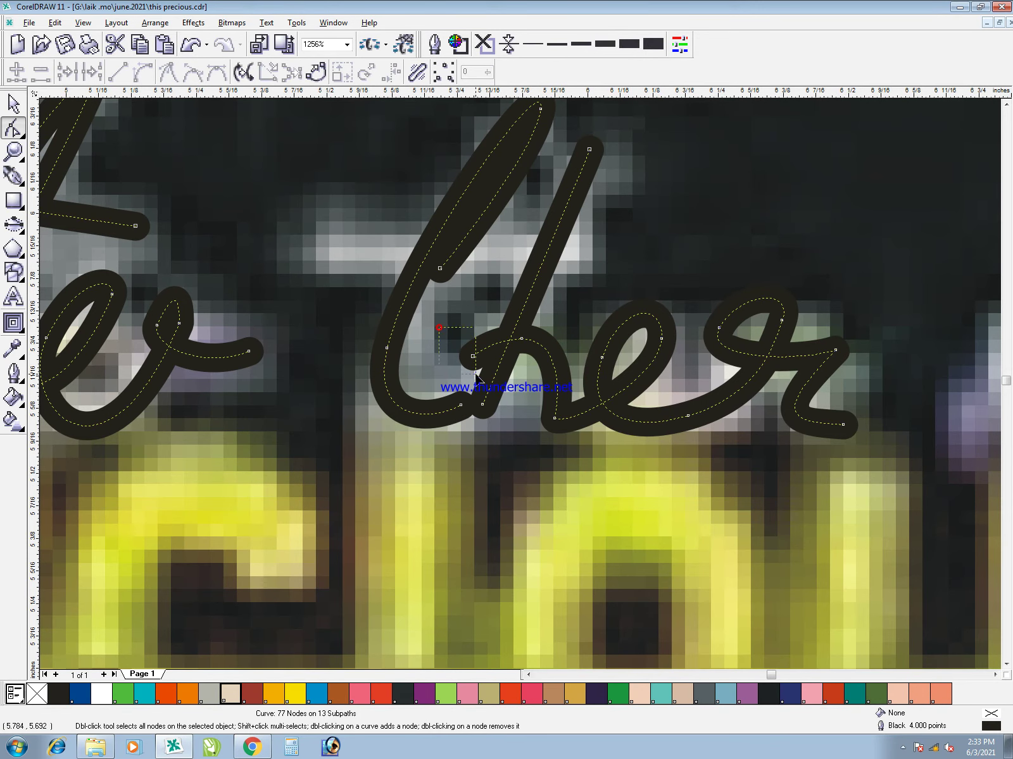
- Draw a horizontal crossbar about 0.54 inches long through the fourth word's t and h, and combine it with the handwriting
{"action": "key", "text": "space"}
{"action": "key", "text": "F5"}
{"action": "left_click", "coordinate": [594, 251]}
{"action": "left_click", "coordinate": [299, 251]}
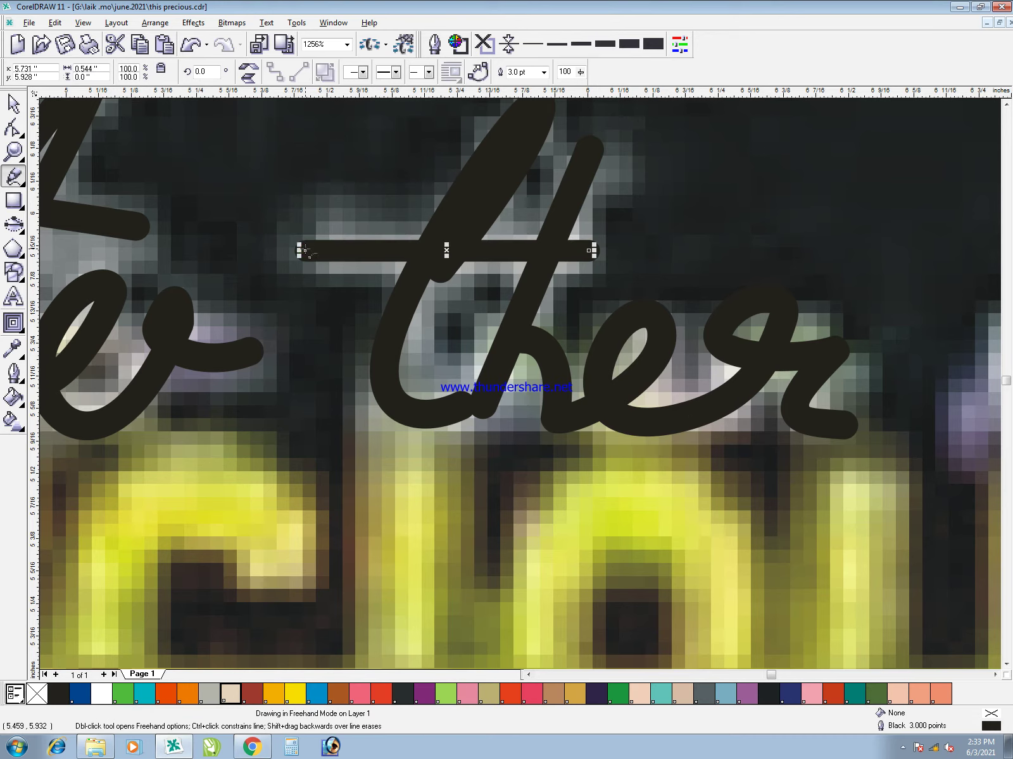
{"action": "key", "text": "space"}
{"action": "left_click", "coordinate": [448, 235], "text": "shift"}
{"action": "key", "text": "ctrl+l"}
{"action": "left_click", "coordinate": [558, 506]}
- Trace the first letter of the fifth handwritten word with a continuous Bezier curve
{"action": "key", "text": "F3"}
{"action": "key", "text": "F2"}
{"action": "left_click_drag", "start_coordinate": [460, 183], "coordinate": [516, 227]}
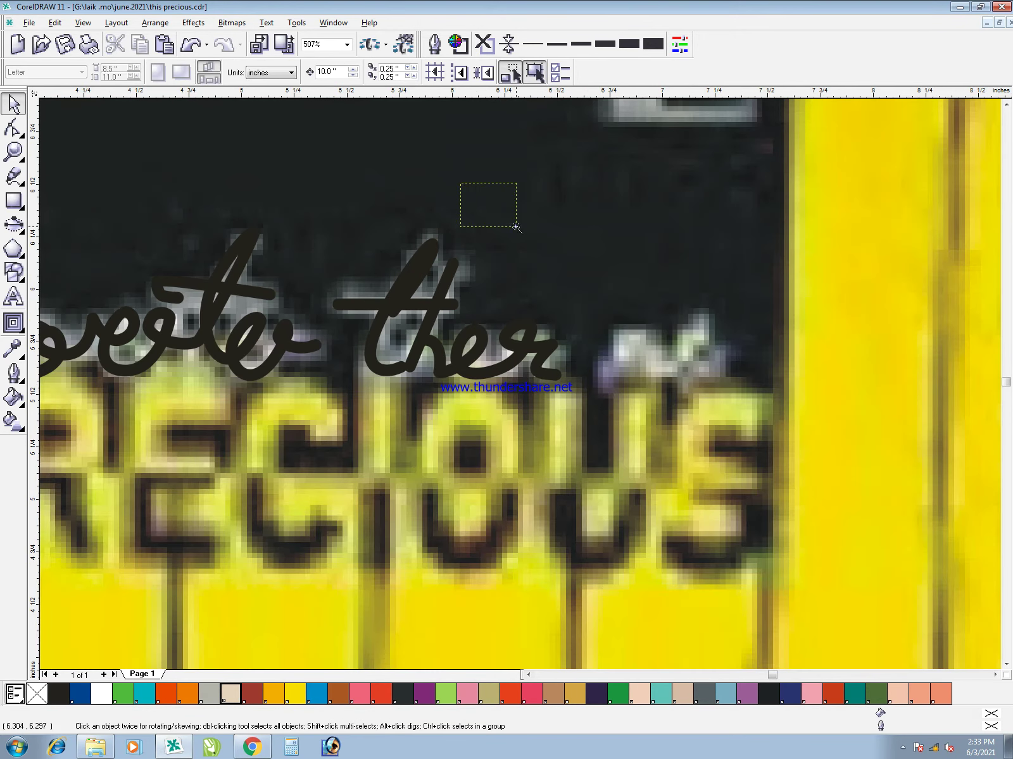
{"action": "scroll", "coordinate": [743, 528], "scroll_direction": "up", "scroll_amount": 1}
{"action": "key", "text": "F5"}
{"action": "left_click", "coordinate": [424, 365]}
{"action": "left_click_drag", "start_coordinate": [484, 308], "coordinate": [489, 289]}
{"action": "left_click_drag", "start_coordinate": [437, 311], "coordinate": [422, 339]}
{"action": "left_click_drag", "start_coordinate": [512, 327], "coordinate": [468, 371]}
{"action": "left_click_drag", "start_coordinate": [530, 356], "coordinate": [563, 344]}
{"action": "key", "text": "space"}
{"action": "key", "text": "space"}
- Trace the last letter of the fifth word and combine all handwritten strokes into one curve
{"action": "left_click", "coordinate": [560, 322]}
{"action": "left_click_drag", "start_coordinate": [570, 279], "coordinate": [569, 269]}
{"action": "left_click_drag", "start_coordinate": [535, 323], "coordinate": [524, 366]}
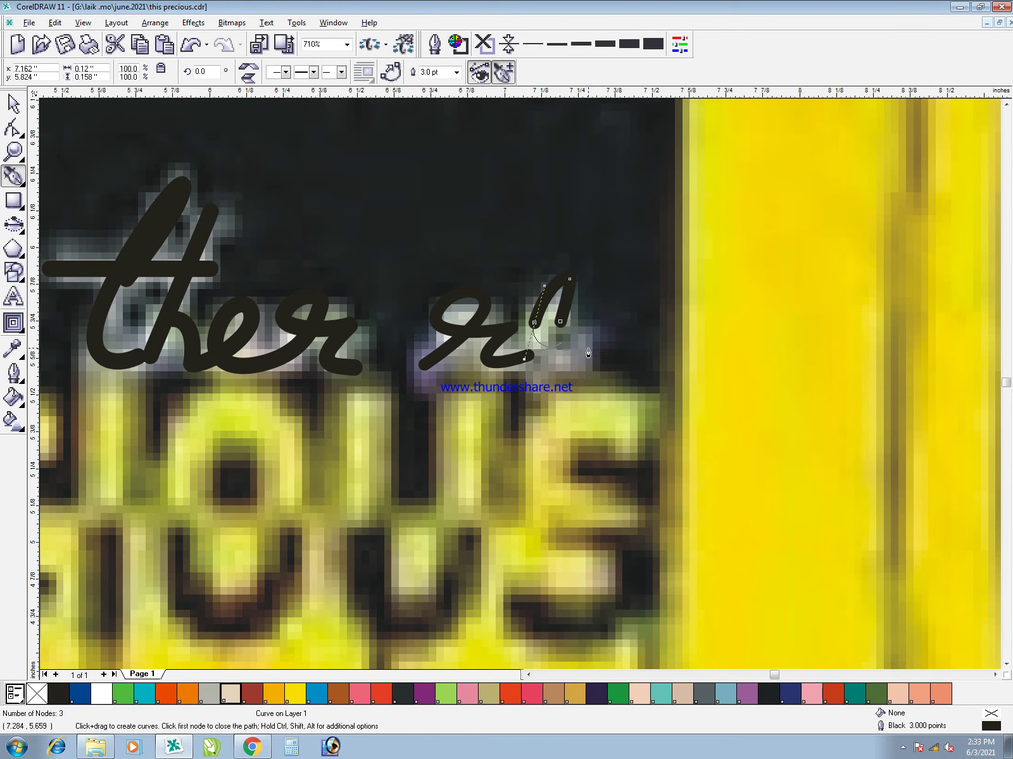
{"action": "left_click_drag", "start_coordinate": [593, 333], "coordinate": [629, 291]}
{"action": "key", "text": "space"}
{"action": "left_click_drag", "start_coordinate": [764, 500], "coordinate": [136, 242]}
{"action": "key", "text": "ctrl+l"}
{"action": "left_click", "coordinate": [310, 330], "text": "shift"}
{"action": "key", "text": "ctrl+l"}
- Move the combined handwriting 10 inches left onto the black rectangle of the artwork
{"action": "key", "text": "F3"}
{"action": "key", "text": "F3"}
{"action": "key", "text": "F2"}
{"action": "left_click_drag", "start_coordinate": [225, 147], "coordinate": [492, 463]}
{"action": "key", "text": "Left"}
- Select only the handwriting curve on the black rectangle and make its outline white
{"action": "left_click", "coordinate": [400, 242]}
{"action": "left_click", "coordinate": [447, 495]}
{"action": "left_click_drag", "start_coordinate": [712, 373], "coordinate": [175, 243]}
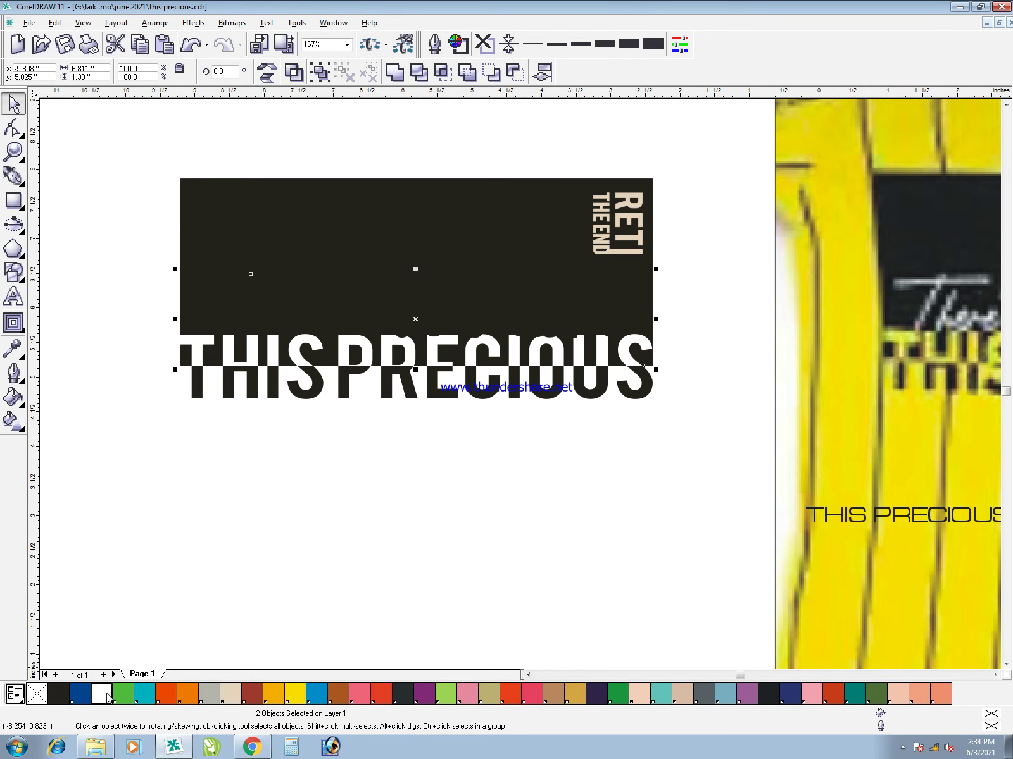
{"action": "left_click_drag", "start_coordinate": [707, 352], "coordinate": [160, 279]}
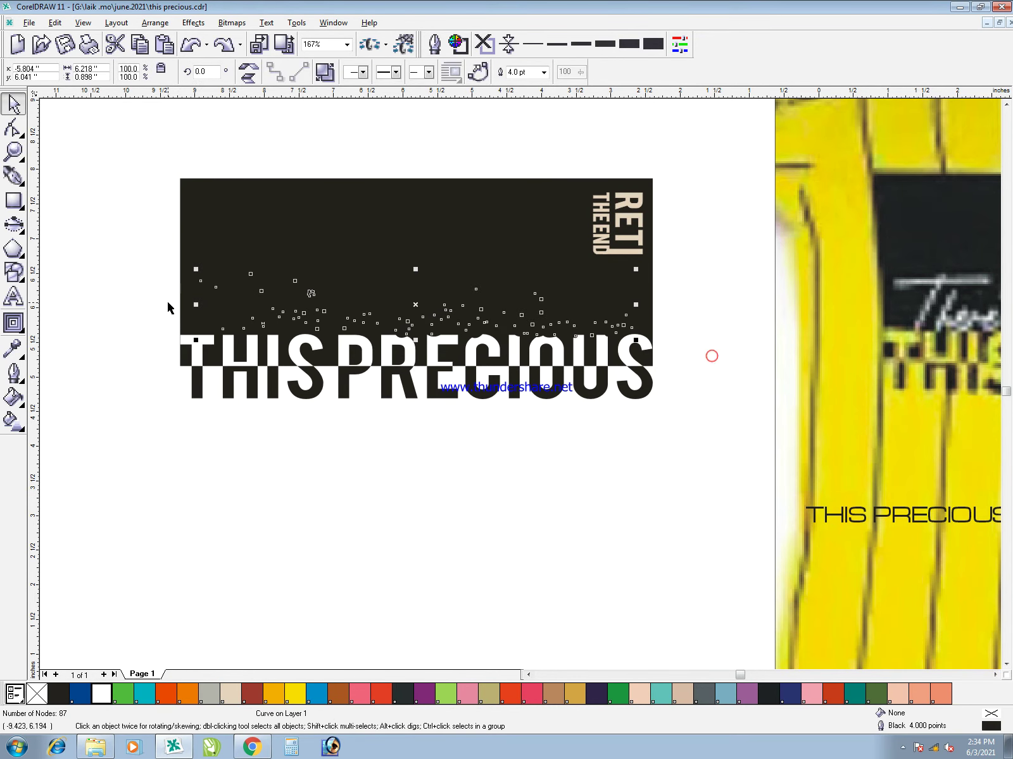
{"action": "left_click", "coordinate": [101, 694]}
{"action": "left_click", "coordinate": [513, 571]}
- Draw a horizontal guide line along the base of the handwriting and rotate the handwriting by 0.696 degrees to level it
{"action": "scroll", "coordinate": [641, 650], "scroll_direction": "up", "scroll_amount": 1}
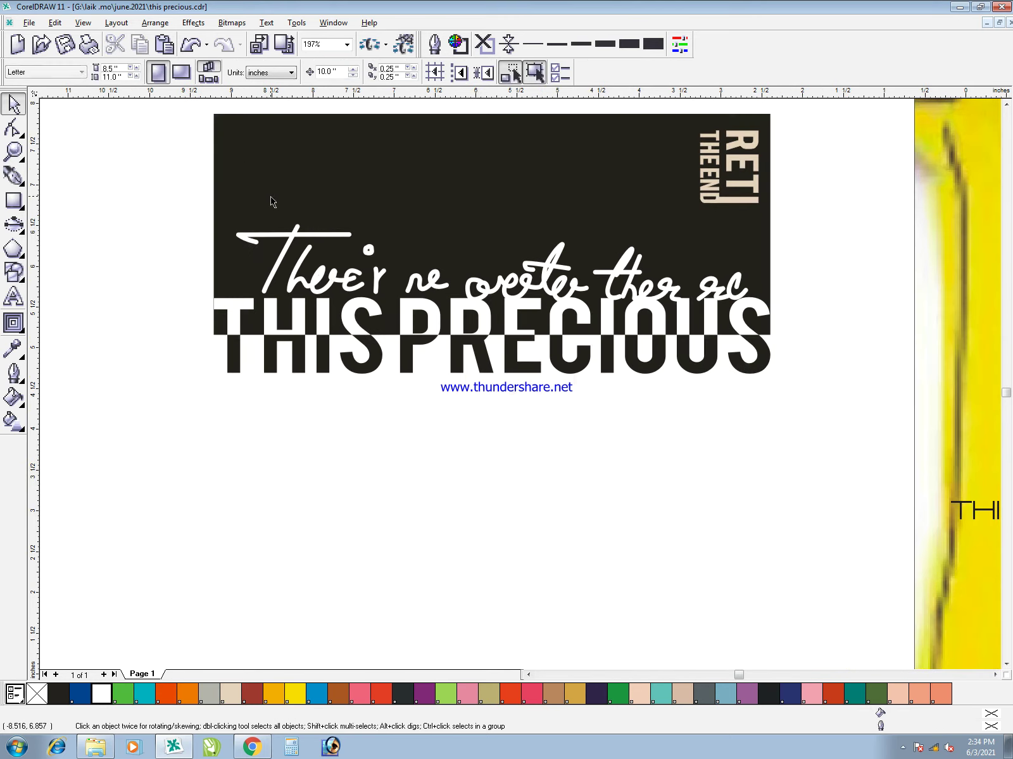
{"action": "left_click", "coordinate": [344, 294]}
{"action": "left_click", "coordinate": [308, 288]}
{"action": "key", "text": "F5"}
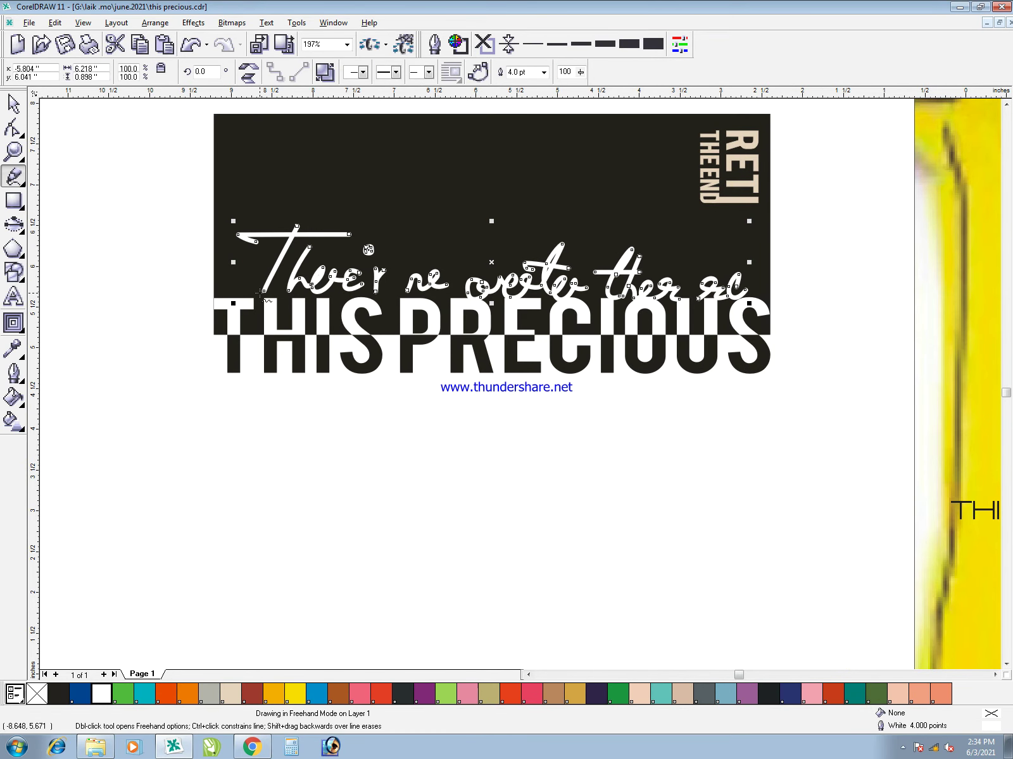
{"action": "left_click", "coordinate": [258, 294]}
{"action": "key", "text": "space"}
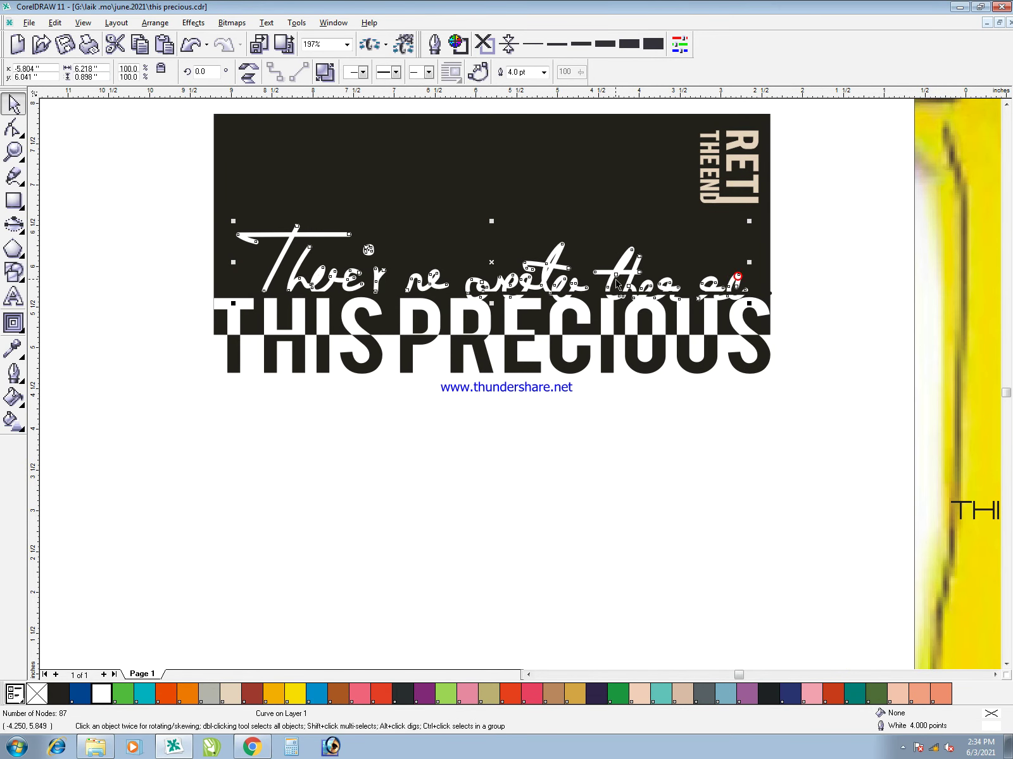
{"action": "left_click", "coordinate": [528, 283]}
{"action": "left_click_drag", "start_coordinate": [751, 306], "coordinate": [771, 345]}
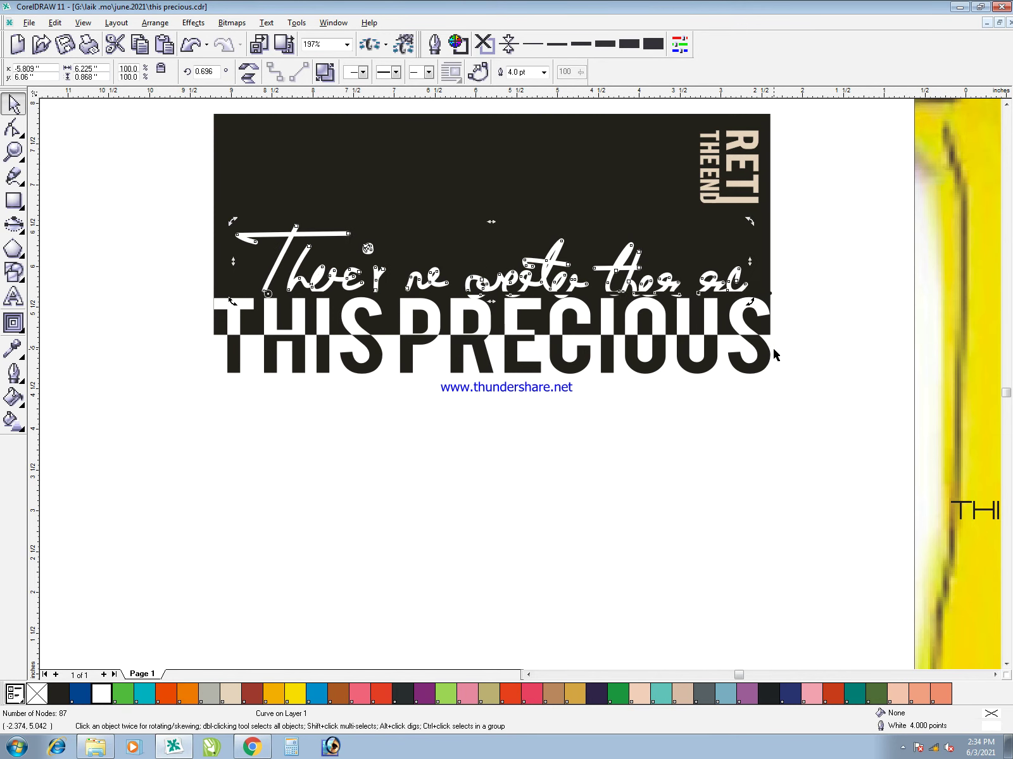
- Delete the guide line lying between the handwriting and THIS PRECIOUS
{"action": "key", "text": "F2"}
{"action": "left_click_drag", "start_coordinate": [763, 557], "coordinate": [226, 57]}
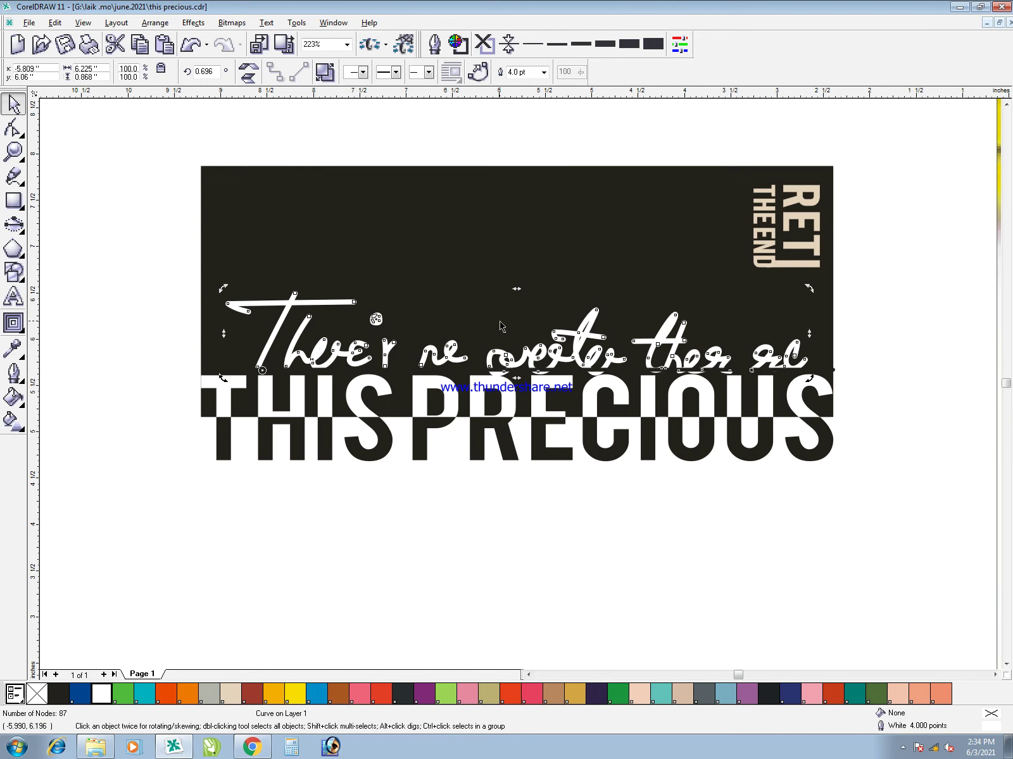
{"action": "left_click", "coordinate": [497, 273]}
{"action": "left_click", "coordinate": [486, 491]}
{"action": "left_click", "coordinate": [502, 371]}
{"action": "key", "text": "Delete"}
- Raise all nodes of the third handwritten word slightly and shift the whole handwriting a little upward
{"action": "left_click", "coordinate": [526, 366]}
{"action": "key", "text": "F10"}
{"action": "left_click_drag", "start_coordinate": [497, 318], "coordinate": [585, 364]}
{"action": "key", "text": "space"}
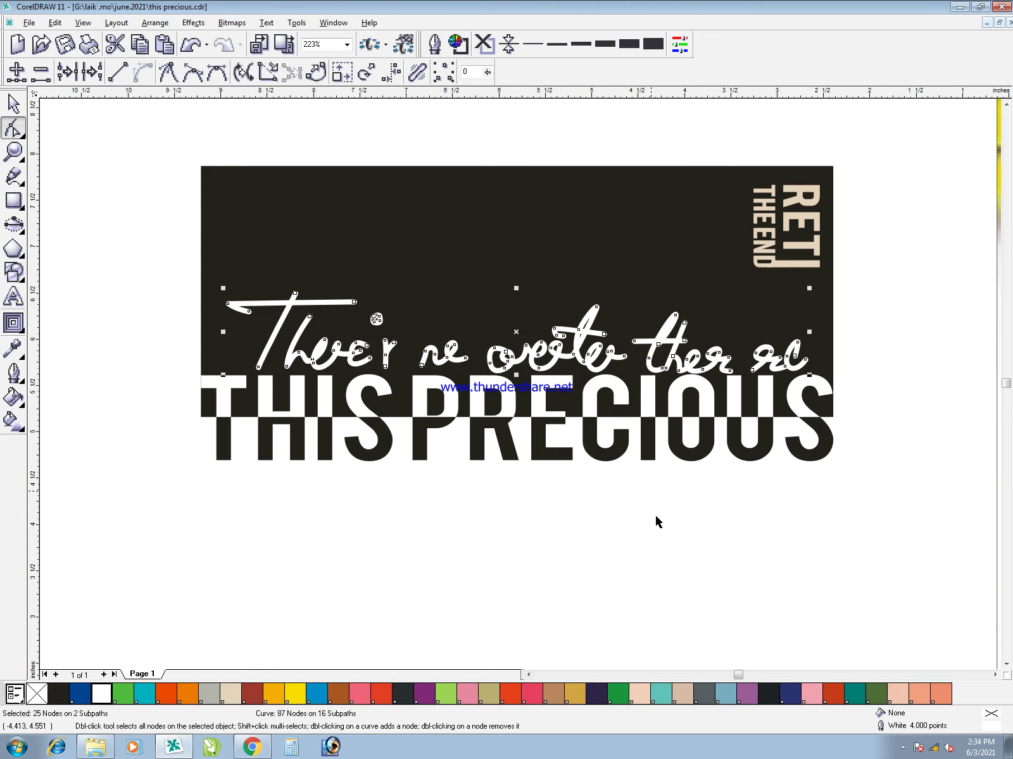
{"action": "left_click", "coordinate": [661, 547]}
{"action": "left_click", "coordinate": [617, 360]}
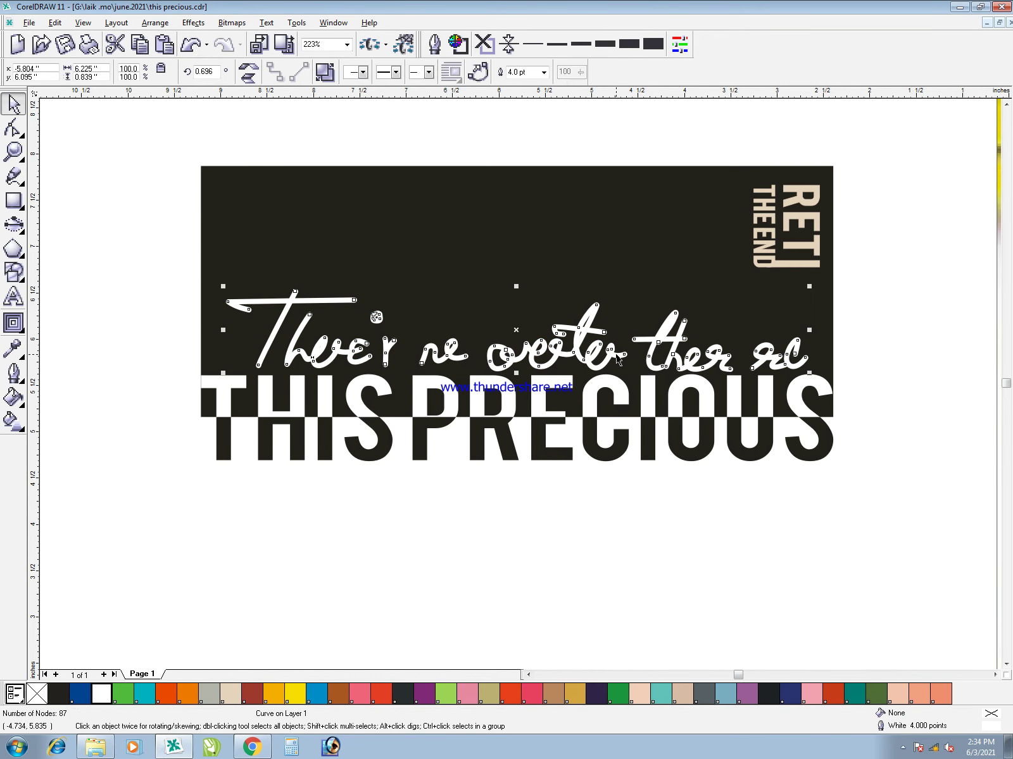
- Draw a horizontal guide line about 6.3 inches long just above the THIS PRECIOUS lettering
{"action": "key", "text": "F5"}
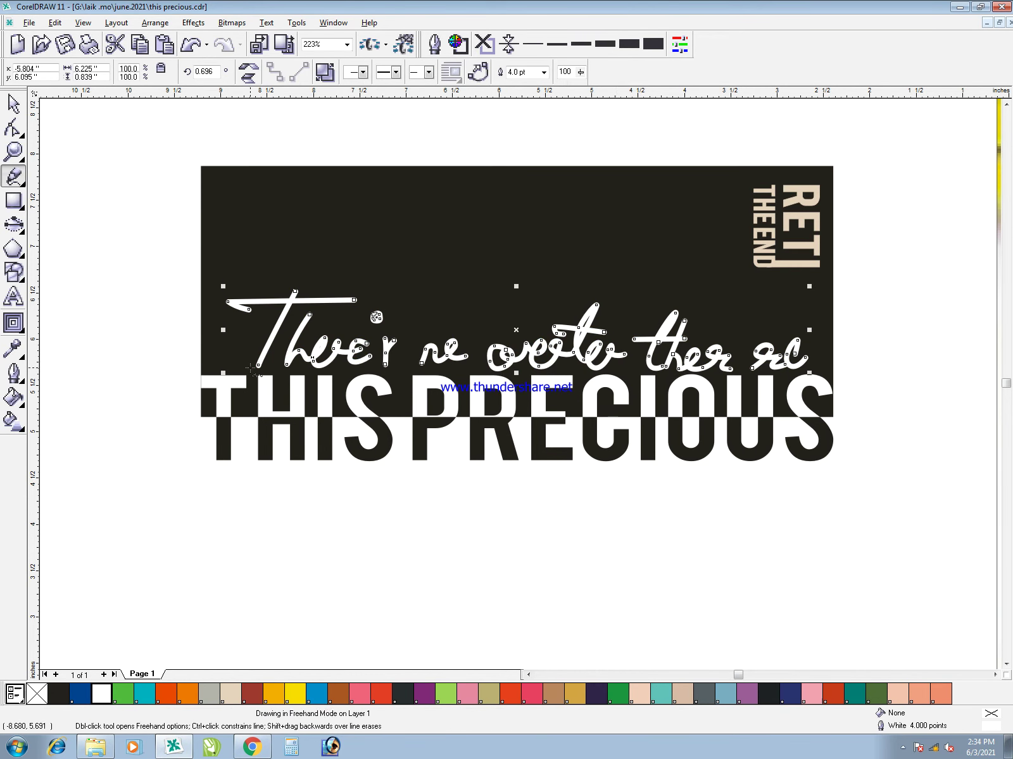
{"action": "left_click", "coordinate": [247, 367]}
{"action": "left_click", "coordinate": [839, 367]}
{"action": "key", "text": "space"}
- Raise the third handwritten word's nodes so that its letters sit on the guide line
{"action": "key", "text": "F2"}
{"action": "left_click_drag", "start_coordinate": [850, 472], "coordinate": [321, 253]}
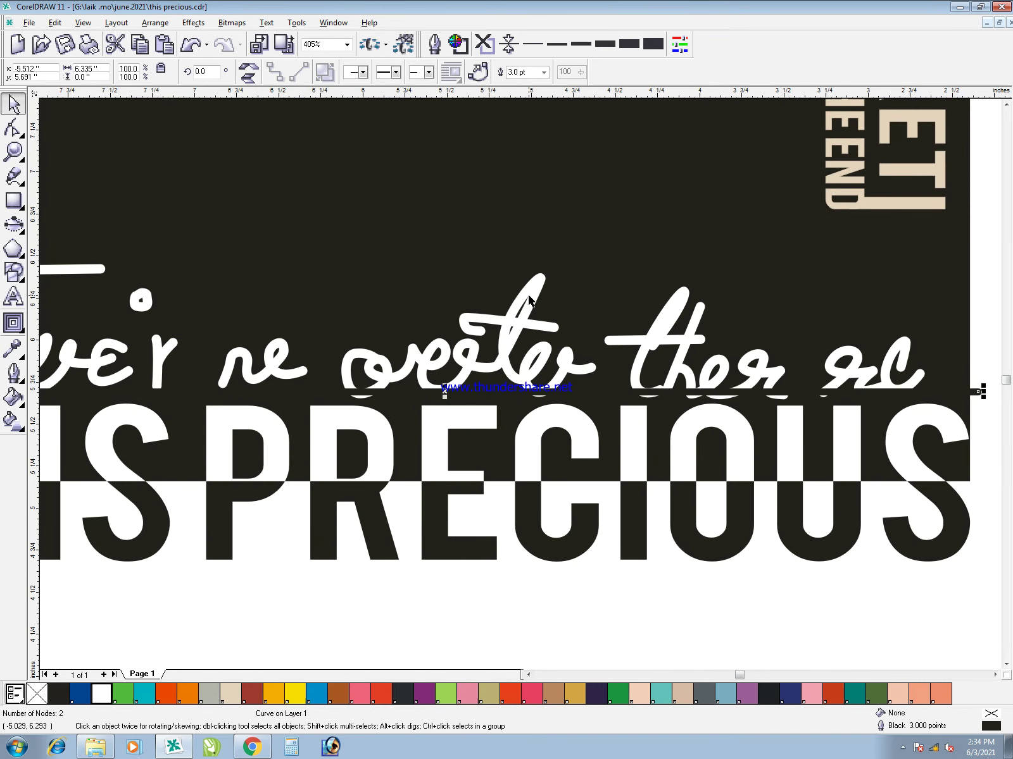
{"action": "key", "text": "F10"}
{"action": "left_click", "coordinate": [511, 313]}
{"action": "left_click_drag", "start_coordinate": [603, 244], "coordinate": [334, 442]}
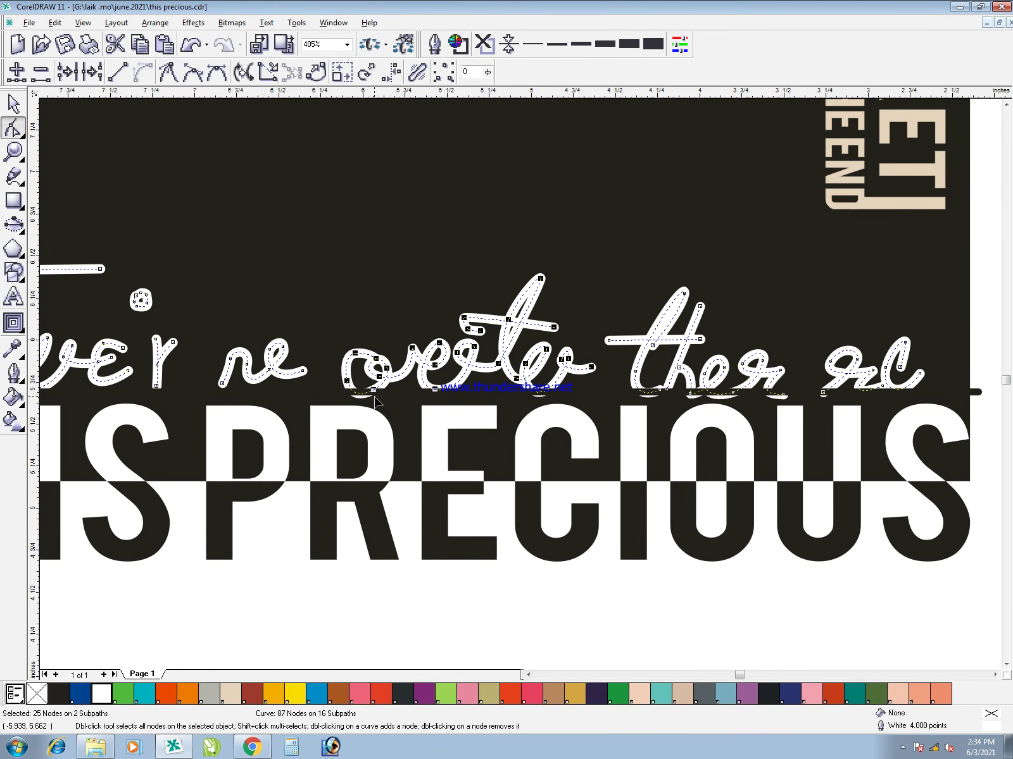
{"action": "left_click_drag", "start_coordinate": [374, 391], "coordinate": [374, 387]}
{"action": "key", "text": "space"}
{"action": "left_click", "coordinate": [391, 390]}
- Select the fourth handwritten word's nodes and raise them toward the guide line
{"action": "left_click", "coordinate": [651, 347]}
{"action": "key", "text": "space"}
{"action": "left_click_drag", "start_coordinate": [563, 247], "coordinate": [665, 310]}
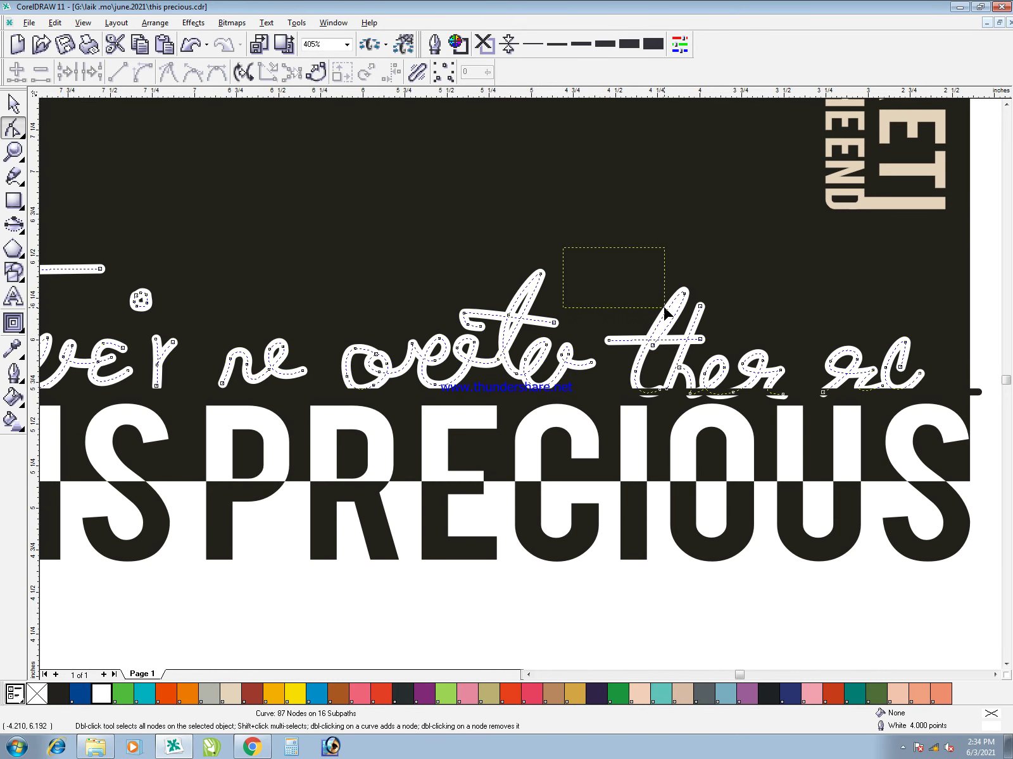
{"action": "left_click_drag", "start_coordinate": [606, 269], "coordinate": [784, 390]}
{"action": "key", "text": "space"}
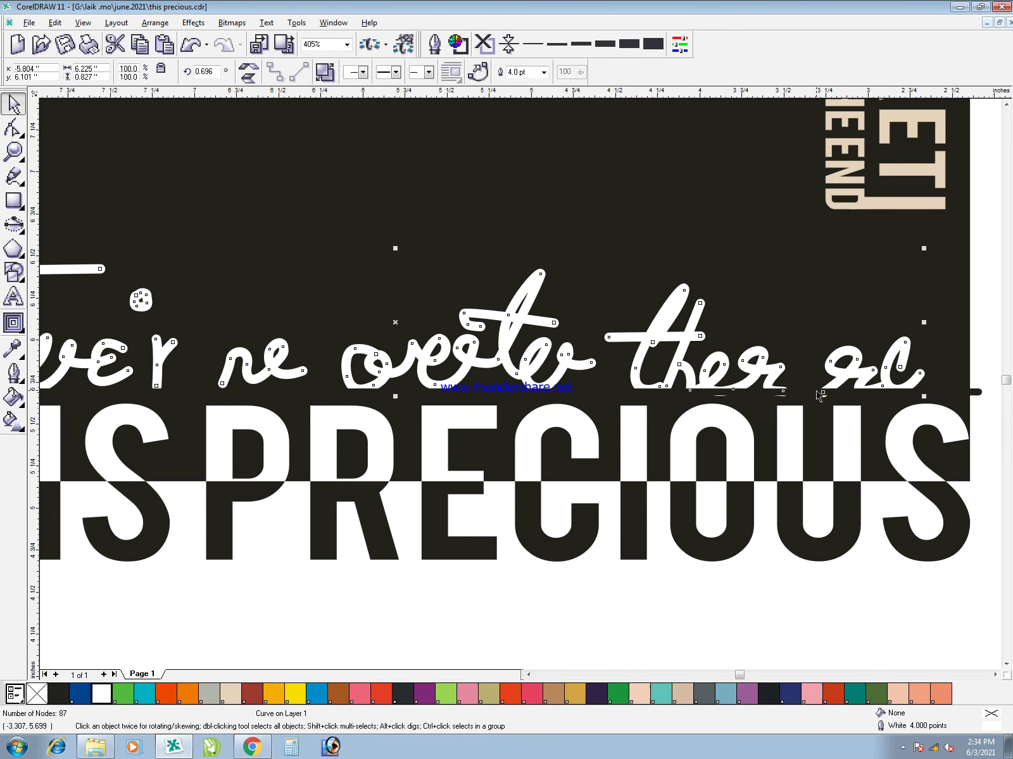
- Delete the horizontal guide line running between the handwriting and the THIS PRECIOUS lettering
{"action": "left_click", "coordinate": [817, 392]}
{"action": "key", "text": "F3"}
{"action": "key", "text": "Escape"}
{"action": "left_click", "coordinate": [335, 361]}
{"action": "left_click", "coordinate": [494, 272], "text": "shift"}
{"action": "left_click", "coordinate": [649, 591]}
{"action": "key", "text": "F3"}
- Recolour the white handwriting's outline with the beige used for the RETI THE END emblem
{"action": "left_click", "coordinate": [749, 154]}
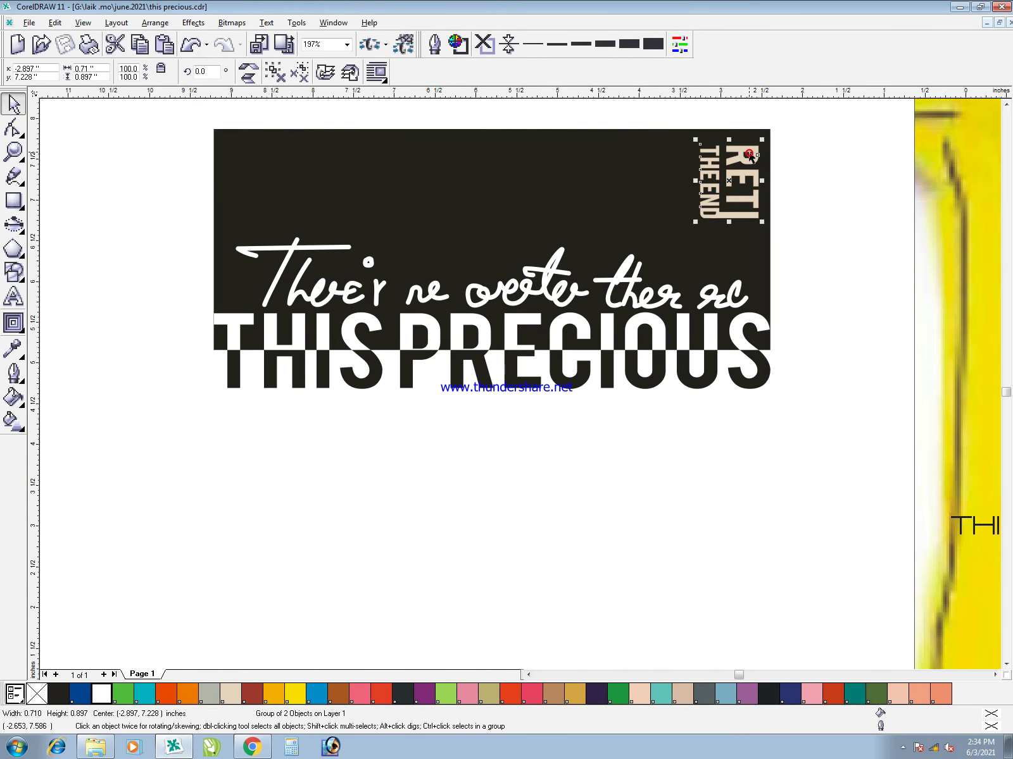
{"action": "left_click", "coordinate": [617, 306]}
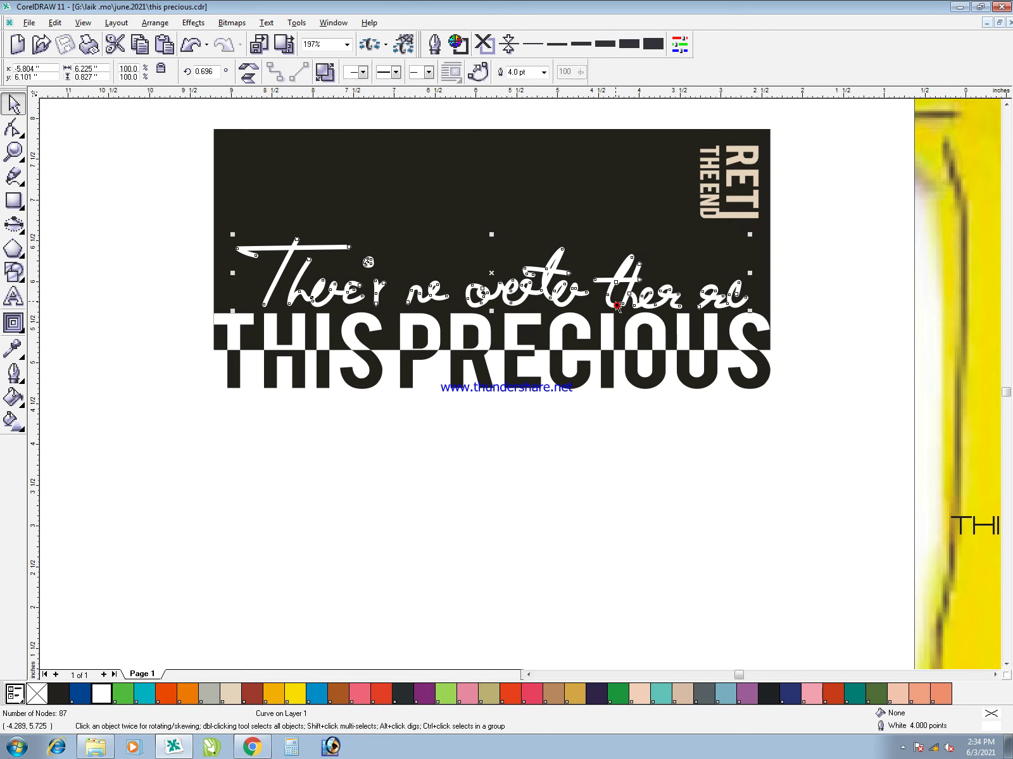
{"action": "left_click", "coordinate": [231, 695]}
{"action": "left_click", "coordinate": [362, 594]}
- Delete the leftover thin THIS PRECIOUS text lying on the lower part of the shirt photo
{"action": "scroll", "coordinate": [377, 583], "scroll_direction": "down", "scroll_amount": 3}
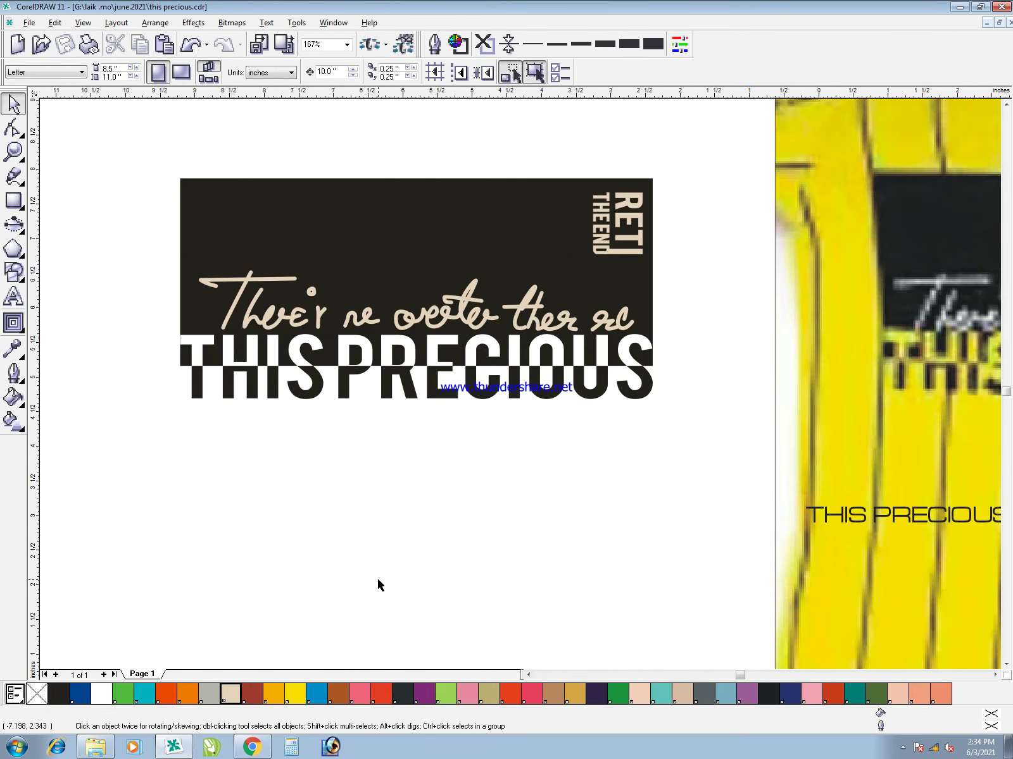
{"action": "scroll", "coordinate": [467, 535], "scroll_direction": "down", "scroll_amount": 2}
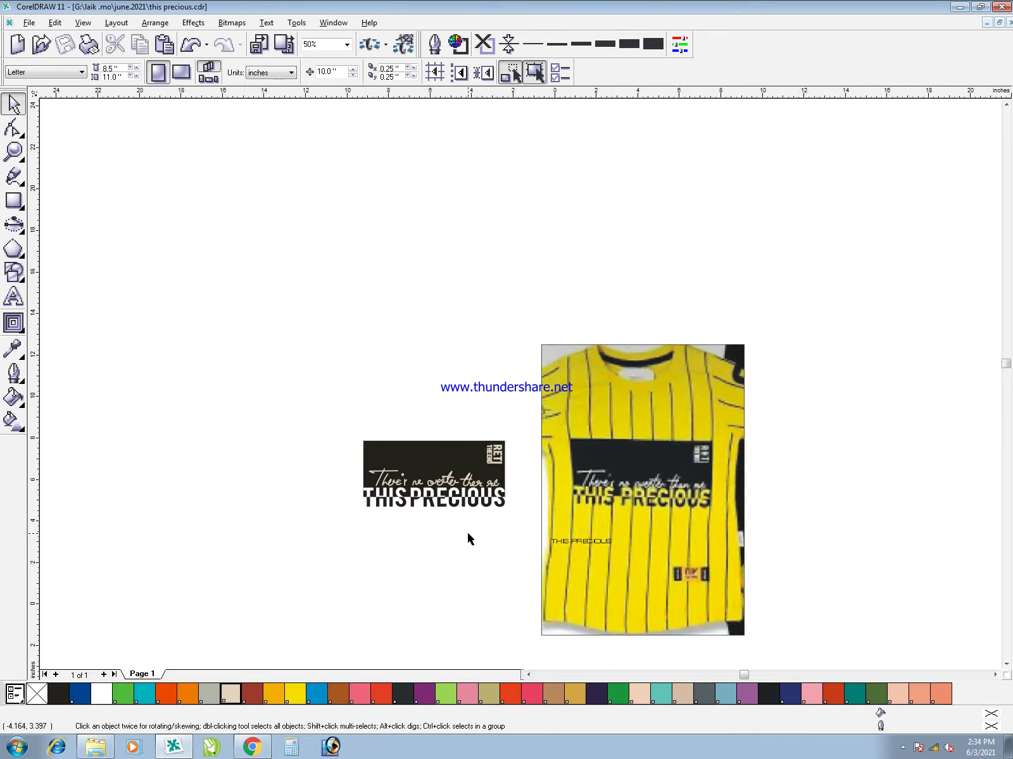
{"action": "left_click_drag", "start_coordinate": [882, 531], "coordinate": [419, 655]}
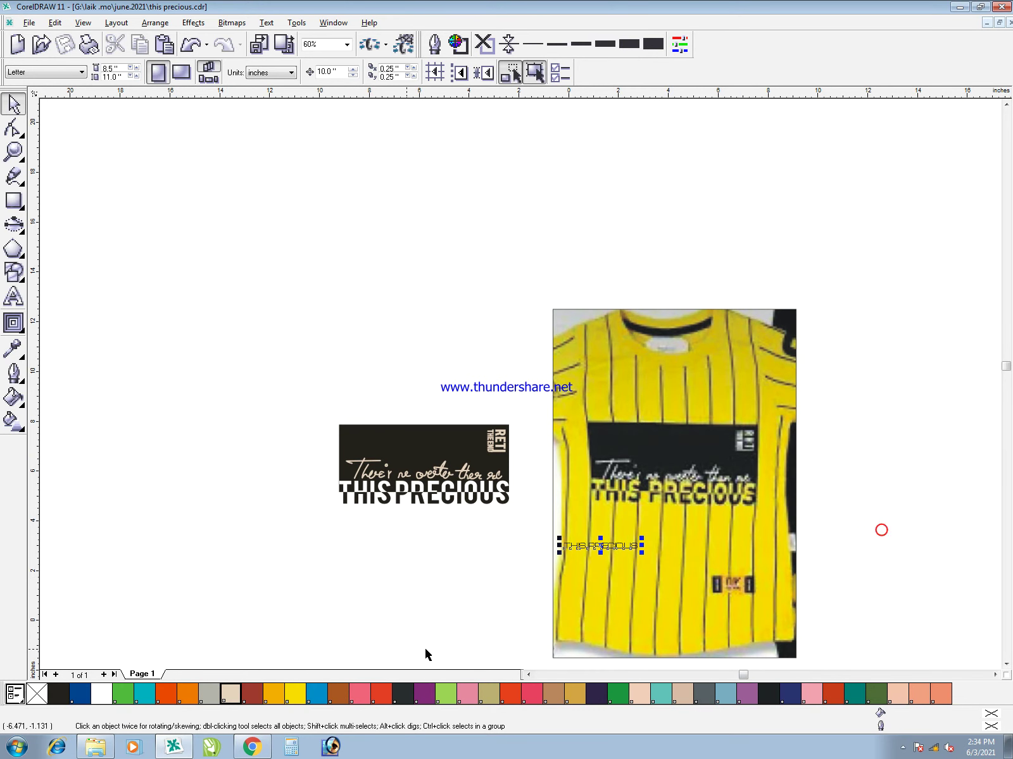
{"action": "key", "text": "Delete"}
- Draw a vertical line about 6.5 inches long along the shirt stripe beside the black panel's right edge
{"action": "key", "text": "z"}
{"action": "left_click_drag", "start_coordinate": [463, 264], "coordinate": [712, 658]}
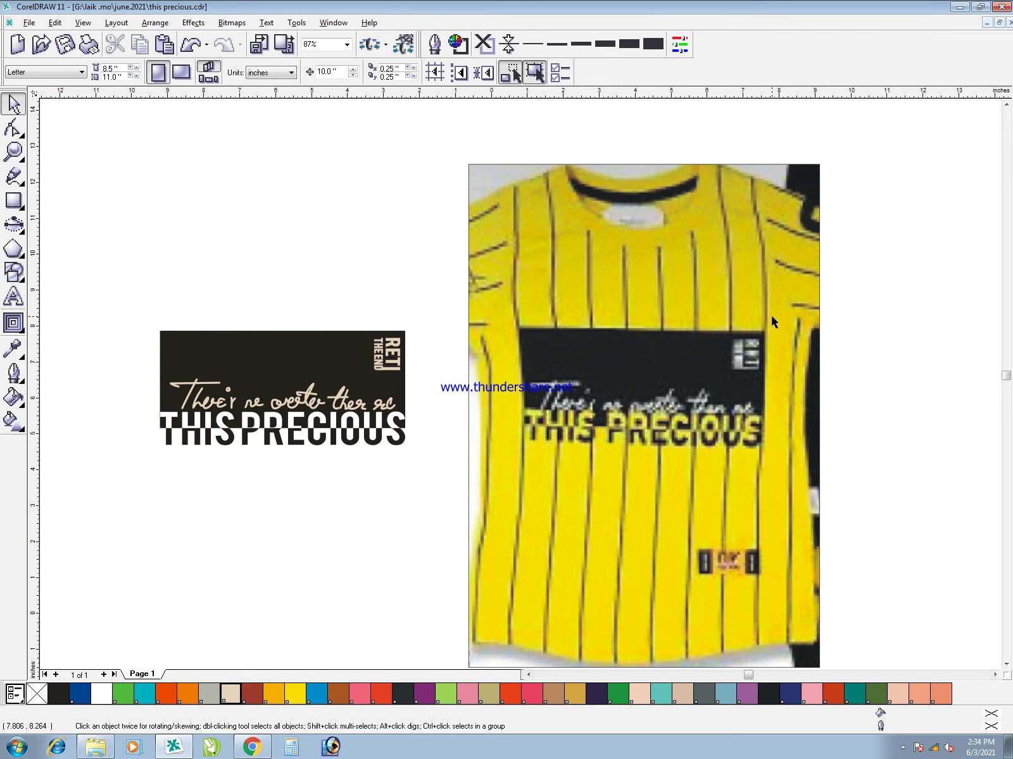
{"action": "key", "text": "F5"}
{"action": "left_click", "coordinate": [764, 296]}
{"action": "left_click", "coordinate": [764, 541]}
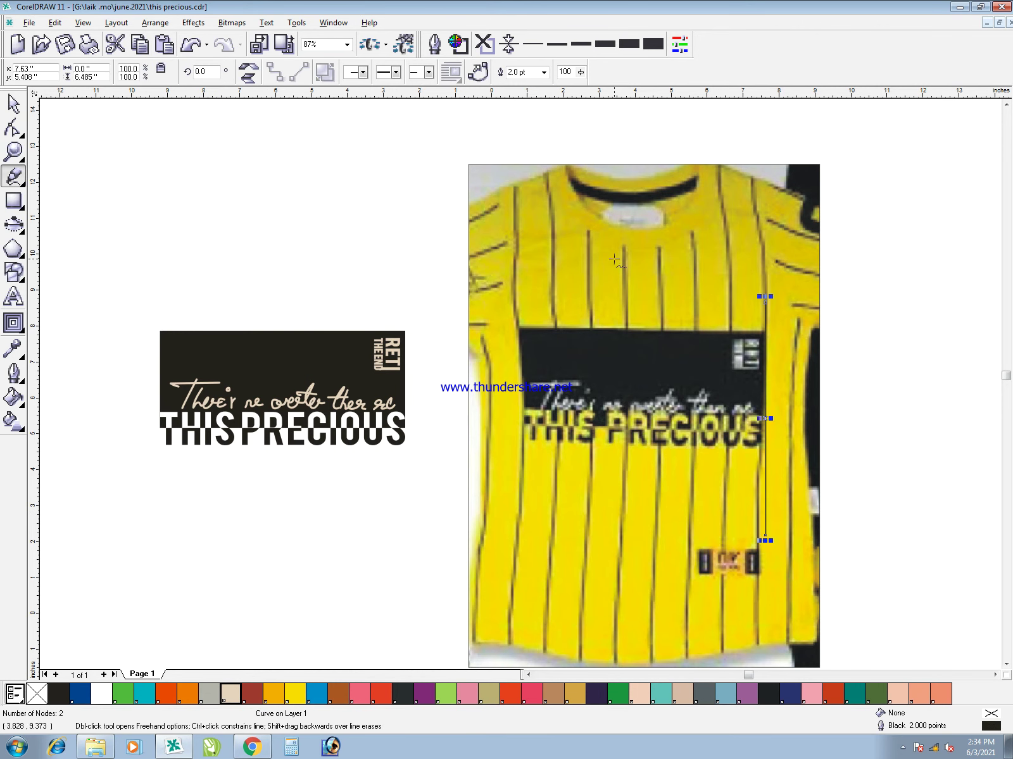
- Set the vertical line's outline width to 5 pt and its height to 21.5 inches
{"action": "double_click", "coordinate": [518, 73]}
{"action": "type", "text": "4"}
{"action": "key", "text": "Return"}
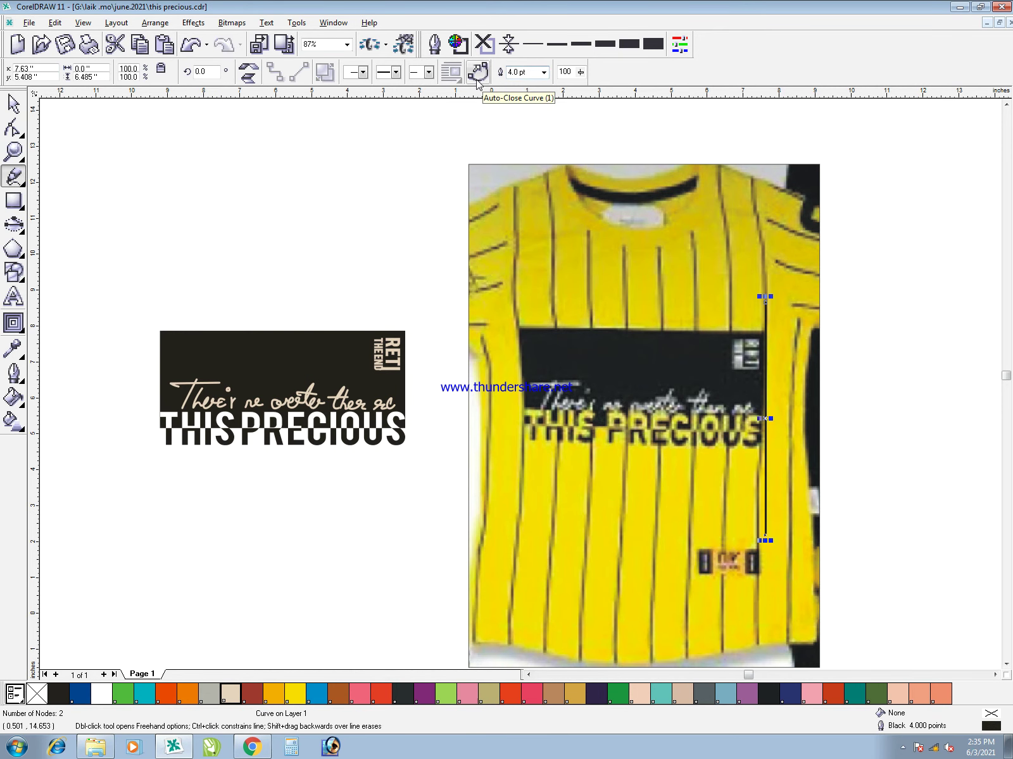
{"action": "left_click_drag", "start_coordinate": [536, 75], "coordinate": [464, 76]}
{"action": "type", "text": "5"}
{"action": "key", "text": "Return"}
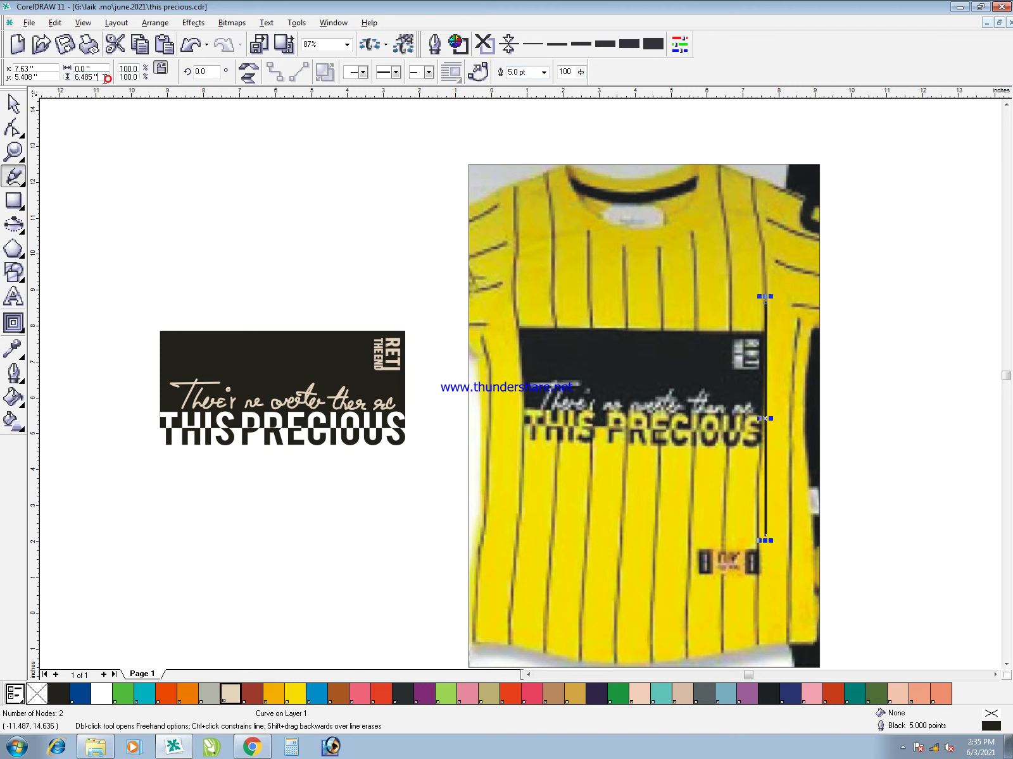
{"action": "key", "text": "Return"}
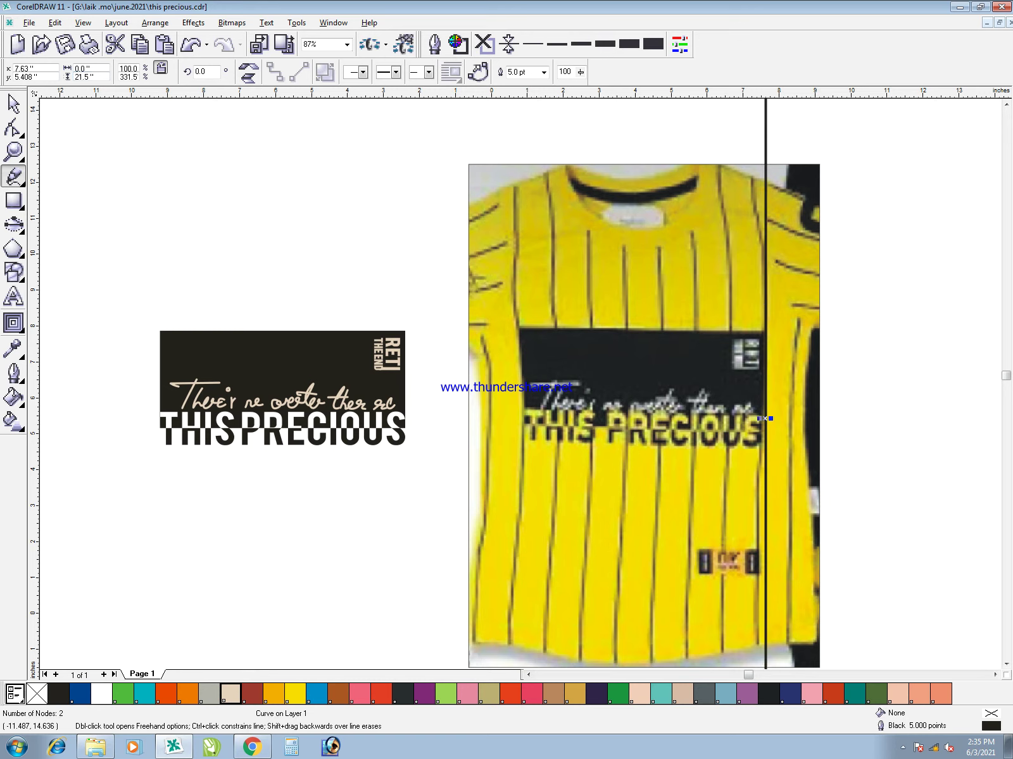
- Copy the vertical line about 1 inch to the left onto the next shirt stripe and repeat the duplication
{"action": "key", "text": "z"}
{"action": "left_click_drag", "start_coordinate": [558, 208], "coordinate": [767, 417]}
{"action": "left_click_drag", "start_coordinate": [805, 333], "coordinate": [709, 367]}
{"action": "key", "text": "ctrl+r"}
{"action": "key", "text": "ctrl+r"}
{"action": "key", "text": "ctrl+r"}
{"action": "key", "text": "ctrl+r"}
{"action": "key", "text": "ctrl+r"}
{"action": "key", "text": "ctrl+r"}
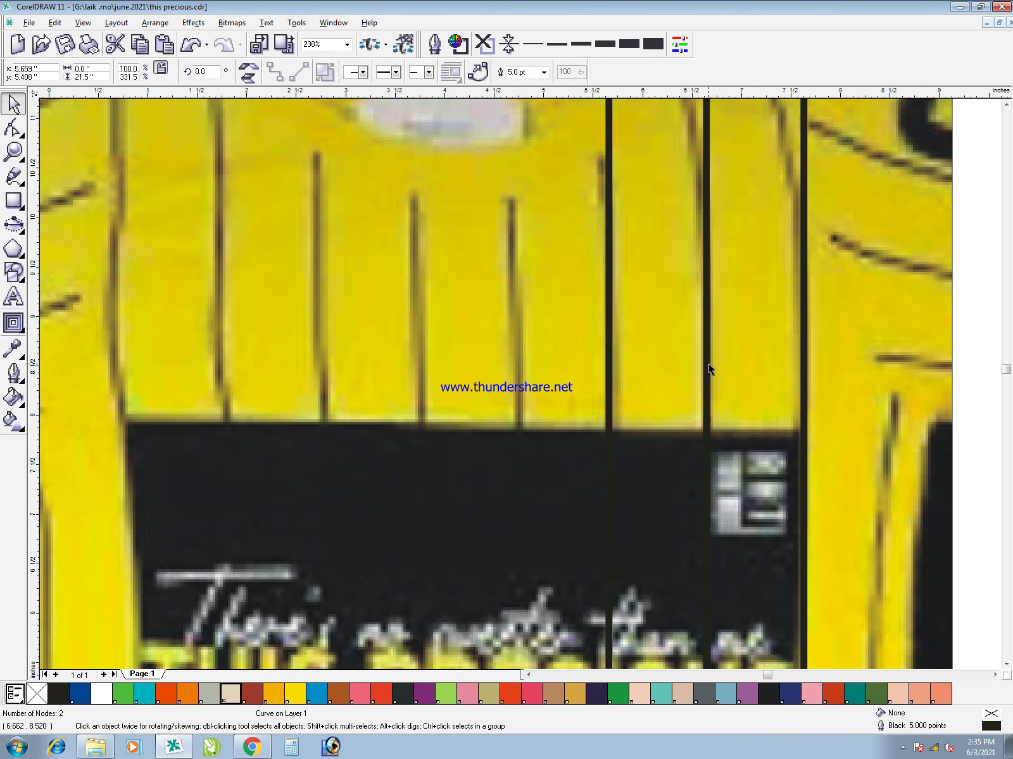
- Continue repeating the evenly spaced line copies leftward until the stripes span the whole vector artwork
{"action": "scroll", "coordinate": [716, 376], "scroll_direction": "down", "scroll_amount": 4}
{"action": "key", "text": "ctrl+r"}
{"action": "key", "text": "ctrl+r"}
{"action": "key", "text": "ctrl+r"}
{"action": "key", "text": "ctrl+r"}
{"action": "key", "text": "ctrl+r"}
{"action": "key", "text": "ctrl+r"}
{"action": "key", "text": "ctrl+r"}
{"action": "key", "text": "ctrl+r"}
{"action": "key", "text": "ctrl+r"}
{"action": "key", "text": "ctrl+r"}
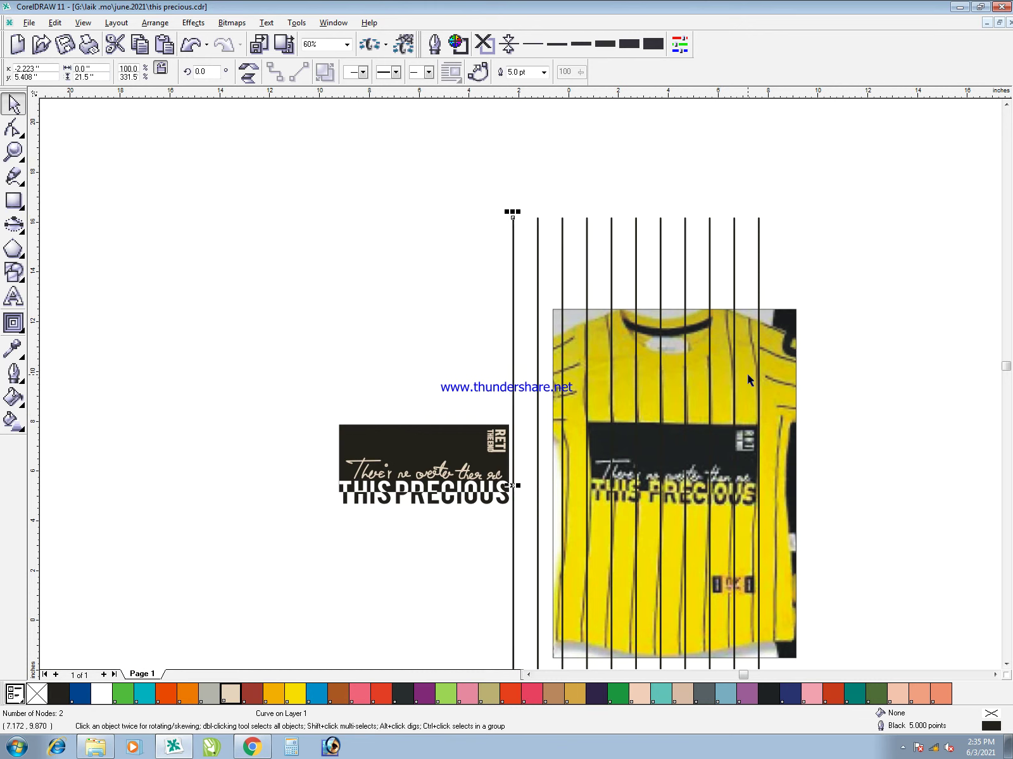
{"action": "left_click_drag", "start_coordinate": [814, 193], "coordinate": [248, 250]}
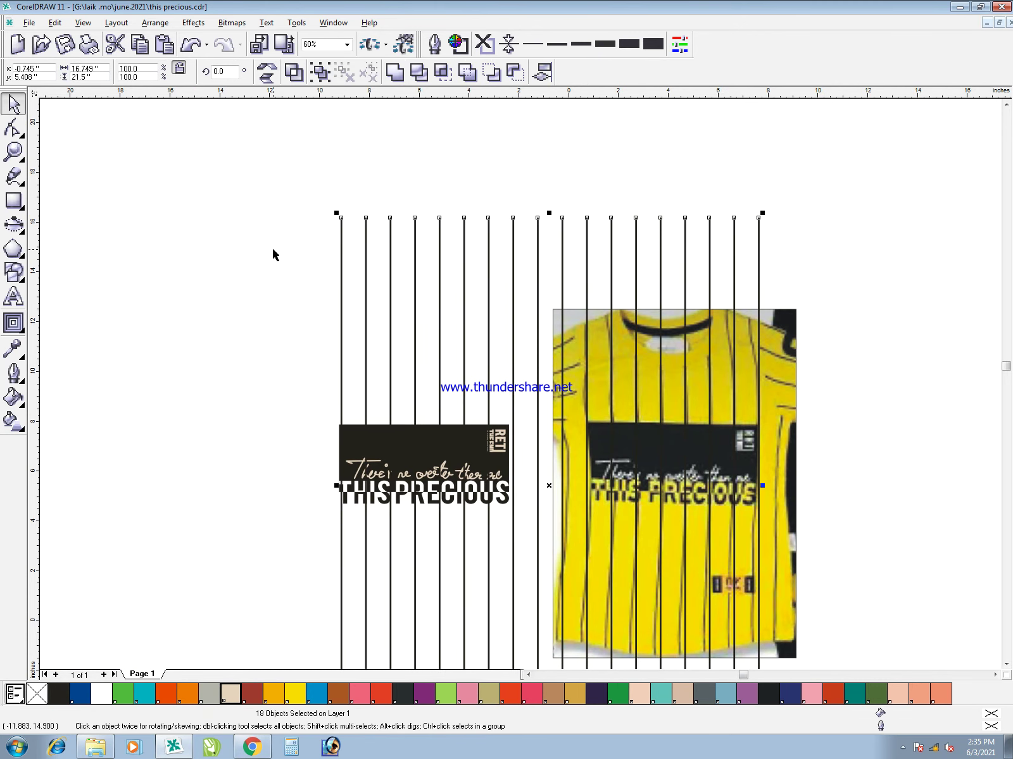
{"action": "key", "text": "ctrl+z"}
{"action": "key", "text": "ctrl+r"}
{"action": "key", "text": "ctrl+r"}
- Combine all the vertical stripes into one curve and centre it horizontally on the print artwork
{"action": "left_click_drag", "start_coordinate": [811, 196], "coordinate": [280, 267]}
{"action": "key", "text": "ctrl+l"}
{"action": "left_click_drag", "start_coordinate": [223, 384], "coordinate": [538, 531]}
{"action": "key", "text": "c"}
{"action": "left_click", "coordinate": [125, 465]}
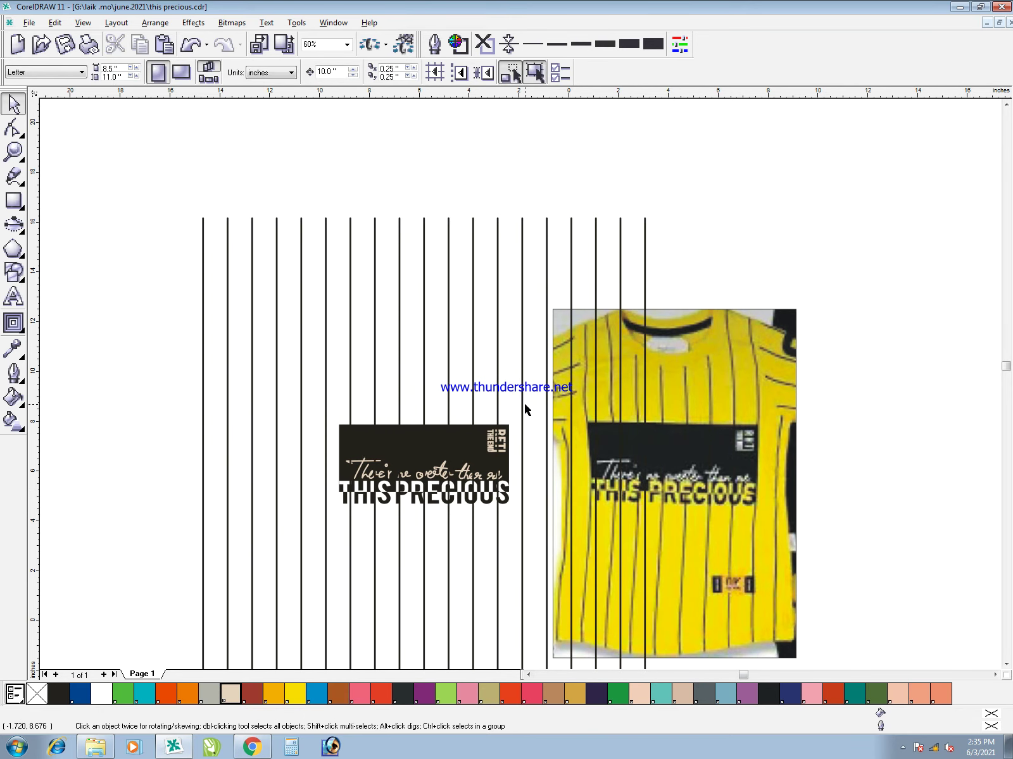
- Shift the stripes slightly left to meet the black panel's side edges and delete the leftmost stripe
{"action": "left_click_drag", "start_coordinate": [522, 408], "coordinate": [510, 407]}
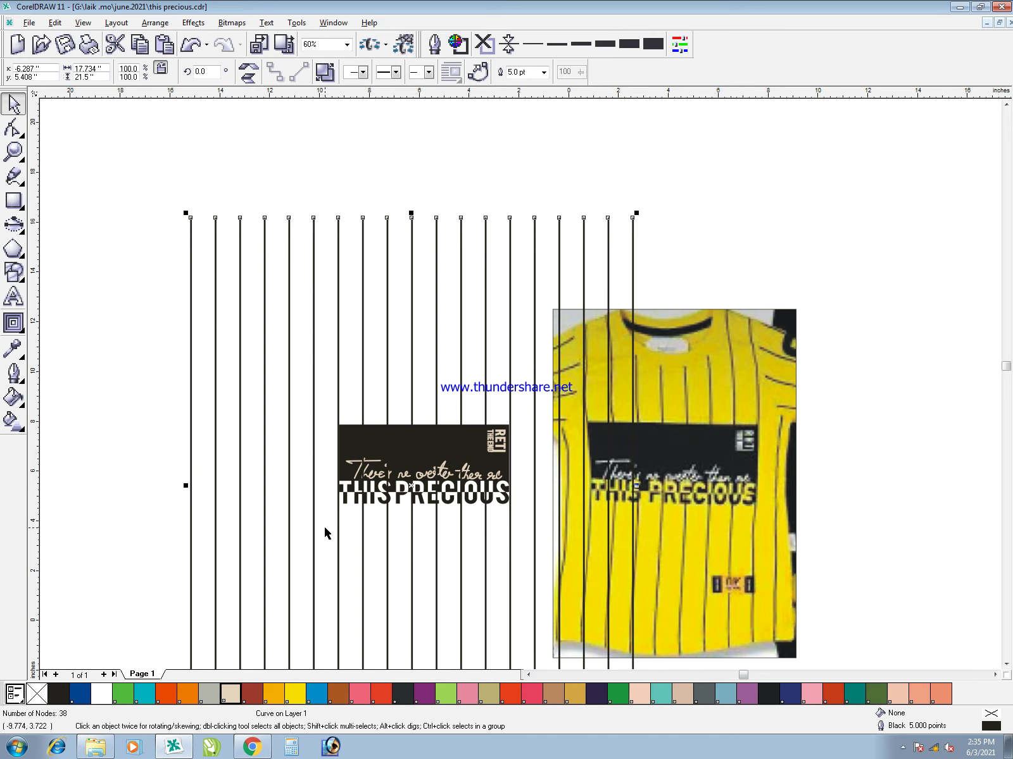
{"action": "key", "text": "F10"}
{"action": "left_click_drag", "start_coordinate": [199, 203], "coordinate": [166, 268]}
{"action": "key", "text": "Delete"}
{"action": "key", "text": "space"}
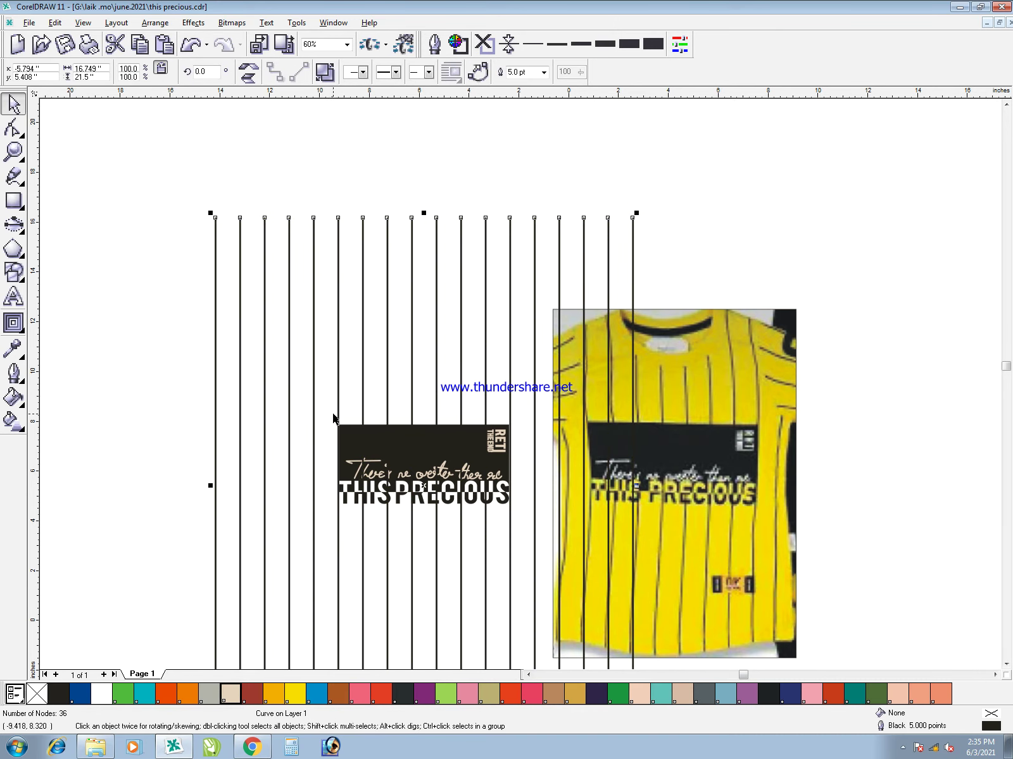
{"action": "left_click", "coordinate": [122, 468]}
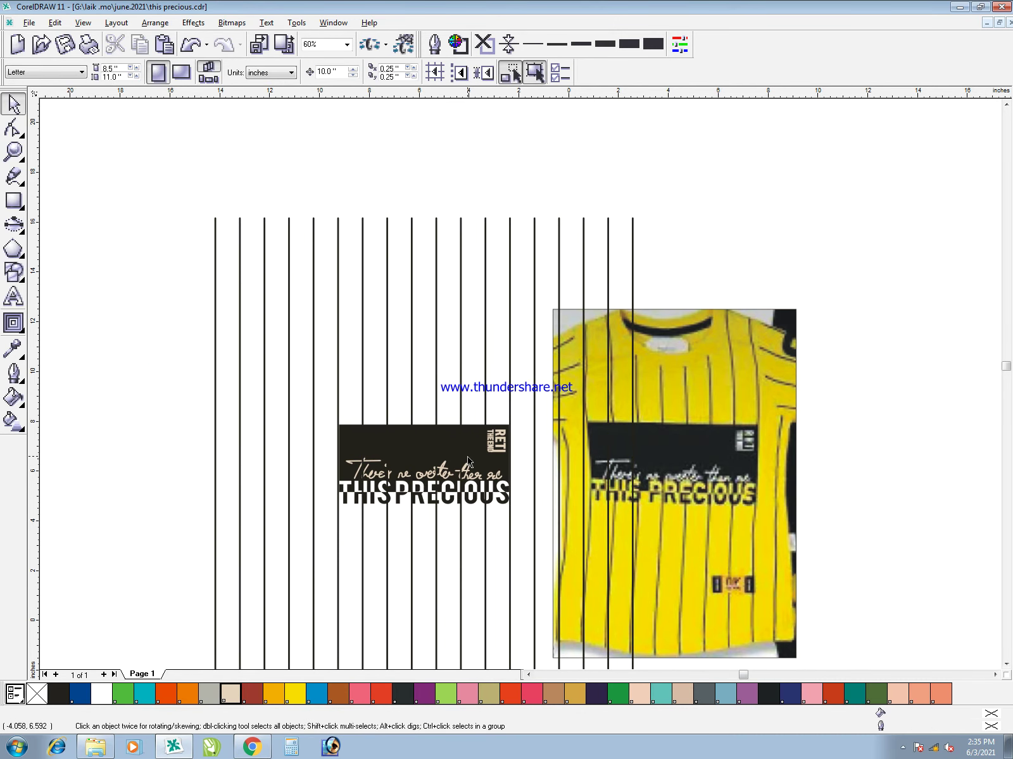
- Group the five print artwork objects and bring the group in front of the stripes
{"action": "key", "text": "F3"}
{"action": "key", "text": "F2"}
{"action": "left_click_drag", "start_coordinate": [312, 215], "coordinate": [664, 589]}
{"action": "key", "text": "F2"}
{"action": "left_click_drag", "start_coordinate": [247, 294], "coordinate": [614, 486]}
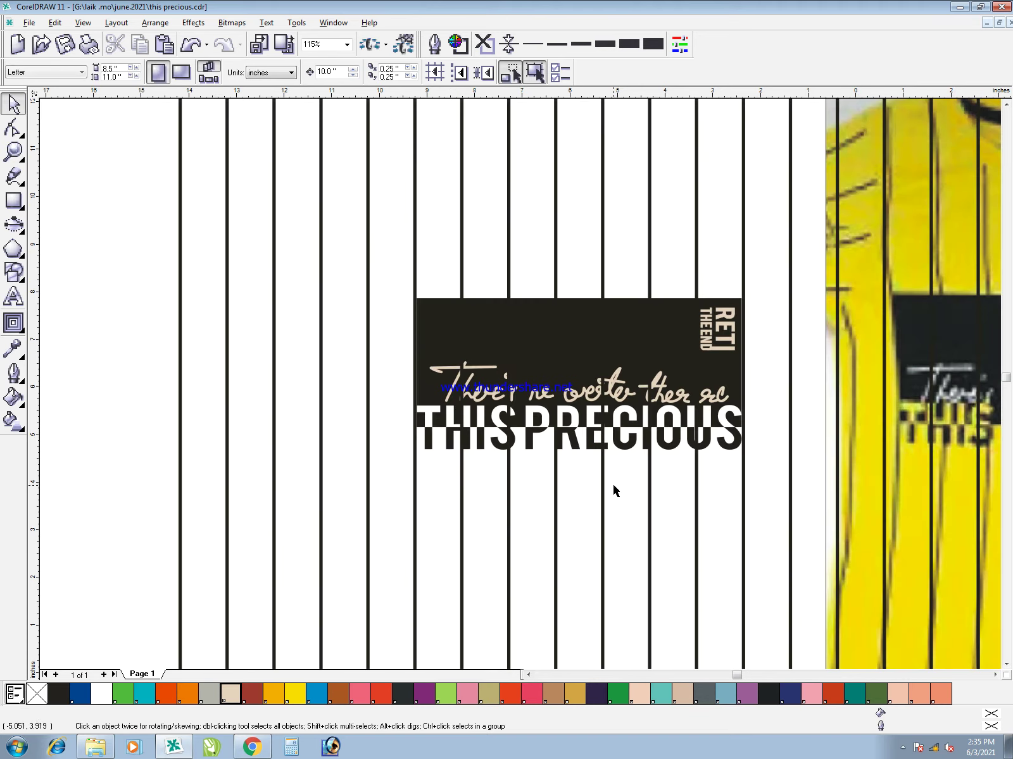
{"action": "left_click", "coordinate": [476, 371]}
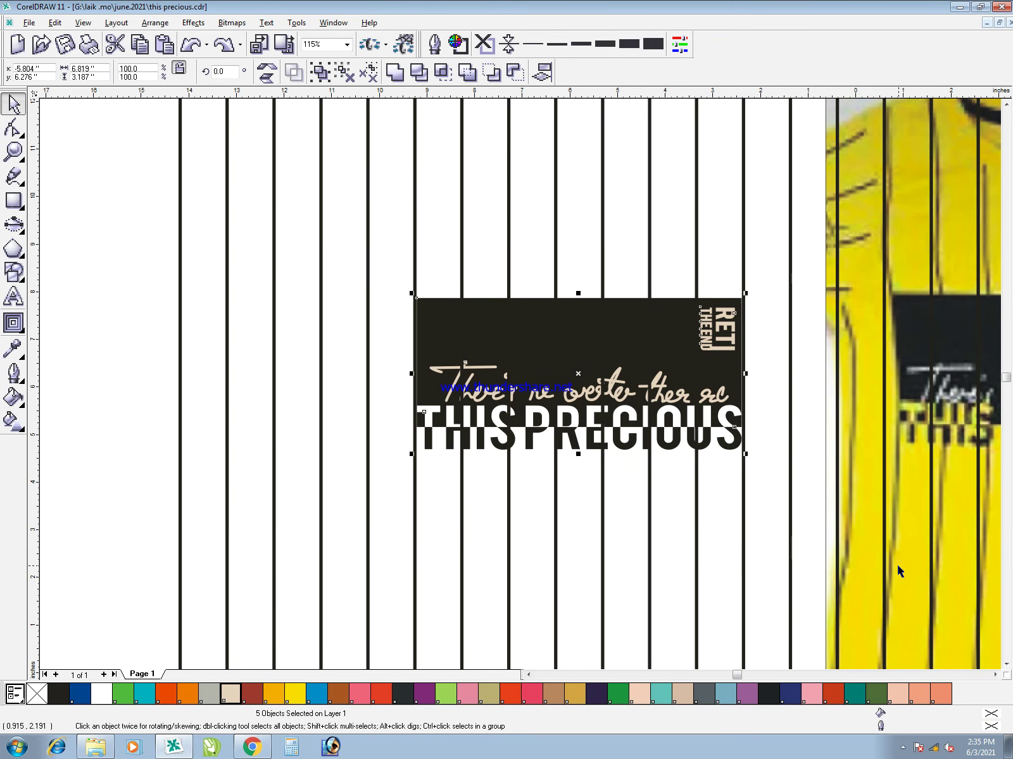
{"action": "key", "text": "ctrl+g"}
{"action": "key", "text": "shift+Page_Up"}
- Enlarge the grouped artwork slightly so its sides reach the flanking stripes, and save the drawing
{"action": "key", "text": "F2"}
{"action": "left_click_drag", "start_coordinate": [288, 201], "coordinate": [896, 558]}
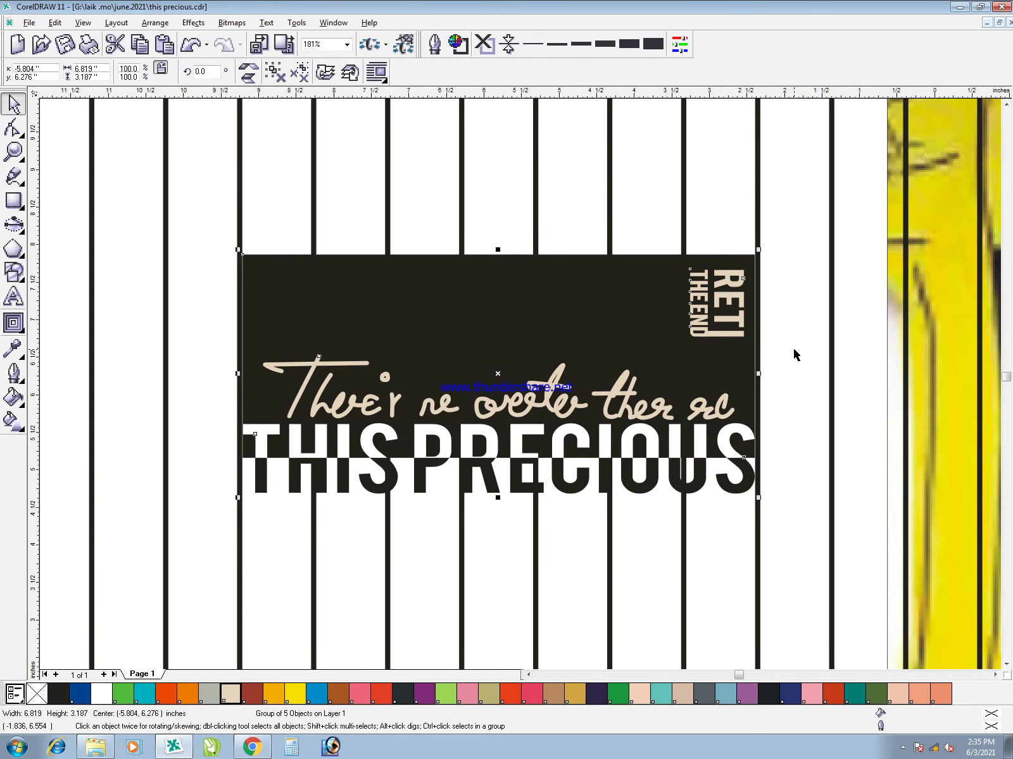
{"action": "left_click_drag", "start_coordinate": [759, 252], "coordinate": [766, 248]}
{"action": "key", "text": "F3"}
{"action": "key", "text": "F3"}
{"action": "left_click", "coordinate": [821, 458]}
{"action": "key", "text": "F2"}
{"action": "left_click_drag", "start_coordinate": [220, 221], "coordinate": [821, 685]}
{"action": "key", "text": "ctrl+s"}
- Move the stripes and the grouped artwork together 10 inches to the left, clear of the shirt photo
{"action": "left_click_drag", "start_coordinate": [458, 623], "coordinate": [343, 239]}
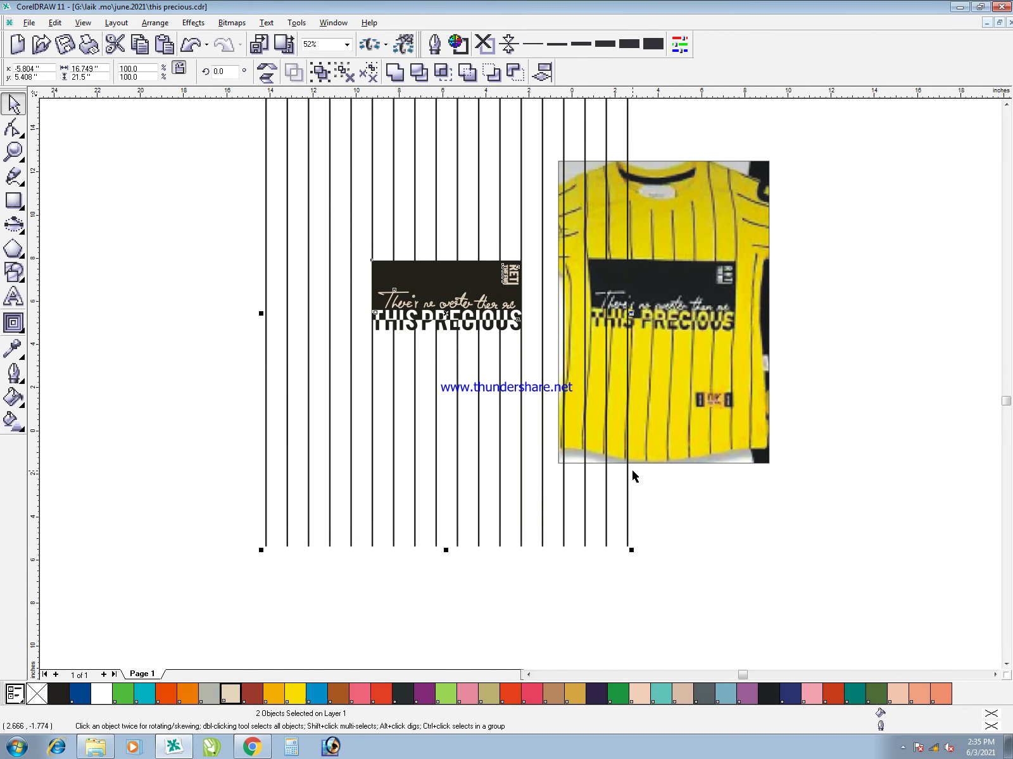
{"action": "key", "text": "Left"}
{"action": "left_click", "coordinate": [598, 552]}
- Draw a rectangle about 1.73 by 0.69 inches around the small badge on the shirt photo
{"action": "key", "text": "F2"}
{"action": "left_click_drag", "start_coordinate": [603, 324], "coordinate": [780, 449]}
{"action": "key", "text": "F6"}
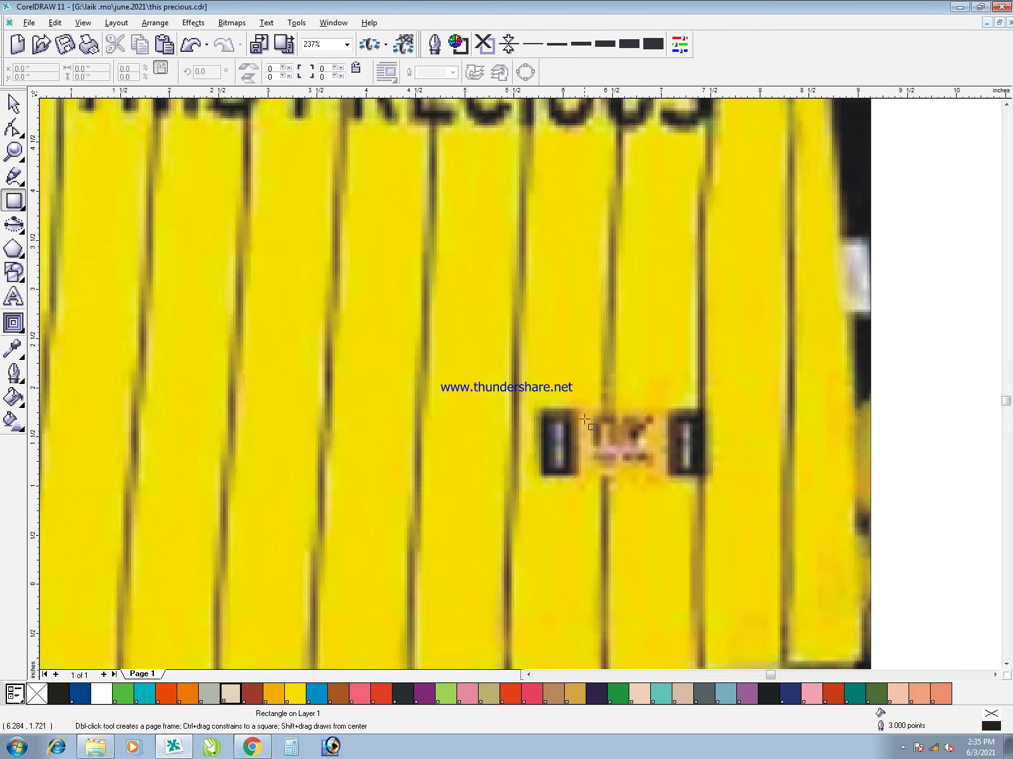
{"action": "mouse_move", "coordinate": [537, 403]}
{"action": "left_mouse_down"}
{"action": "mouse_move", "coordinate": [665, 468]}
{"action": "mouse_move", "coordinate": [706, 471]}
{"action": "left_mouse_up"}
{"action": "key", "text": "space"}
{"action": "key", "text": "F2"}
{"action": "left_click_drag", "start_coordinate": [545, 346], "coordinate": [712, 570]}
{"action": "left_click_drag", "start_coordinate": [621, 372], "coordinate": [626, 379]}
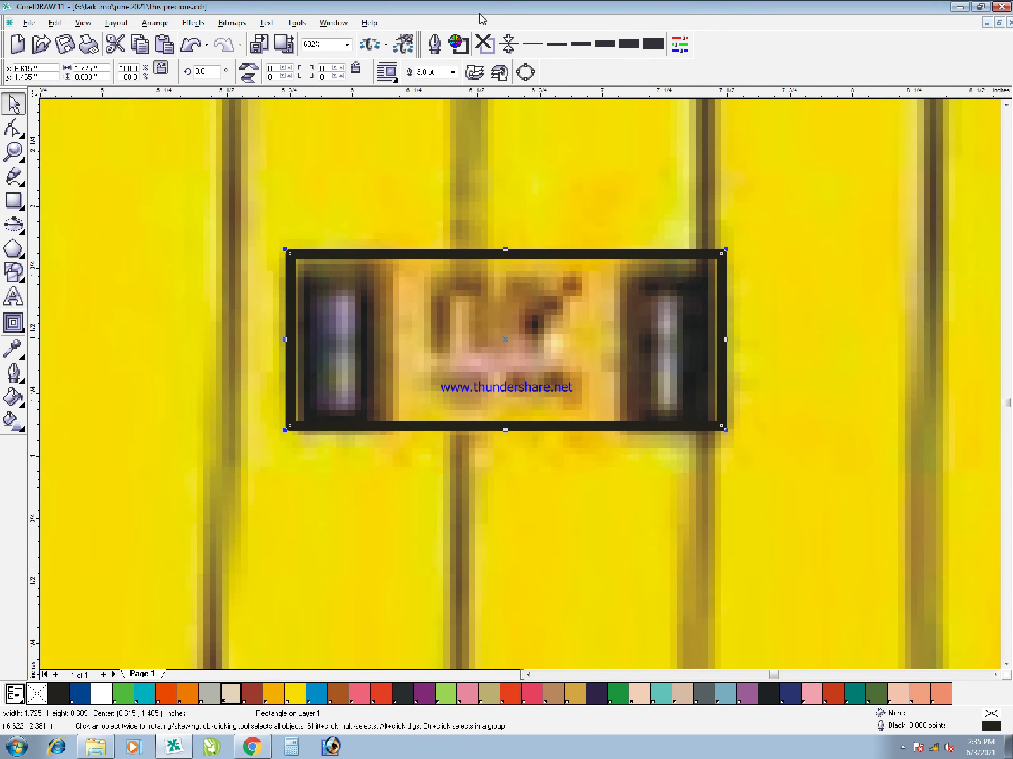
- Narrow the rectangle, thinly outlined, to the badge's left dark block and draw a slot about 0.15 by 0.51 inches inside it
{"action": "left_click", "coordinate": [531, 47]}
{"action": "left_click_drag", "start_coordinate": [725, 340], "coordinate": [364, 412]}
{"action": "key", "text": "F6"}
{"action": "key", "text": "space"}
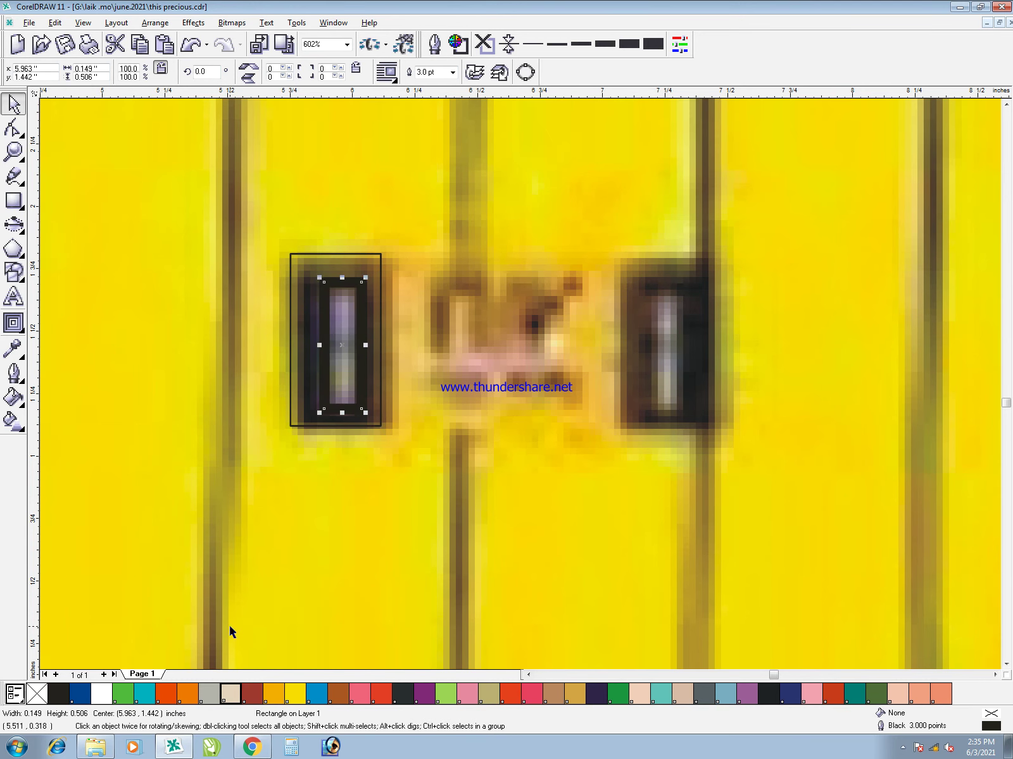
- Centre the slot in the block and fill the slot with beige PANTONE 482 CVC and the block with black
{"action": "left_click", "coordinate": [229, 696]}
{"action": "left_click", "coordinate": [378, 284], "text": "shift"}
{"action": "key", "text": "c"}
{"action": "key", "text": "e"}
{"action": "left_click", "coordinate": [418, 400]}
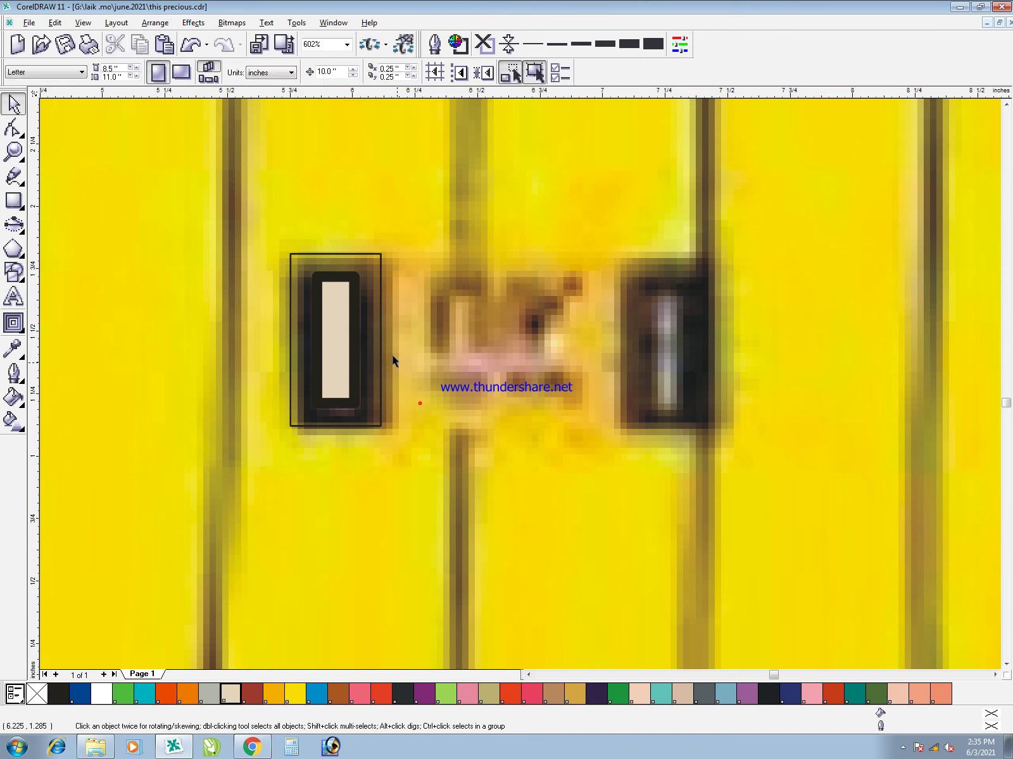
{"action": "left_click", "coordinate": [377, 306]}
{"action": "left_click", "coordinate": [62, 691]}
- Copy the block and slot to the badge's right end and fill the gap with a centre panel about 0.98 inches wide, converted to curves
{"action": "left_click", "coordinate": [336, 328]}
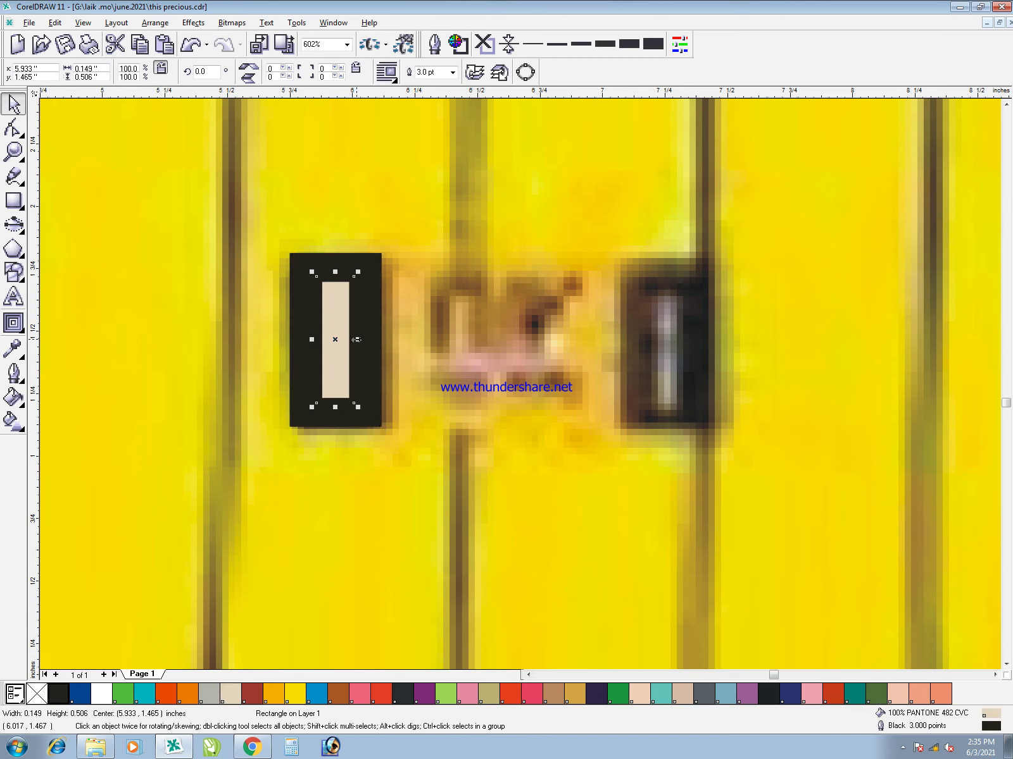
{"action": "mouse_move", "coordinate": [357, 341]}
{"action": "left_mouse_down"}
{"action": "mouse_move", "coordinate": [746, 348]}
{"action": "mouse_move", "coordinate": [376, 342]}
{"action": "left_mouse_up"}
{"action": "left_click", "coordinate": [371, 329], "text": "shift"}
{"action": "left_click", "coordinate": [709, 359]}
{"action": "key", "text": "ctrl+q"}
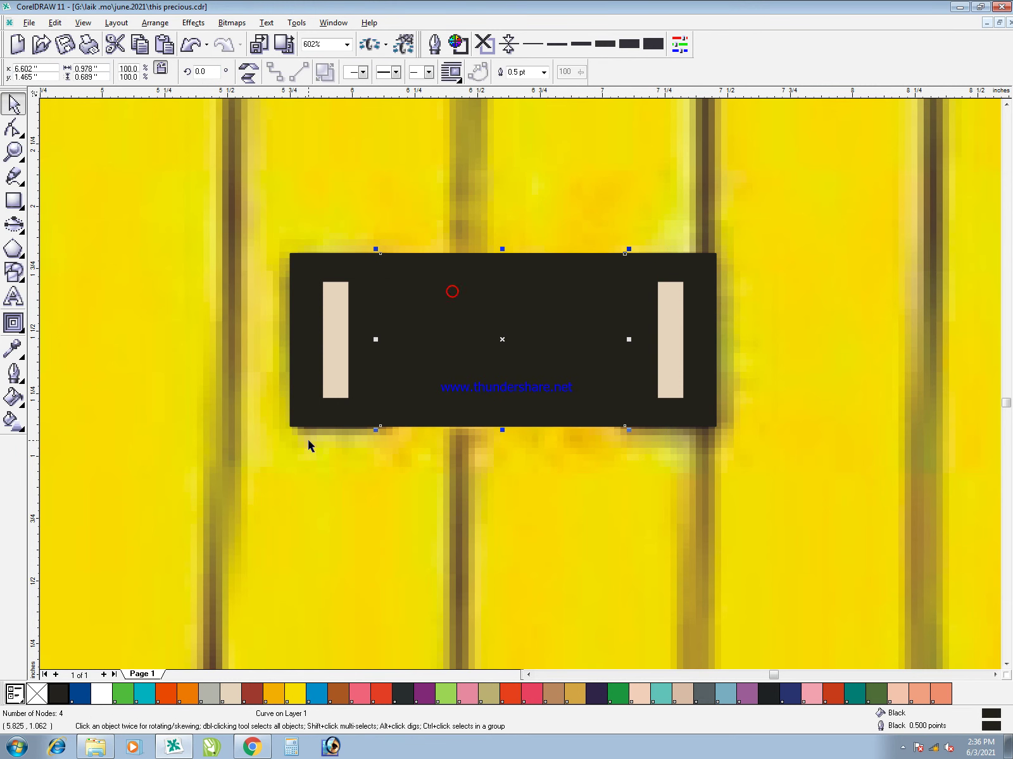
- Remove the badge shapes' outlines and fill the centre panel with orange PANTONE 116 CVC 2X
{"action": "left_click", "coordinate": [293, 692]}
{"action": "left_click", "coordinate": [811, 585]}
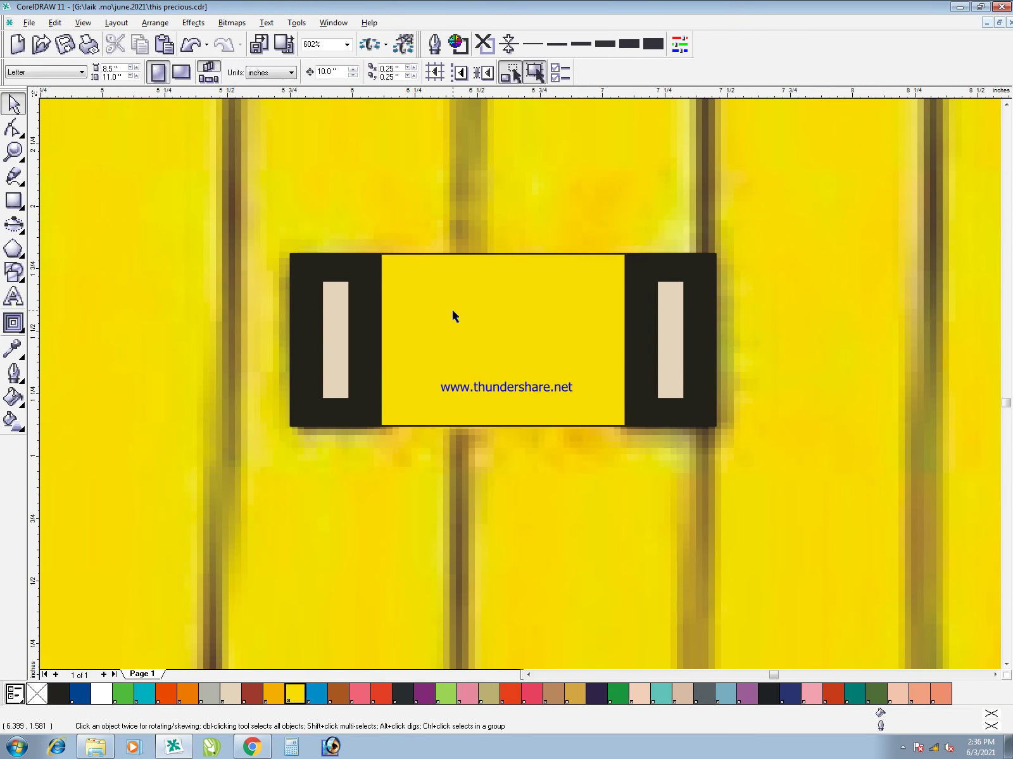
{"action": "left_click", "coordinate": [453, 312]}
{"action": "right_click", "coordinate": [37, 694]}
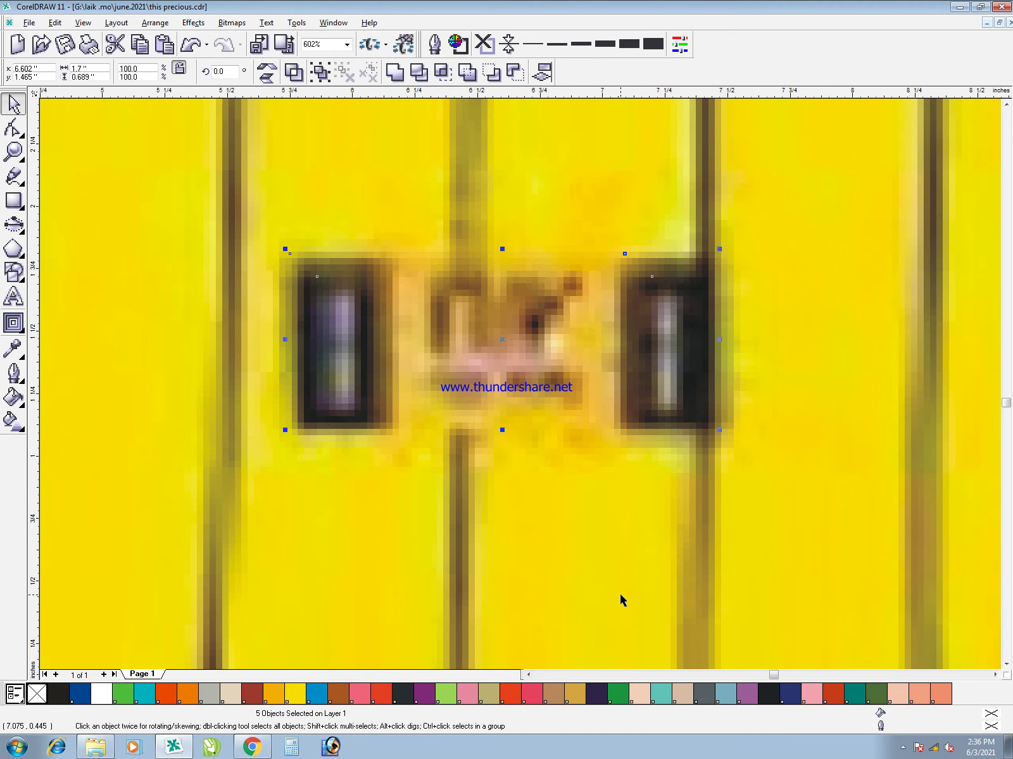
{"action": "left_click", "coordinate": [621, 595]}
{"action": "left_click", "coordinate": [500, 321]}
{"action": "left_click", "coordinate": [274, 695]}
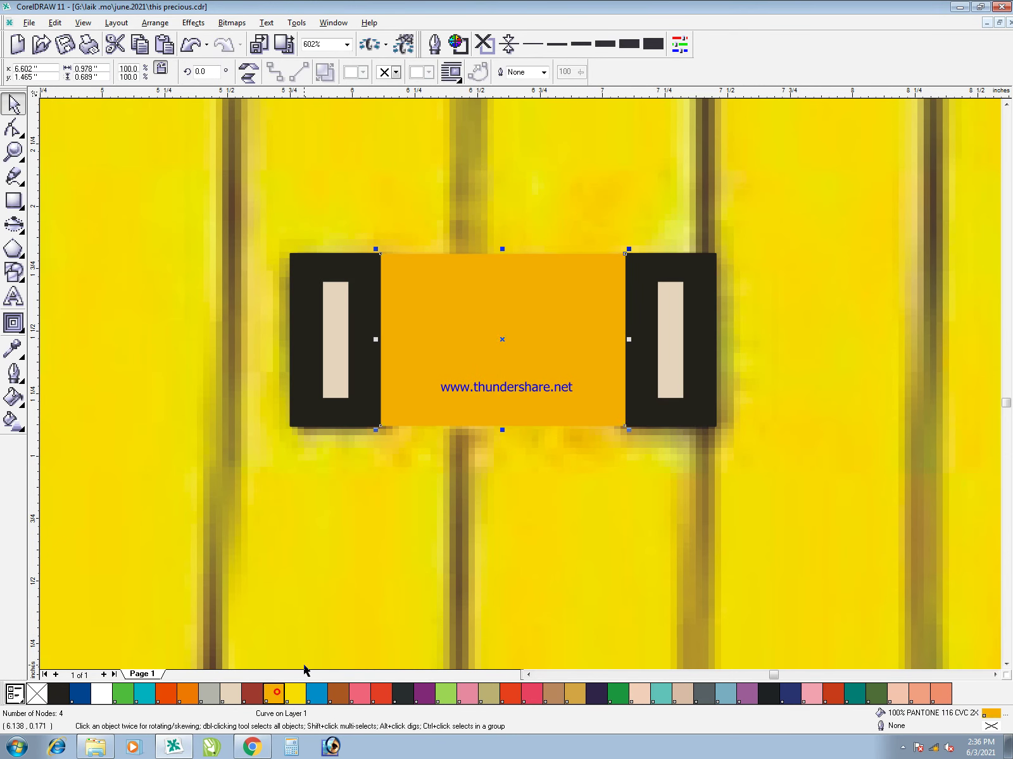
- Add the text "Ok" below the badge and set it in the Bebas font
{"action": "left_click", "coordinate": [366, 535]}
{"action": "key", "text": "F8"}
{"action": "left_click", "coordinate": [340, 520]}
{"action": "type", "text": "Ok"}
{"action": "key", "text": "ctrl+space"}
{"action": "left_click", "coordinate": [186, 71]}
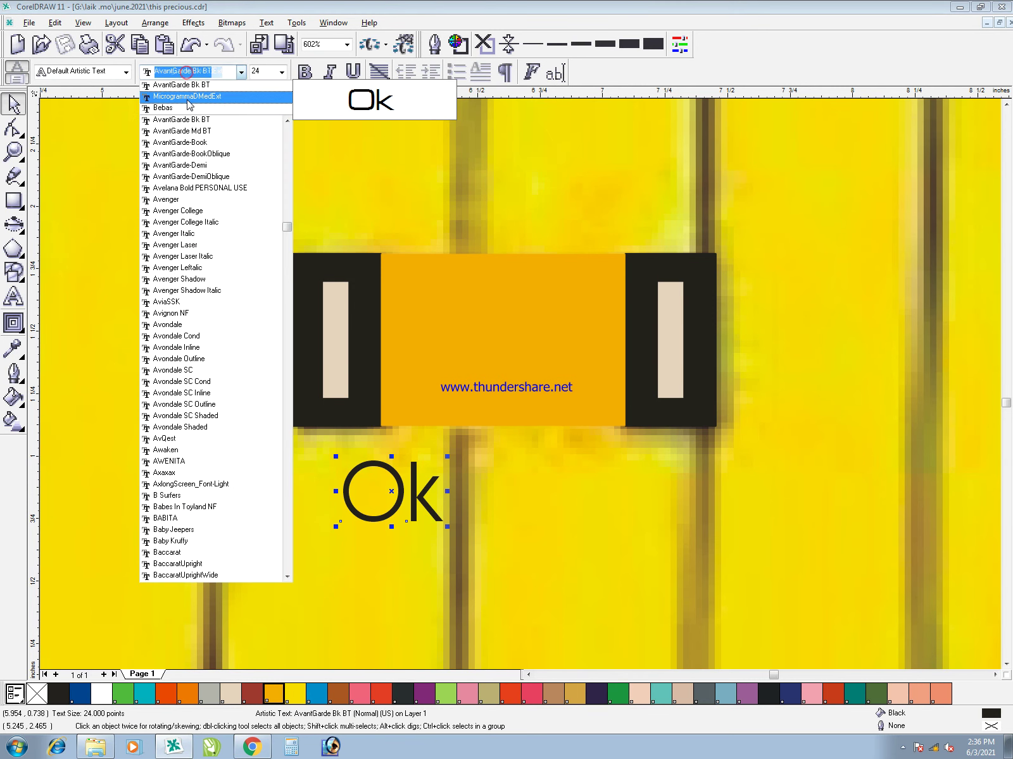
{"action": "left_click", "coordinate": [185, 107]}
- Move the OK text onto the orange panel, enlarge it to nearly fill the panel, and centre it there
{"action": "left_click_drag", "start_coordinate": [397, 490], "coordinate": [464, 354]}
{"action": "left_click_drag", "start_coordinate": [504, 388], "coordinate": [610, 459]}
{"action": "left_click_drag", "start_coordinate": [530, 364], "coordinate": [516, 336]}
{"action": "left_click_drag", "start_coordinate": [581, 343], "coordinate": [613, 340]}
{"action": "left_click", "coordinate": [613, 341], "text": "shift"}
{"action": "key", "text": "c"}
{"action": "left_click", "coordinate": [603, 516]}
{"action": "left_click", "coordinate": [574, 345]}
{"action": "left_click", "coordinate": [599, 333], "text": "shift"}
{"action": "key", "text": "c"}
{"action": "left_click", "coordinate": [689, 545]}
- Draw a bar about 0.89 by 0.12 inches centred across the OK letters, filled red PANTONE 206 CVC without an outline
{"action": "key", "text": "F6"}
{"action": "left_click_drag", "start_coordinate": [391, 325], "coordinate": [614, 355]}
{"action": "key", "text": "space"}
{"action": "left_click", "coordinate": [598, 297], "text": "shift"}
{"action": "left_click", "coordinate": [599, 360]}
{"action": "left_click", "coordinate": [388, 690]}
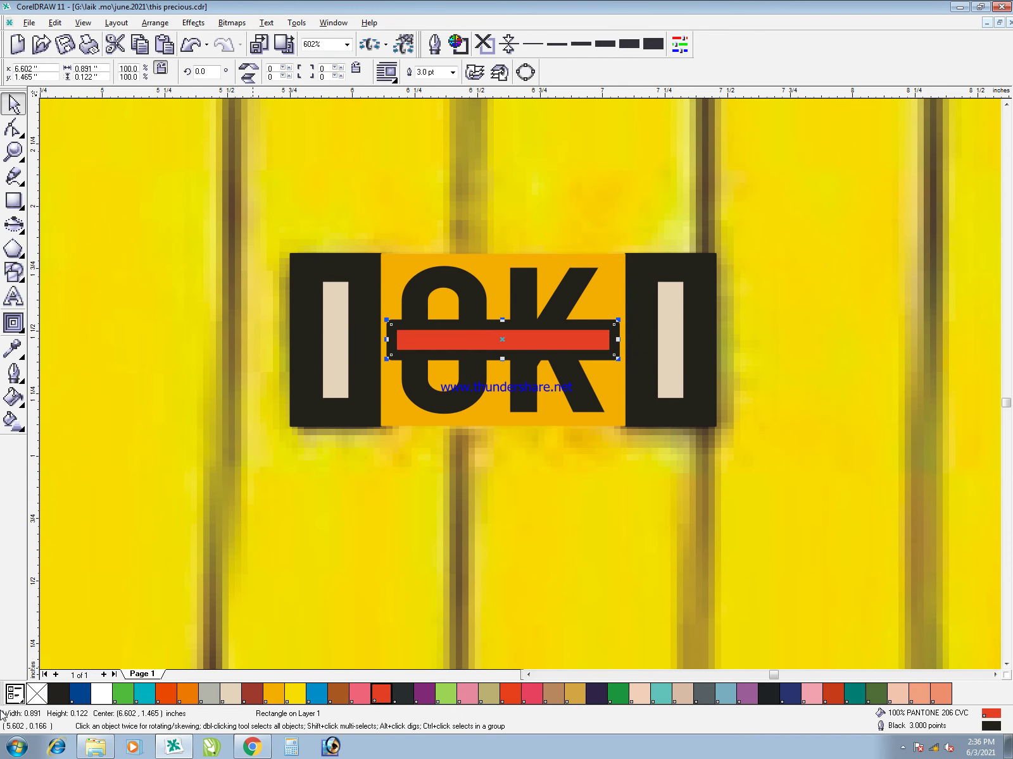
{"action": "right_click", "coordinate": [38, 699]}
{"action": "key", "text": "Escape"}
- Group the OK badge's seven objects and move the group 20 inches left onto the stripes below THIS PRECIOUS
{"action": "key", "text": "F3"}
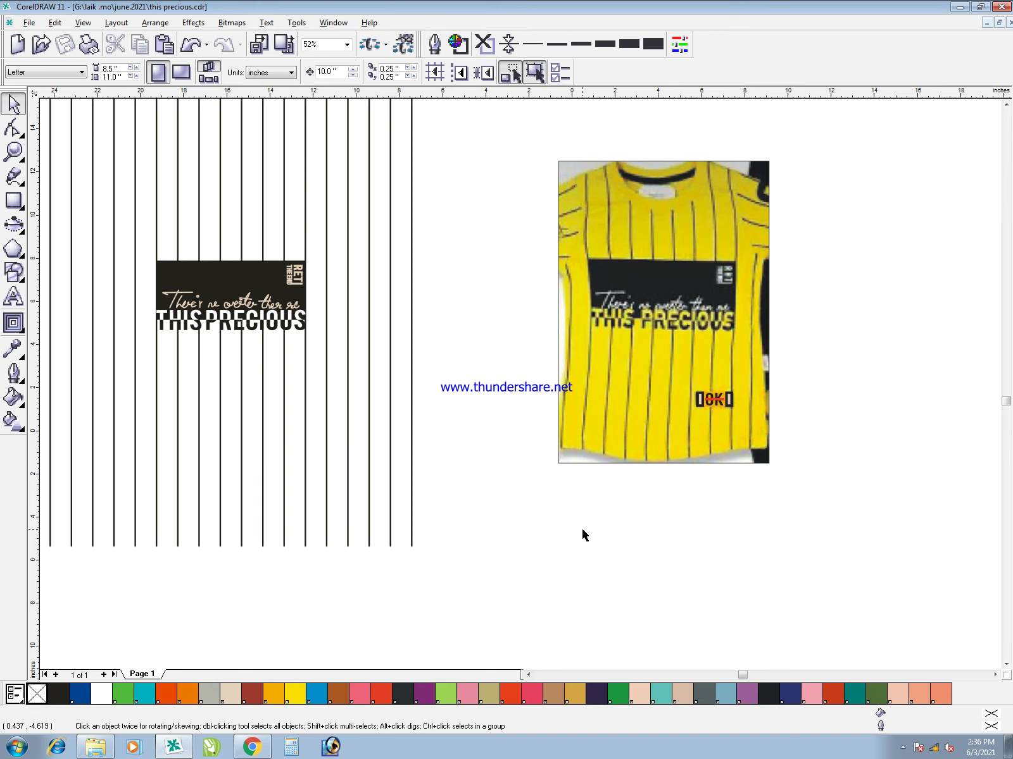
{"action": "left_click_drag", "start_coordinate": [695, 403], "coordinate": [668, 377]}
{"action": "key", "text": "ctrl+g"}
{"action": "key", "text": "Left"}
{"action": "key", "text": "Left"}
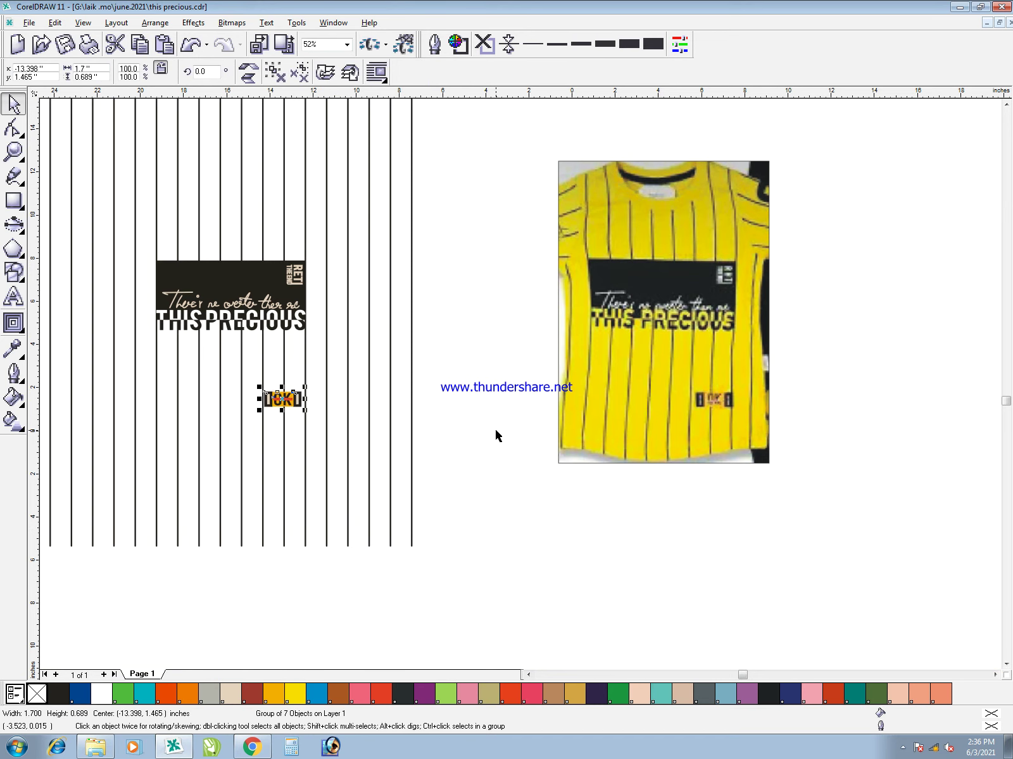
- Fine-tune the OK badge's horizontal position so that it is centred on the stripe behind it
{"action": "left_click", "coordinate": [496, 487]}
{"action": "key", "text": "F2"}
{"action": "left_click_drag", "start_coordinate": [225, 308], "coordinate": [356, 521]}
{"action": "left_click_drag", "start_coordinate": [527, 338], "coordinate": [531, 338]}
{"action": "left_click", "coordinate": [549, 436]}
- Centre the OK badge horizontally on the stripe behind it, using a temporary rectangle drawn over that stripe
{"action": "key", "text": "F2"}
{"action": "left_click_drag", "start_coordinate": [556, 379], "coordinate": [446, 253]}
{"action": "key", "text": "F6"}
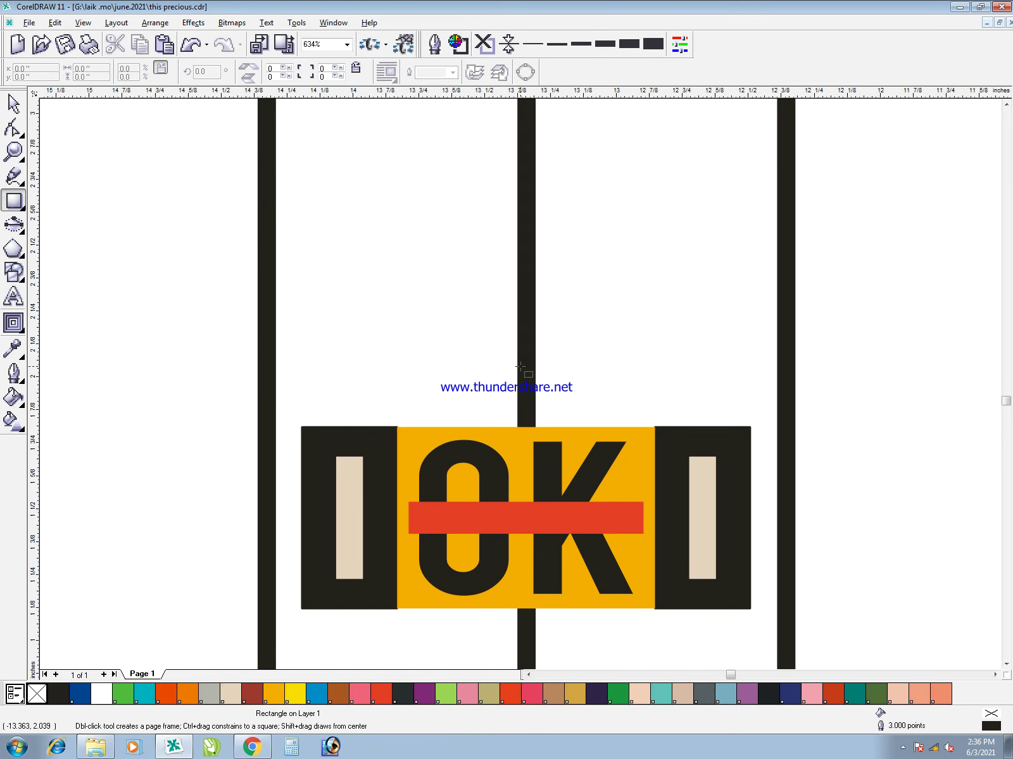
{"action": "left_click_drag", "start_coordinate": [516, 364], "coordinate": [535, 410]}
{"action": "key", "text": "space"}
{"action": "left_click", "coordinate": [560, 464]}
{"action": "left_click", "coordinate": [531, 404], "text": "shift"}
{"action": "key", "text": "c"}
{"action": "left_click", "coordinate": [597, 398]}
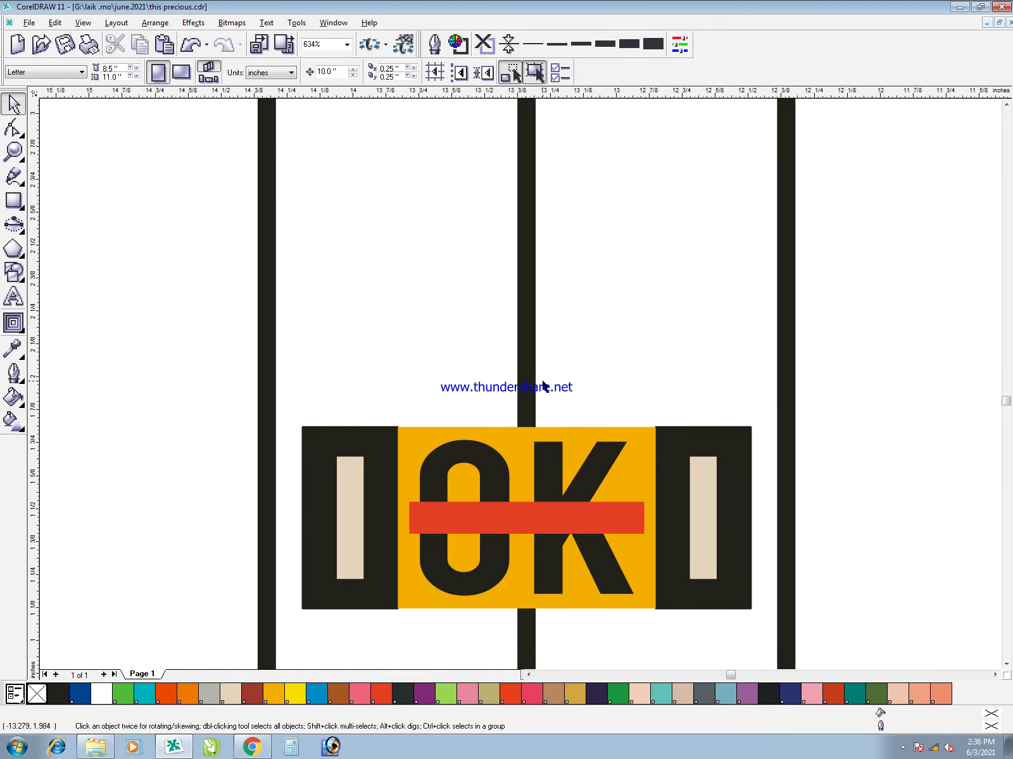
- Open the shirt pattern drawing sml.CDR from the afit folder on drive G
{"action": "key", "text": "F4"}
{"action": "key", "text": "F2"}
{"action": "left_click_drag", "start_coordinate": [420, 592], "coordinate": [5, 15]}
{"action": "key", "text": "F2"}
{"action": "left_click_drag", "start_coordinate": [699, 206], "coordinate": [999, 633]}
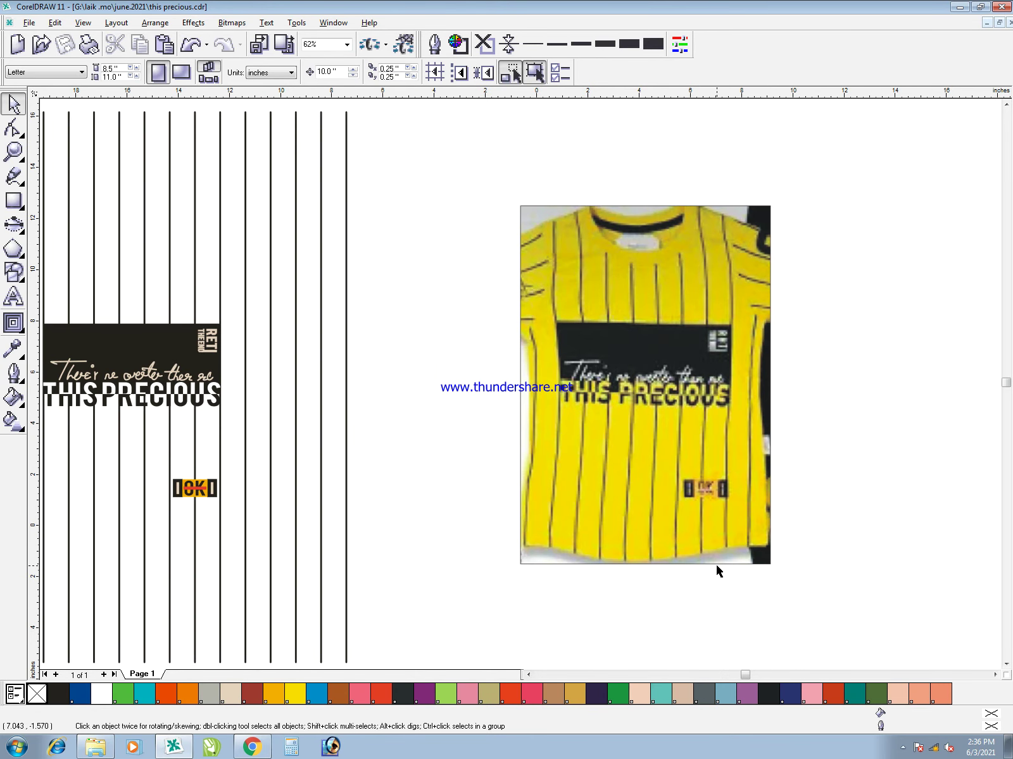
{"action": "key", "text": "ctrl+o"}
{"action": "left_click", "coordinate": [498, 303]}
{"action": "key", "text": "BackSpace"}
{"action": "key", "text": "BackSpace"}
{"action": "key", "text": "BackSpace"}
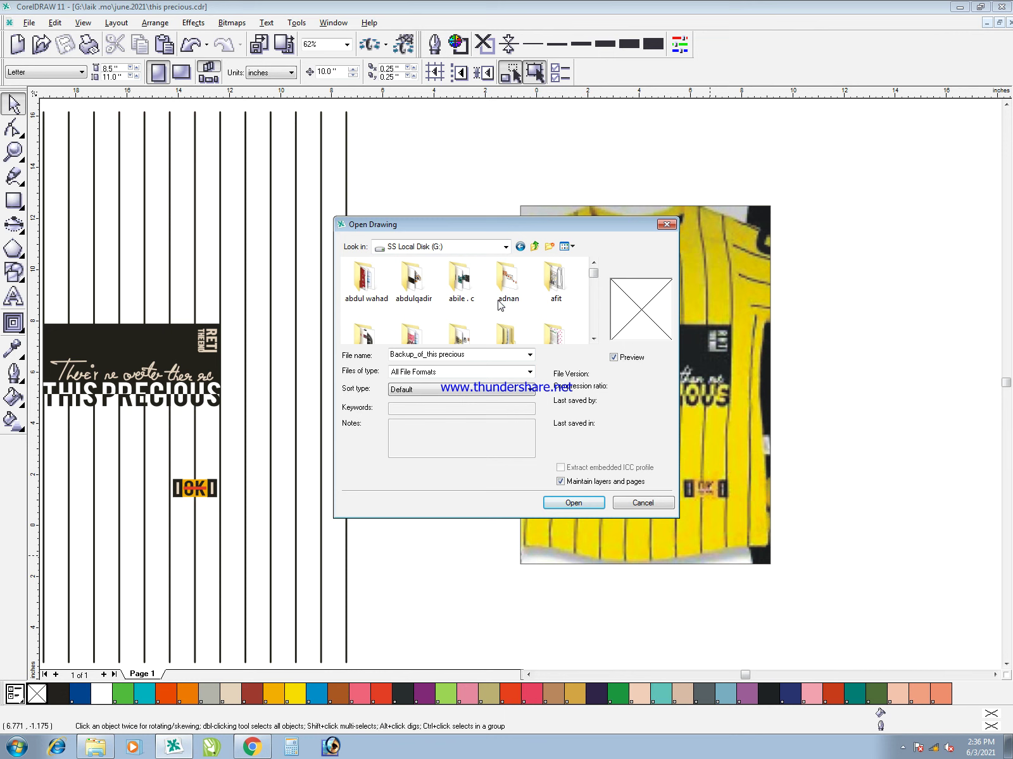
{"action": "double_click", "coordinate": [550, 285]}
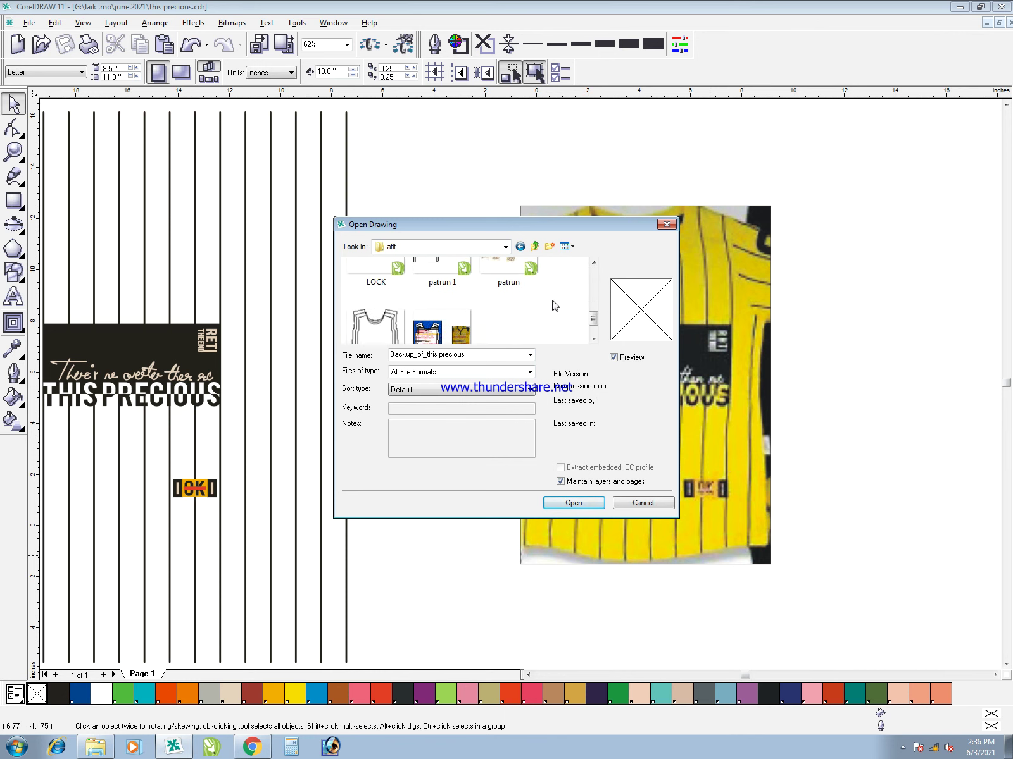
{"action": "double_click", "coordinate": [388, 308]}
- Cut the three shirt outlines from sml.CDR and paste them into this precious.cdr, keeping the clipboard data when closing the pattern file
{"action": "key", "text": "F4"}
{"action": "left_click", "coordinate": [751, 271]}
{"action": "key", "text": "ctrl+a"}
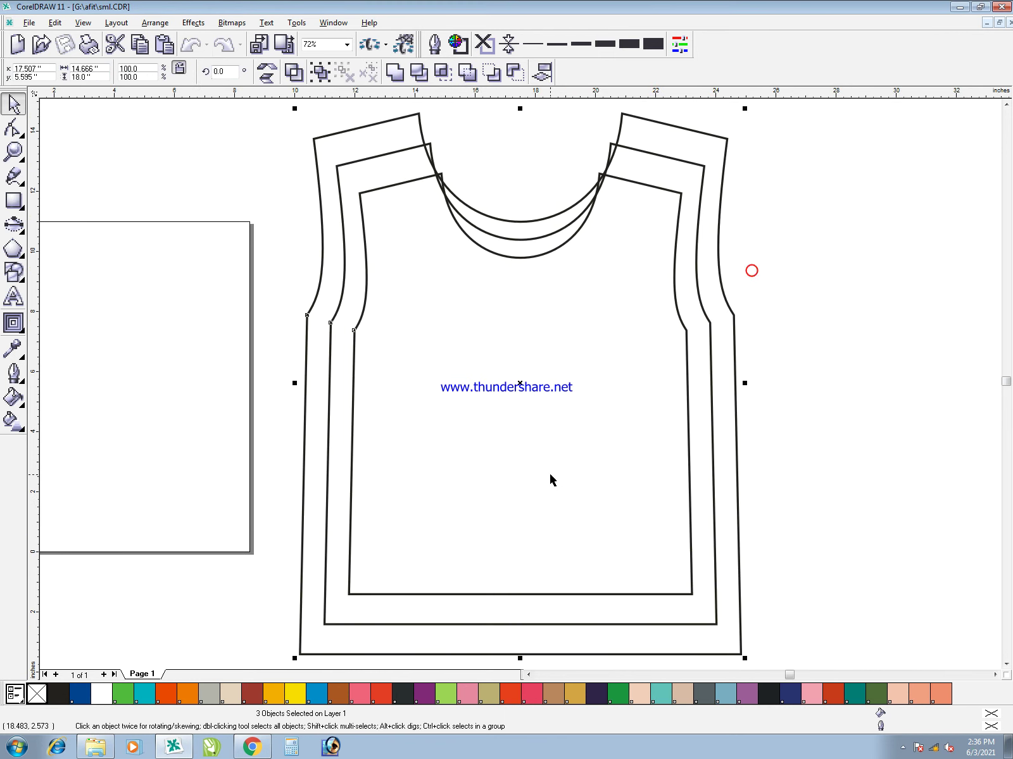
{"action": "key", "text": "ctrl+x"}
{"action": "key", "text": "ctrl+F4"}
{"action": "left_click", "coordinate": [515, 402]}
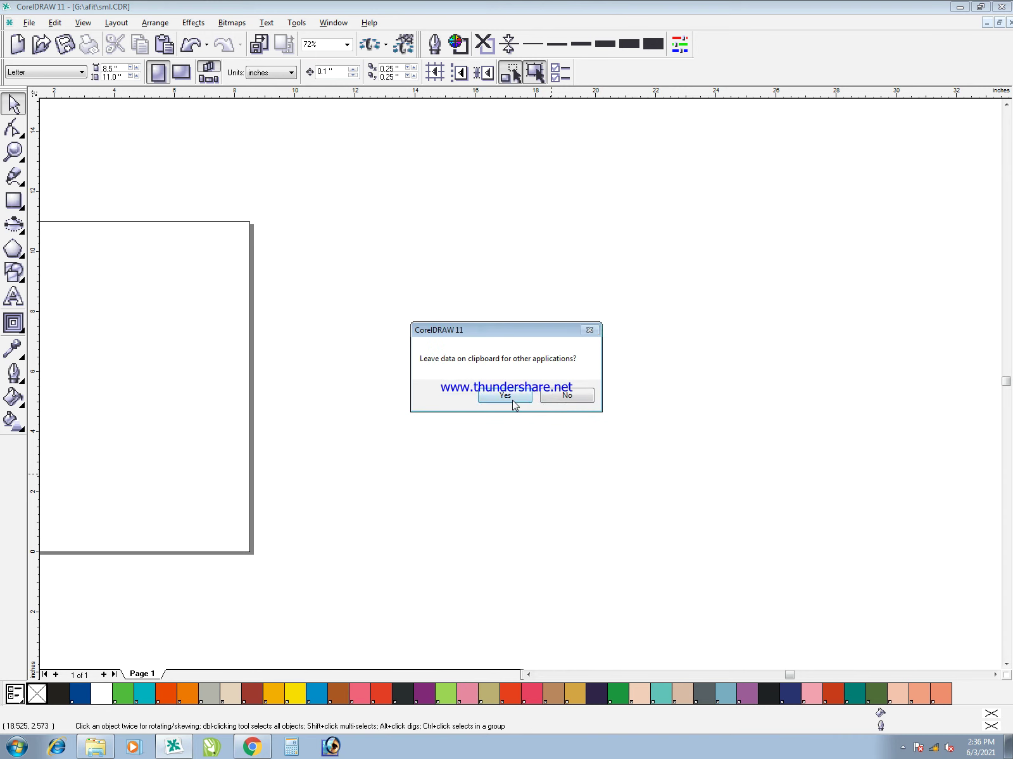
{"action": "left_click", "coordinate": [511, 403]}
{"action": "key", "text": "ctrl+v"}
- Move the three pasted shirt outlines about 8 inches to the right, away from the photo
{"action": "key", "text": "F4"}
{"action": "left_click_drag", "start_coordinate": [741, 389], "coordinate": [891, 403]}
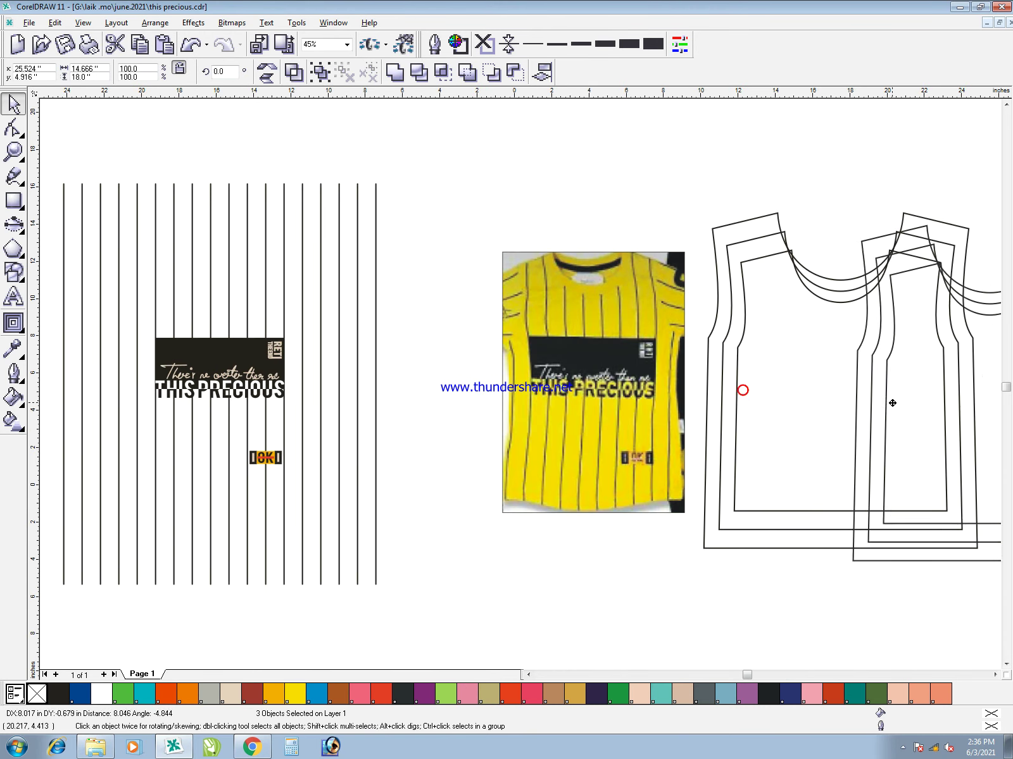
{"action": "left_click", "coordinate": [694, 251]}
{"action": "left_click", "coordinate": [859, 308]}
{"action": "key", "text": "p"}
{"action": "left_click", "coordinate": [705, 578]}
{"action": "key", "text": "ctrl+z"}
{"action": "left_click_drag", "start_coordinate": [783, 220], "coordinate": [901, 388]}
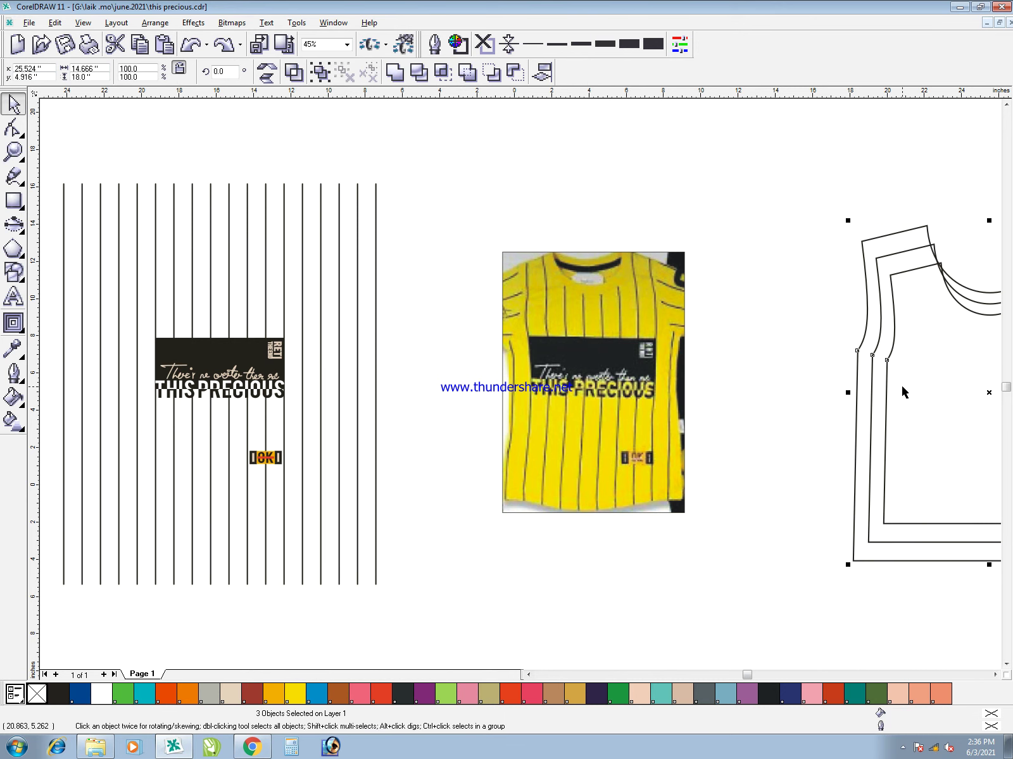
- Centre the three shirt outlines on the page and shift them 20 inches to the right
{"action": "key", "text": "ctrl+g"}
{"action": "key", "text": "p"}
{"action": "left_click", "coordinate": [827, 511]}
{"action": "left_click_drag", "start_coordinate": [648, 415], "coordinate": [647, 402]}
{"action": "key", "text": "Right"}
{"action": "key", "text": "Right"}
{"action": "left_click", "coordinate": [303, 74]}
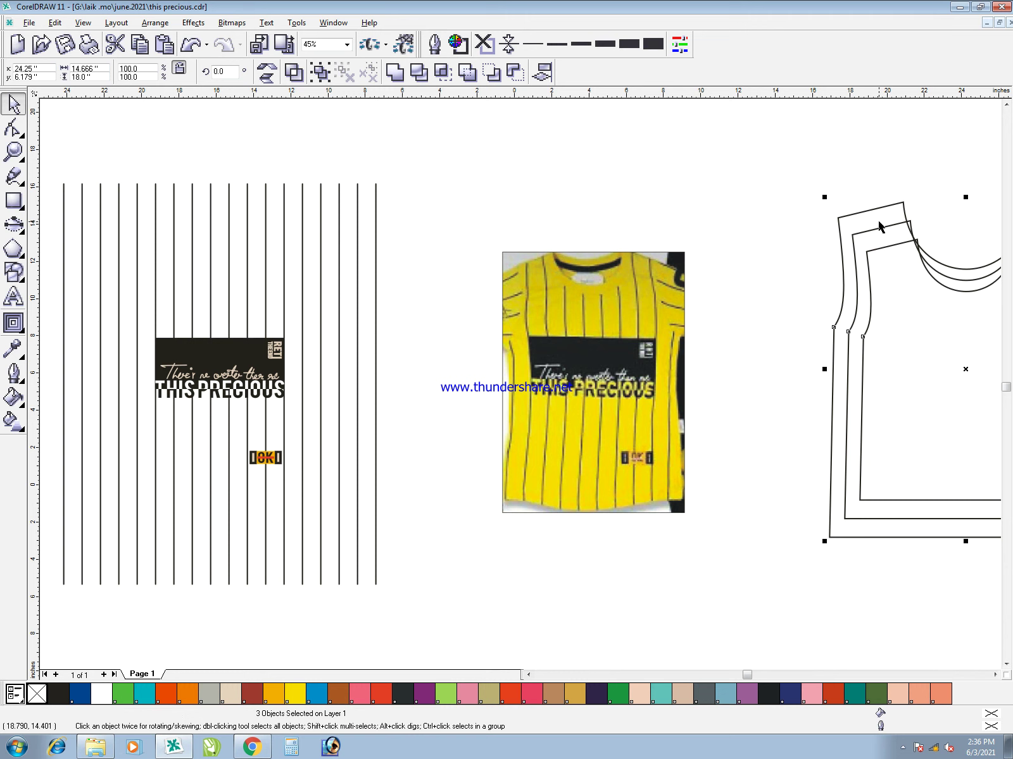
- Move the middle-sized shirt outline 40 inches to the left, onto the striped artwork
{"action": "left_click", "coordinate": [847, 181]}
{"action": "left_click", "coordinate": [869, 230]}
{"action": "key", "text": "Left"}
{"action": "key", "text": "Left"}
{"action": "key", "text": "Left"}
{"action": "key", "text": "Left"}
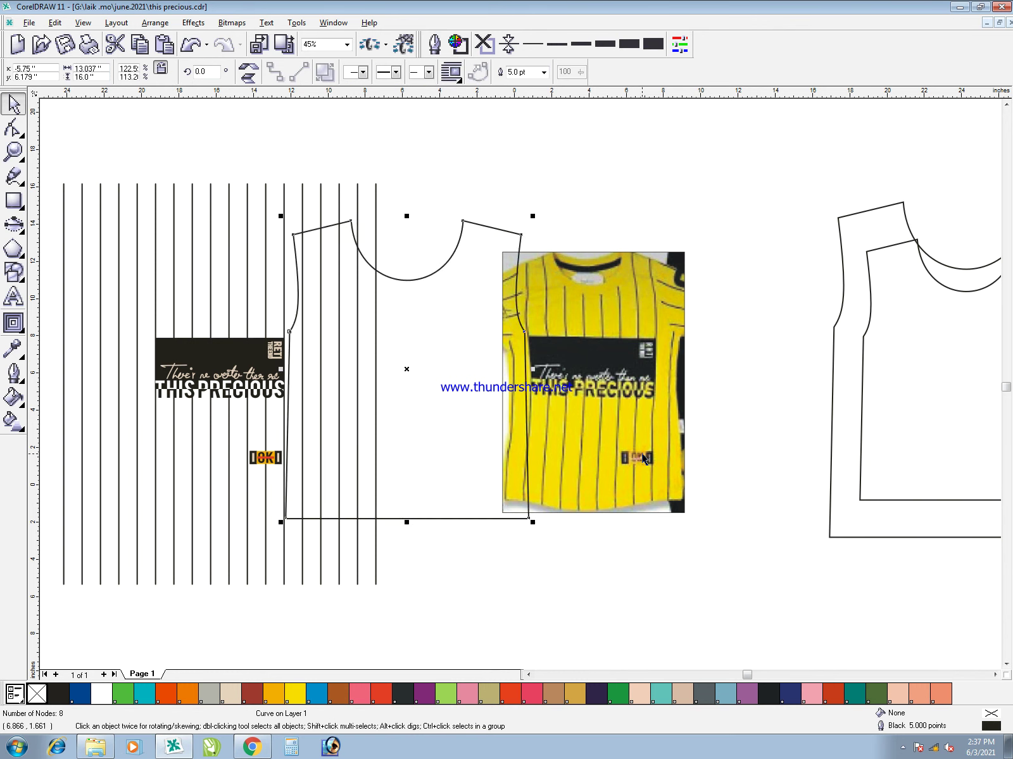
- PowerClip the stripes, panel and badge inside the shirt outline and fill the shirt with PANTONE Hexachrome yellow
{"action": "left_click", "coordinate": [391, 298]}
{"action": "left_click_drag", "start_coordinate": [428, 285], "coordinate": [22, 624]}
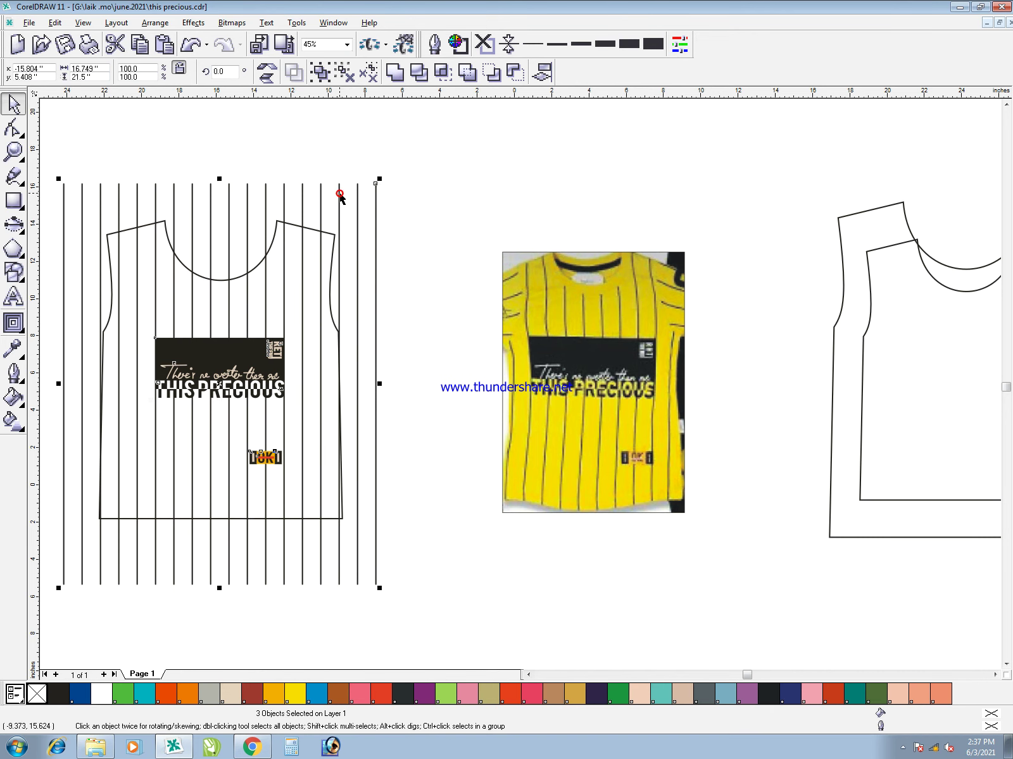
{"action": "left_click", "coordinate": [318, 240]}
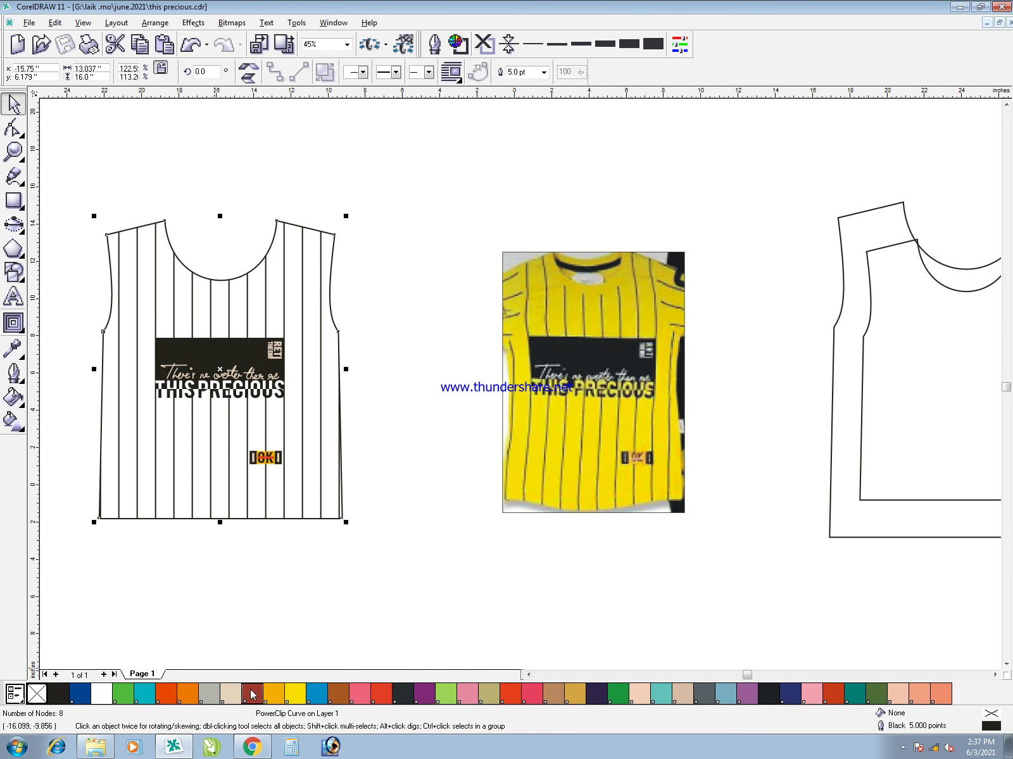
{"action": "left_click", "coordinate": [295, 694]}
{"action": "left_click", "coordinate": [377, 567]}
- Edit the shirt's PowerClip contents and fill the upper half of the THIS PRECIOUS lettering with the shirt's yellow
{"action": "left_click", "coordinate": [176, 295]}
{"action": "scroll", "coordinate": [370, 421], "scroll_direction": "up", "scroll_amount": 3}
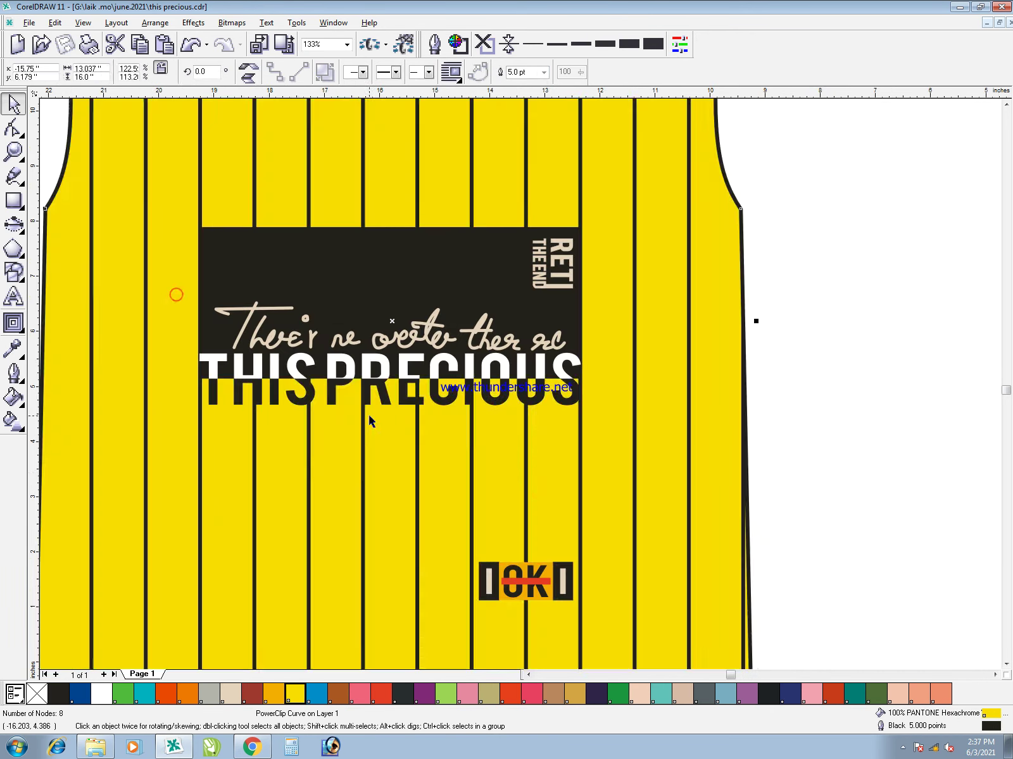
{"action": "left_click", "coordinate": [369, 415], "text": "ctrl"}
{"action": "left_click", "coordinate": [380, 360]}
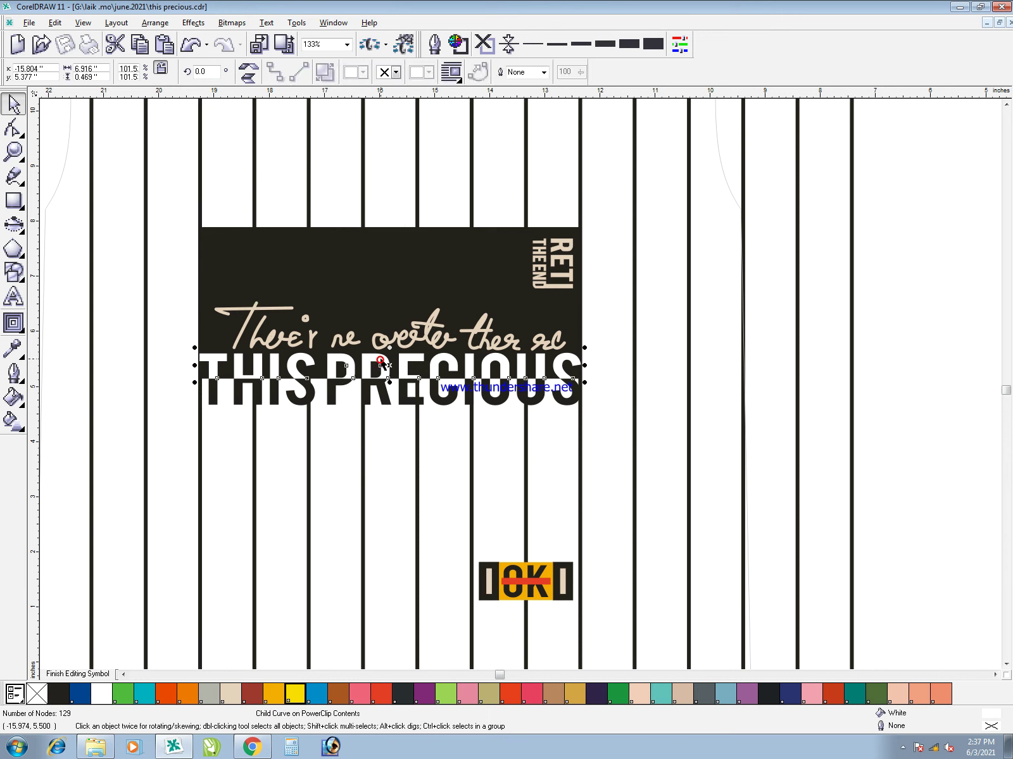
{"action": "left_click", "coordinate": [295, 694]}
- Recolour the handwriting and the RET THE END emblem on the dark panel to white
{"action": "left_click", "coordinate": [352, 343], "text": "ctrl"}
{"action": "left_click", "coordinate": [102, 701]}
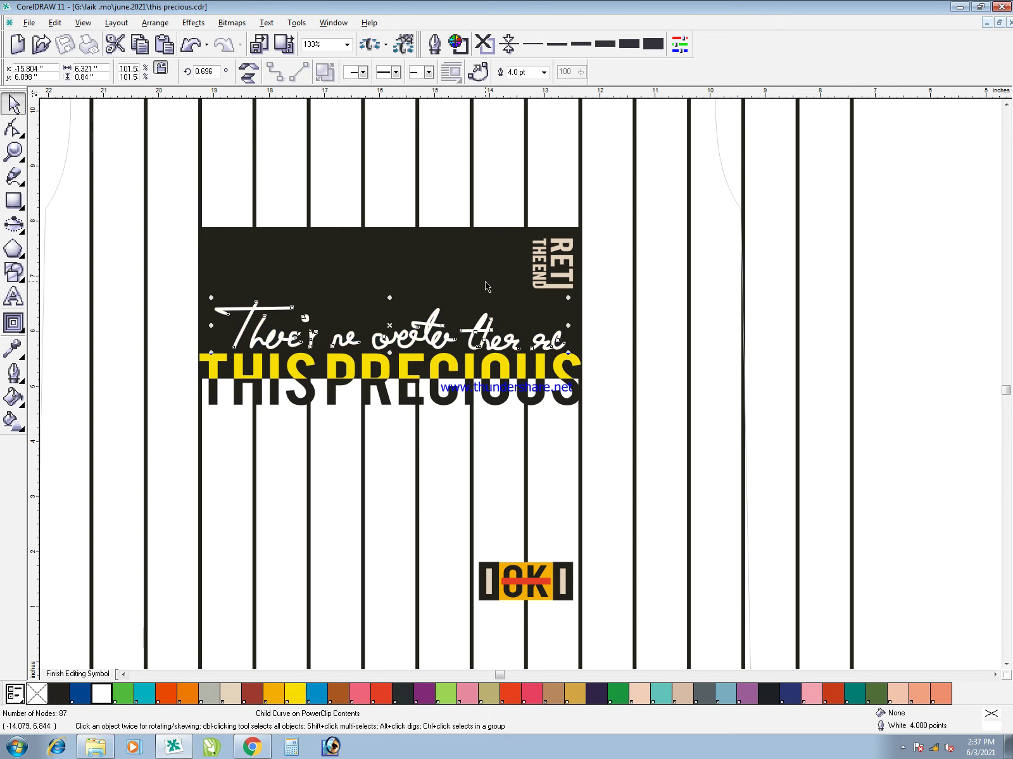
{"action": "left_click", "coordinate": [544, 258], "text": "ctrl"}
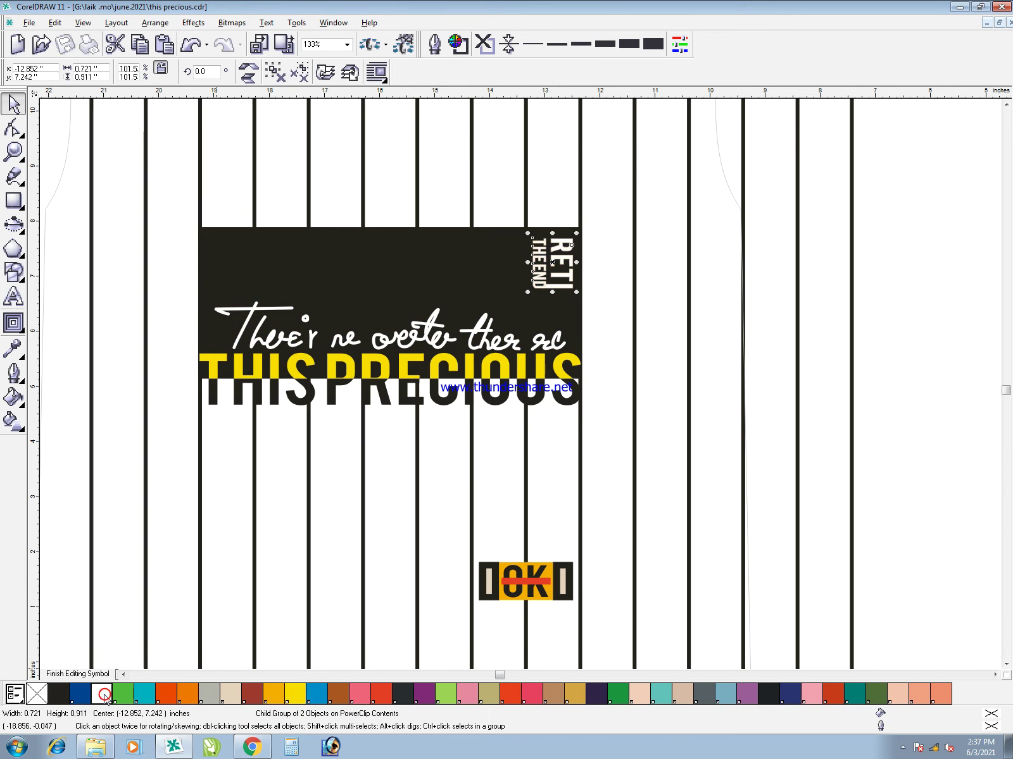
{"action": "left_click", "coordinate": [929, 495]}
- Fill the two small beige bars at either end of the OK badge with white
{"action": "key", "text": "F2"}
{"action": "left_click_drag", "start_coordinate": [486, 491], "coordinate": [547, 654]}
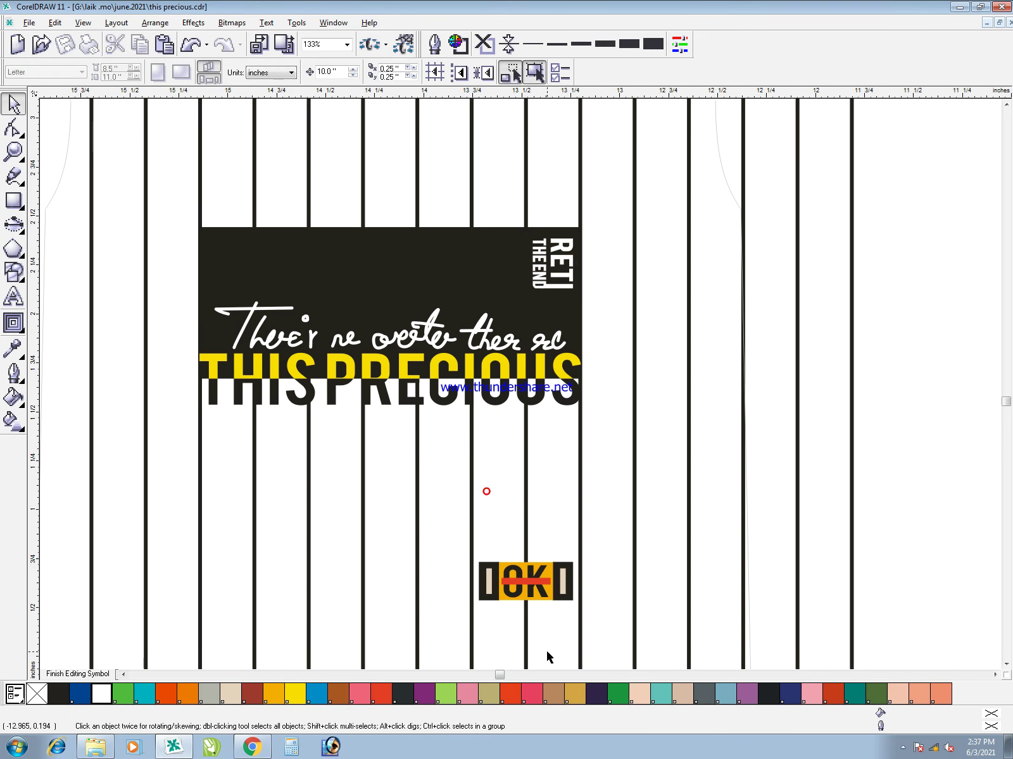
{"action": "left_click", "coordinate": [413, 372], "text": "ctrl"}
{"action": "left_click", "coordinate": [105, 694]}
{"action": "left_click", "coordinate": [686, 420], "text": "ctrl"}
{"action": "key", "text": "ctrl+r"}
- Delete the inner nodes of the round dot above the handwriting's first word
{"action": "key", "text": "F3"}
{"action": "key", "text": "F2"}
{"action": "left_click_drag", "start_coordinate": [293, 288], "coordinate": [353, 377]}
{"action": "key", "text": "F2"}
{"action": "left_click_drag", "start_coordinate": [344, 230], "coordinate": [485, 402]}
{"action": "left_click", "coordinate": [495, 378], "text": "ctrl"}
{"action": "key", "text": "F10"}
{"action": "left_click_drag", "start_coordinate": [389, 291], "coordinate": [446, 348]}
{"action": "key", "text": "Delete"}
- Draw a four-node filler shape inside the dot, white without an outline, and shrink it to about 0.065 by 0.063 inches
{"action": "key", "text": "space"}
{"action": "key", "text": "F5"}
{"action": "mouse_move", "coordinate": [434, 302]}
{"action": "left_mouse_down"}
{"action": "mouse_move", "coordinate": [501, 360]}
{"action": "mouse_move", "coordinate": [416, 341]}
{"action": "left_mouse_up"}
{"action": "key", "text": "space"}
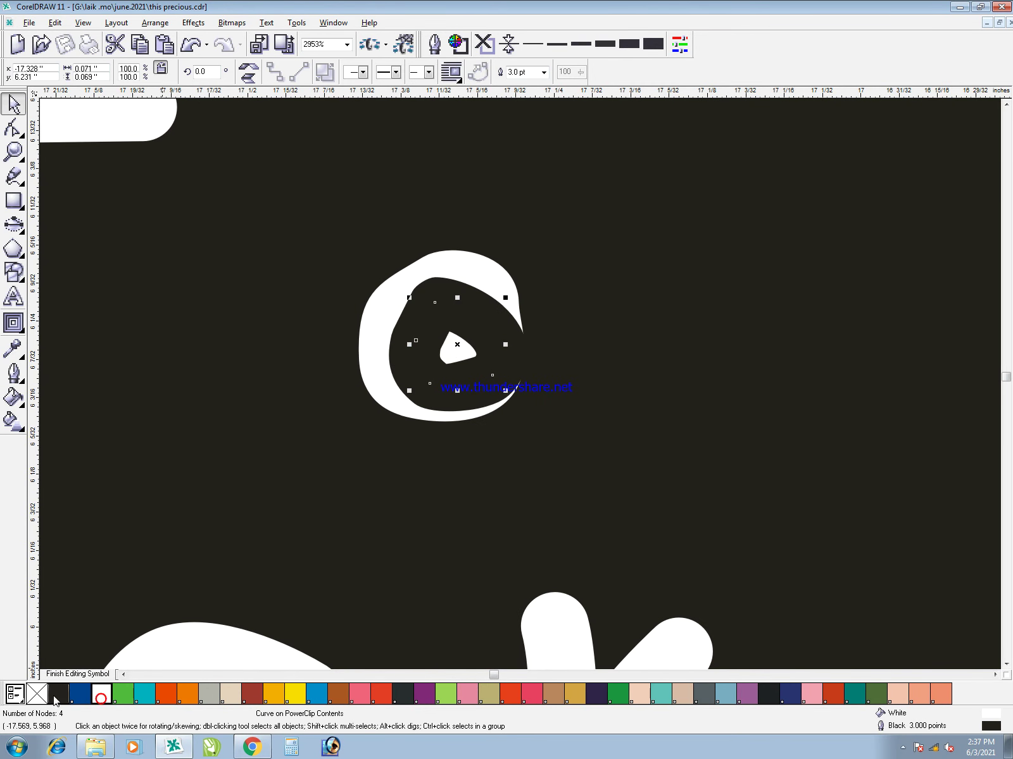
{"action": "right_click", "coordinate": [37, 694]}
{"action": "left_click_drag", "start_coordinate": [505, 390], "coordinate": [497, 383]}
{"action": "key", "text": "F3"}
{"action": "key", "text": "F3"}
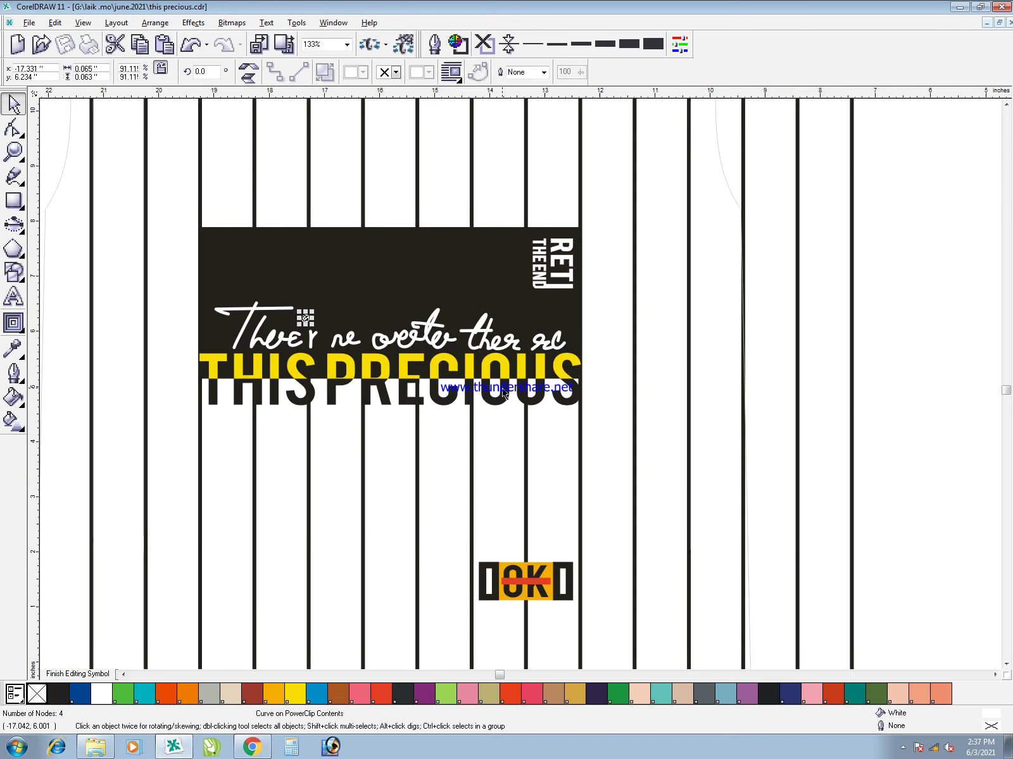
- Finish editing the PowerClip contents and move the shirt about 7.6 inches right, beside the photo
{"action": "left_click", "coordinate": [890, 259], "text": "ctrl"}
{"action": "left_click", "coordinate": [841, 295]}
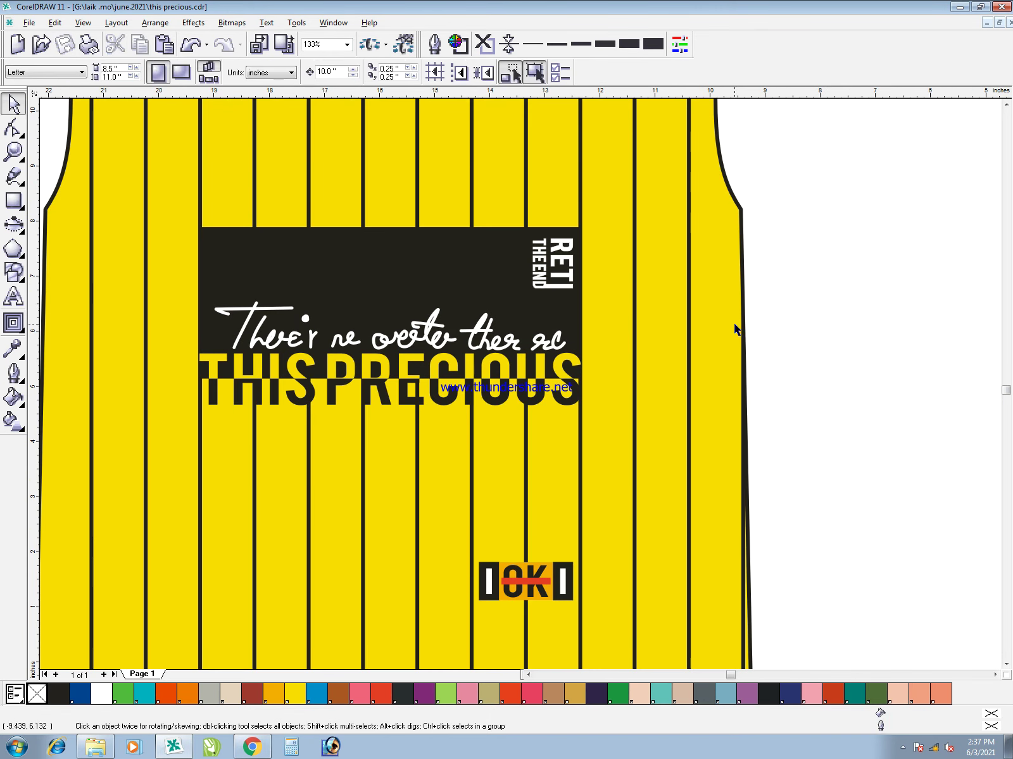
{"action": "key", "text": "F3"}
{"action": "key", "text": "F2"}
{"action": "left_click_drag", "start_coordinate": [388, 187], "coordinate": [126, 616]}
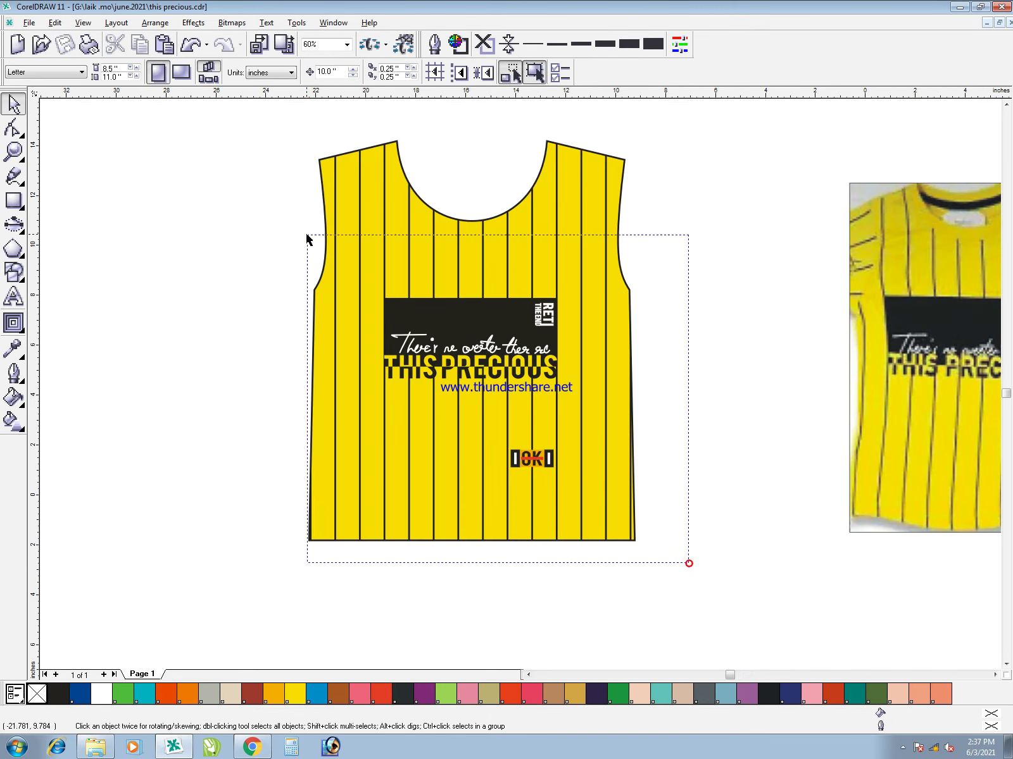
{"action": "left_click_drag", "start_coordinate": [424, 350], "coordinate": [275, 97]}
{"action": "left_click_drag", "start_coordinate": [490, 334], "coordinate": [681, 360]}
{"action": "key", "text": "F2"}
{"action": "left_click_drag", "start_coordinate": [423, 154], "coordinate": [1006, 564]}
{"action": "left_click", "coordinate": [115, 289]}
- Reopen the shirt's PowerClip contents and delete the filler shape and the remaining dot nodes above the handwriting's first word
{"action": "left_click", "coordinate": [368, 383], "text": "ctrl"}
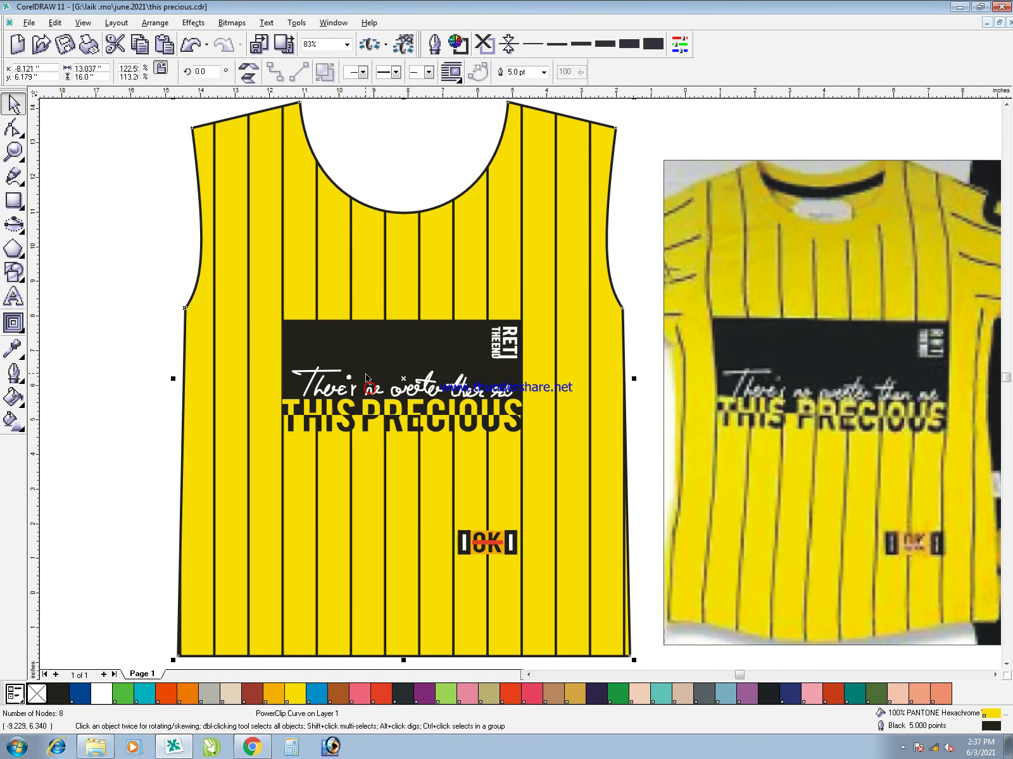
{"action": "left_click", "coordinate": [360, 377], "text": "ctrl"}
{"action": "key", "text": "F2"}
{"action": "left_click_drag", "start_coordinate": [319, 352], "coordinate": [399, 417]}
{"action": "left_click", "coordinate": [440, 328], "text": "ctrl"}
{"action": "key", "text": "Delete"}
{"action": "left_click", "coordinate": [443, 333], "text": "ctrl"}
{"action": "left_click", "coordinate": [430, 323]}
{"action": "key", "text": "Delete"}
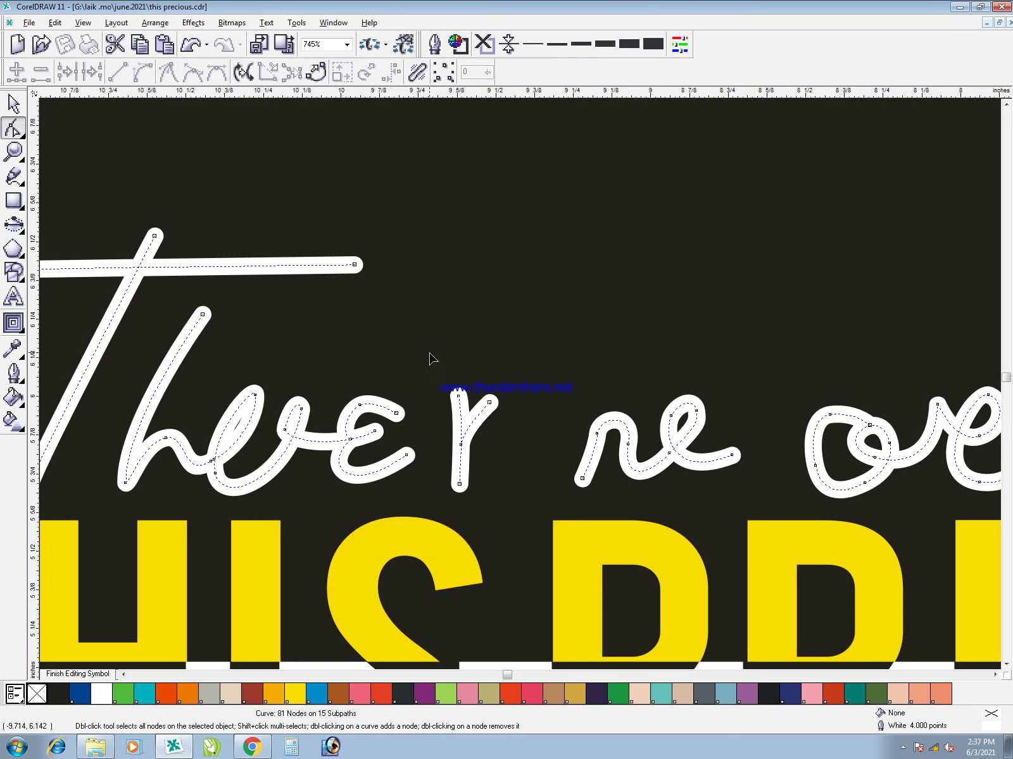
- Draw a white circle about 0.094 inches wide without an outline as the handwriting's dot, and finish editing the PowerClip contents
{"action": "key", "text": "F7"}
{"action": "left_click_drag", "start_coordinate": [415, 323], "coordinate": [433, 340]}
{"action": "key", "text": "space"}
{"action": "left_click", "coordinate": [102, 694]}
{"action": "right_click", "coordinate": [36, 695]}
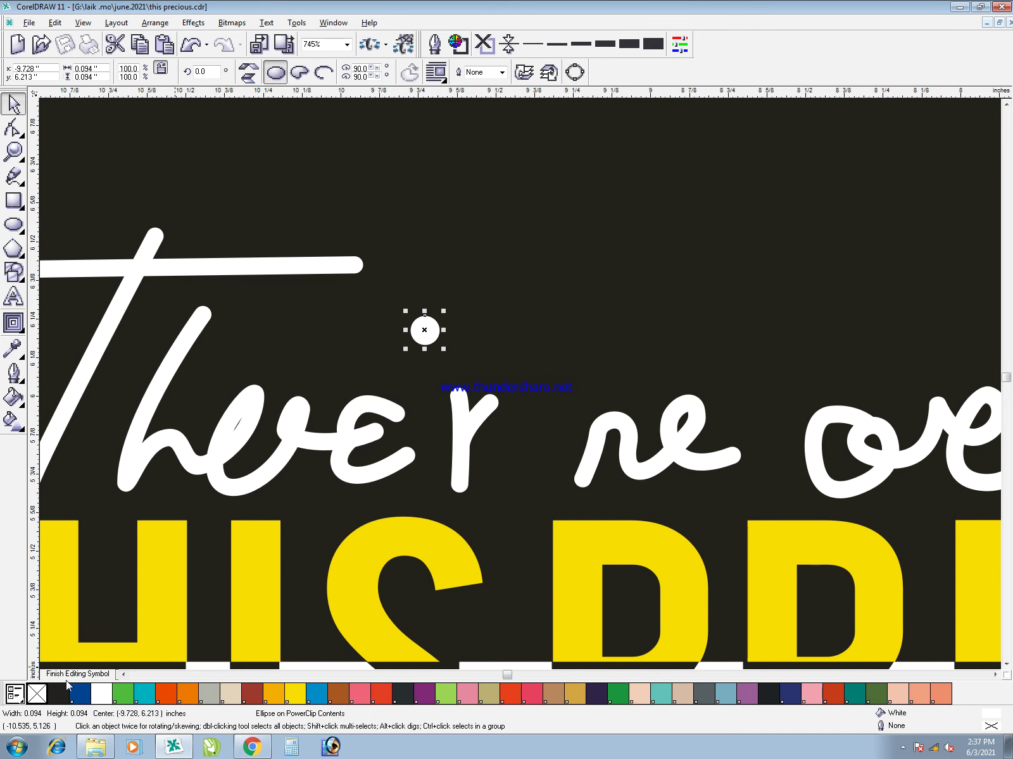
{"action": "key", "text": "F4"}
{"action": "left_click", "coordinate": [740, 347], "text": "ctrl"}
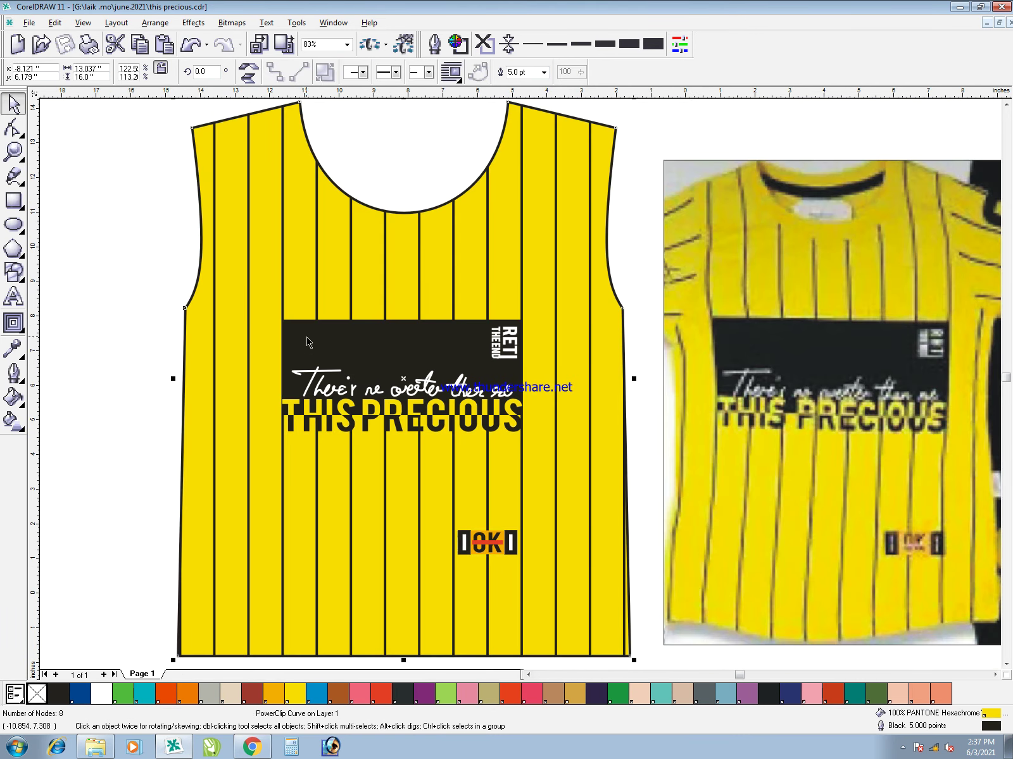
- Preview the finished shirt and the reference photo side by side in full screen
{"action": "key", "text": "F3"}
{"action": "key", "text": "F2"}
{"action": "left_click_drag", "start_coordinate": [420, 115], "coordinate": [980, 583]}
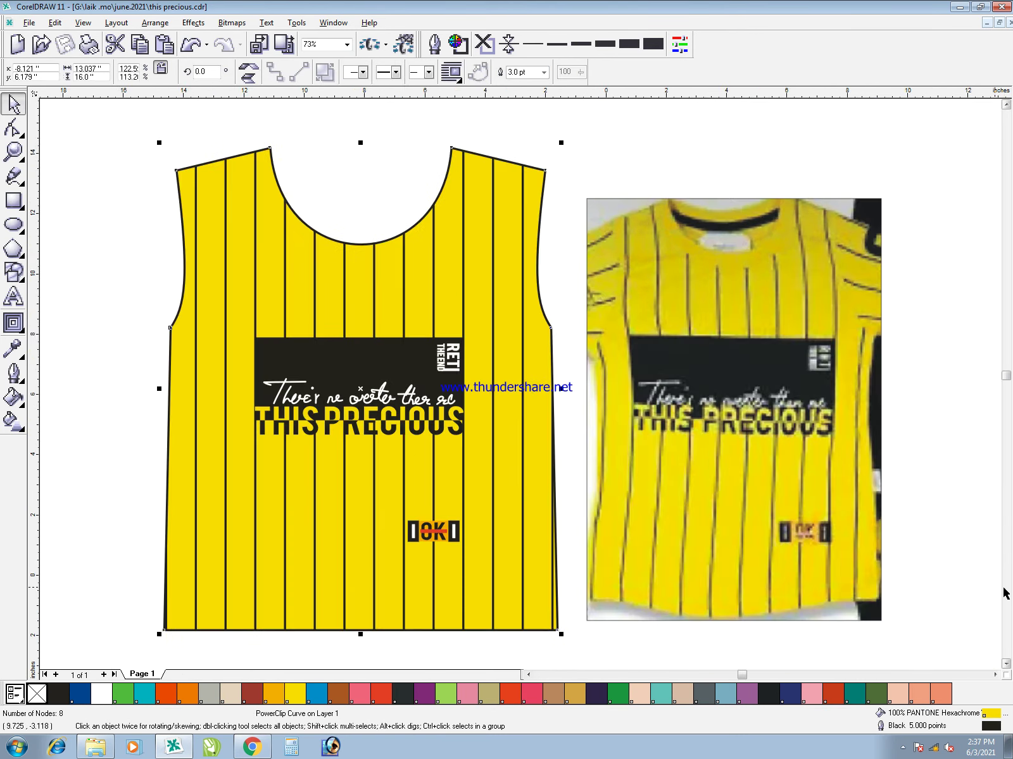
{"action": "key", "text": "F9"}
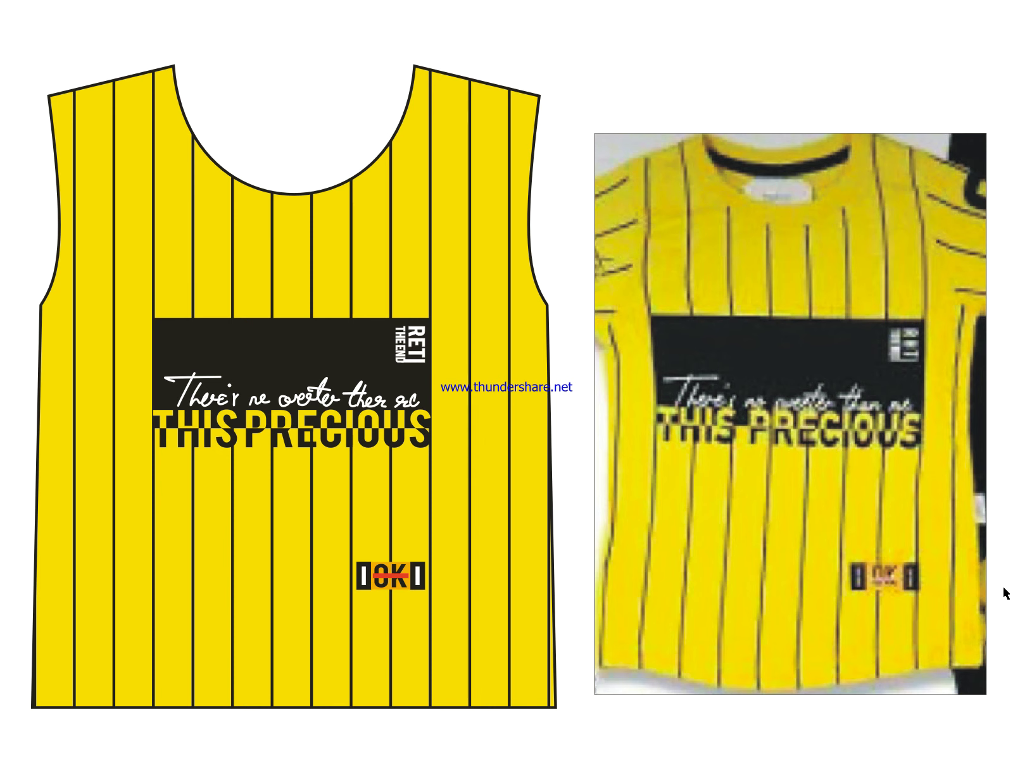
{"action": "left_click", "coordinate": [1005, 593]}
{"action": "left_click", "coordinate": [902, 747]}
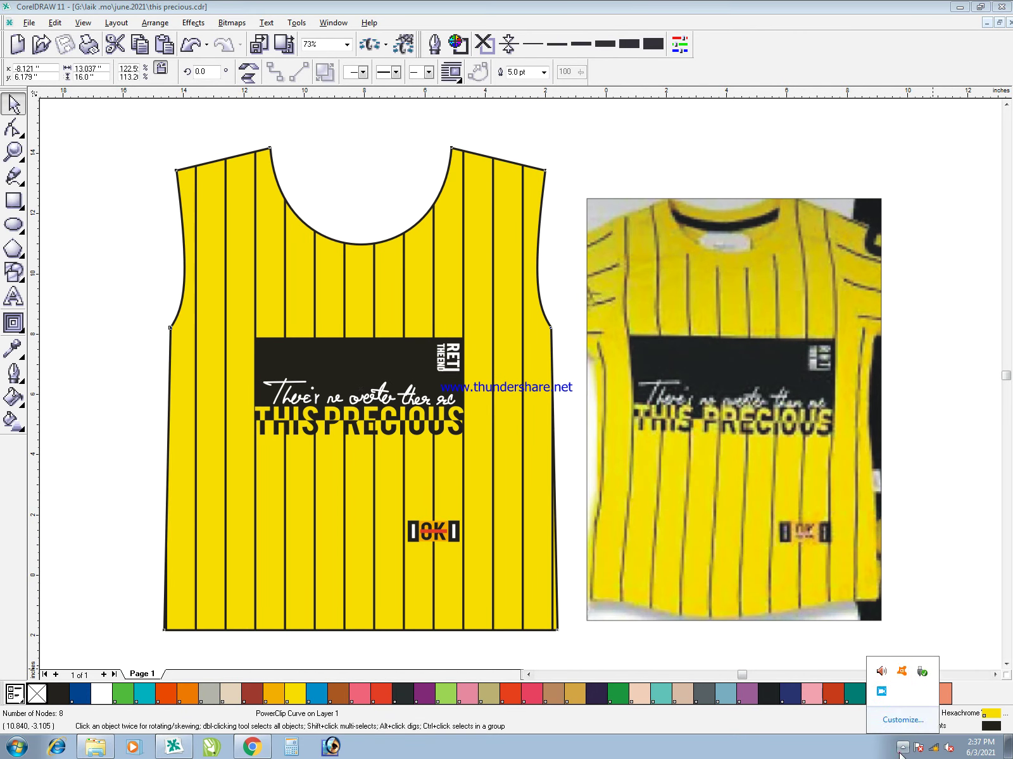